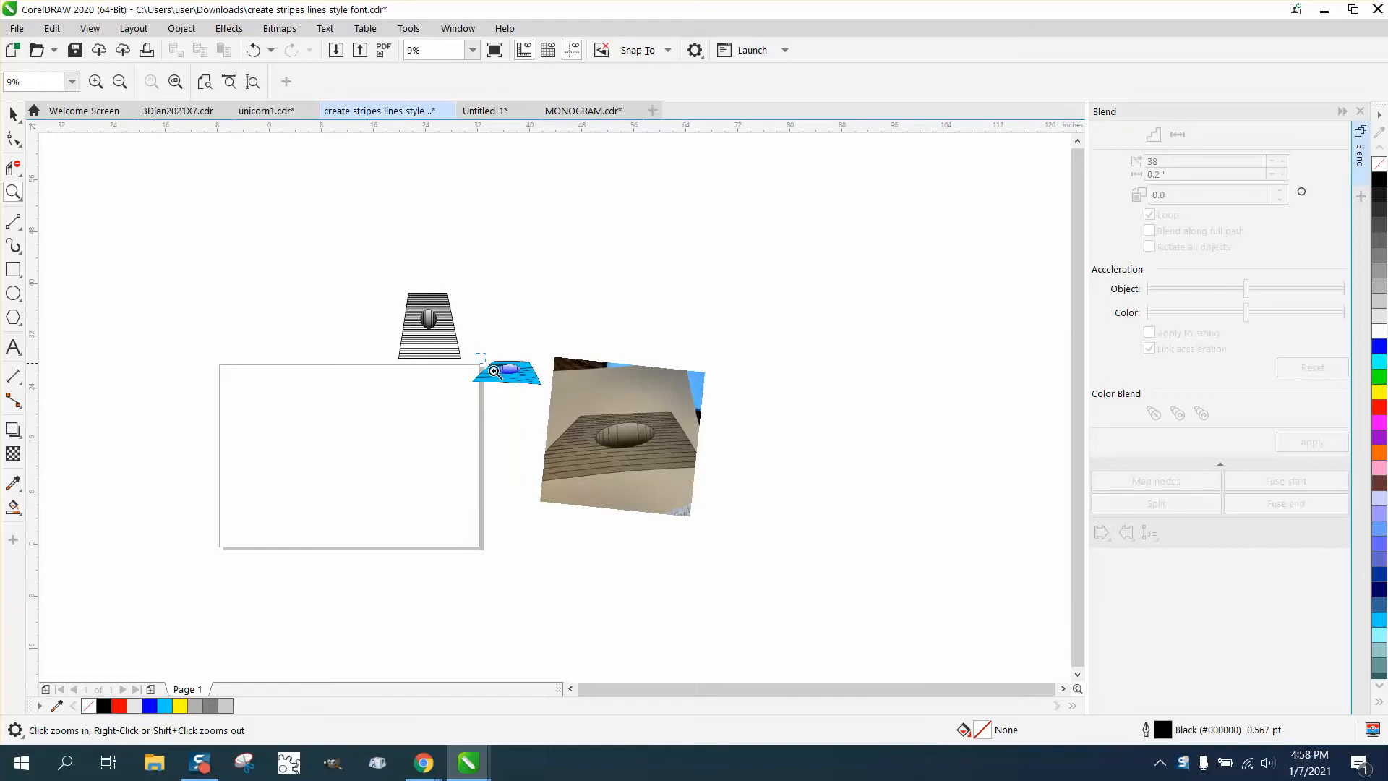
# Step: Draw a square about 13 inches wide and centre it on the page
pyautogui.moveTo(494, 371); pyautogui.dragTo(592, 405)
pyautogui.rightClick(555, 395)
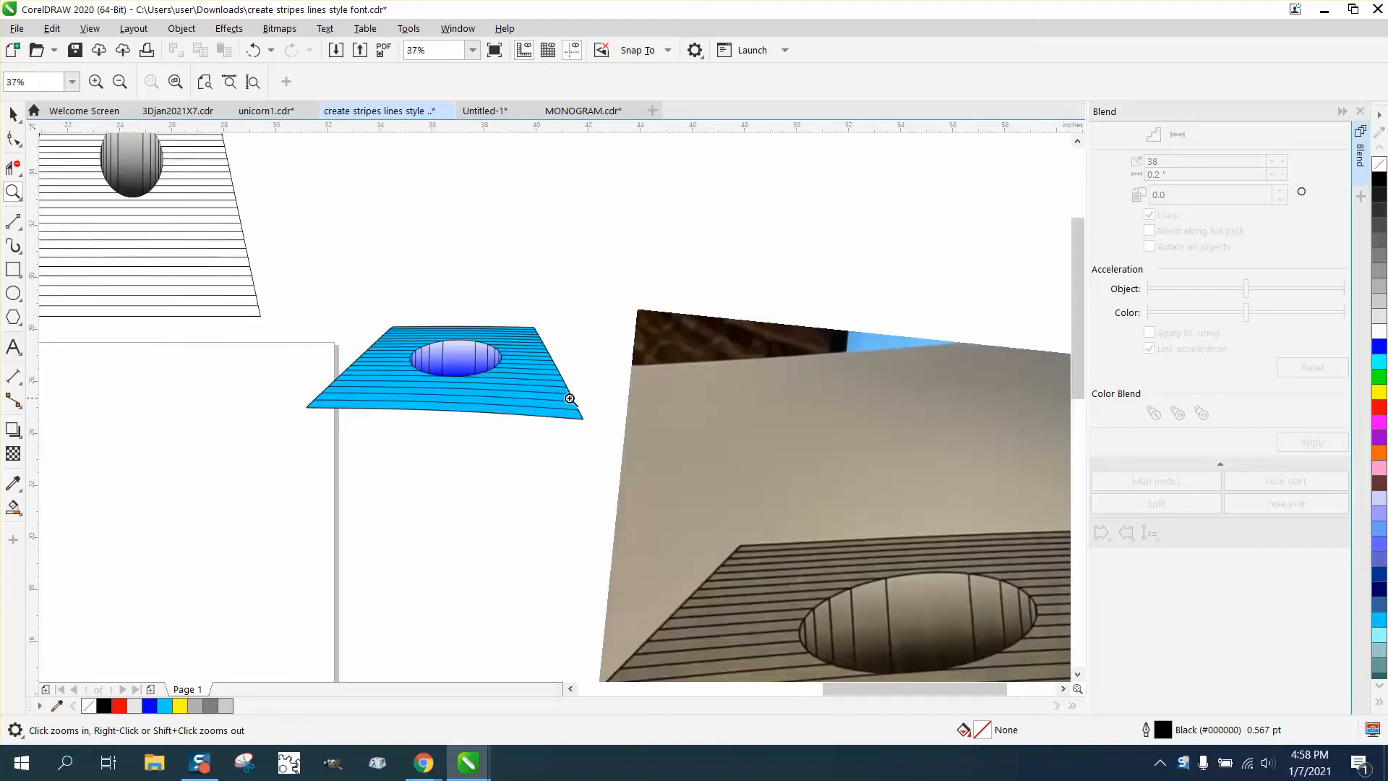
pyautogui.rightClick(800, 463)
pyautogui.click(13, 269)
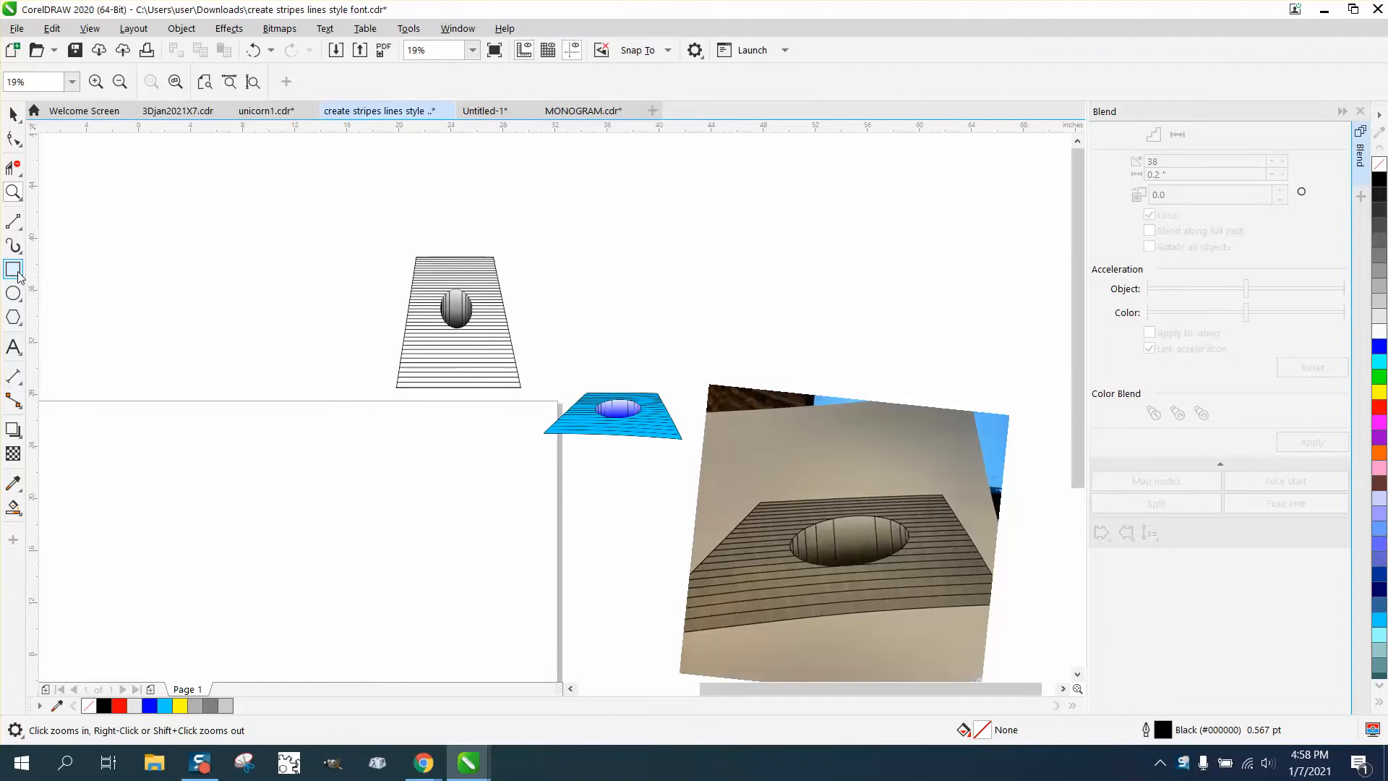
pyautogui.moveTo(318, 269)
pyautogui.mouseDown()
pyautogui.moveTo(253, 334)
pyautogui.moveTo(255, 439)
pyautogui.mouseUp()
pyautogui.press('p')
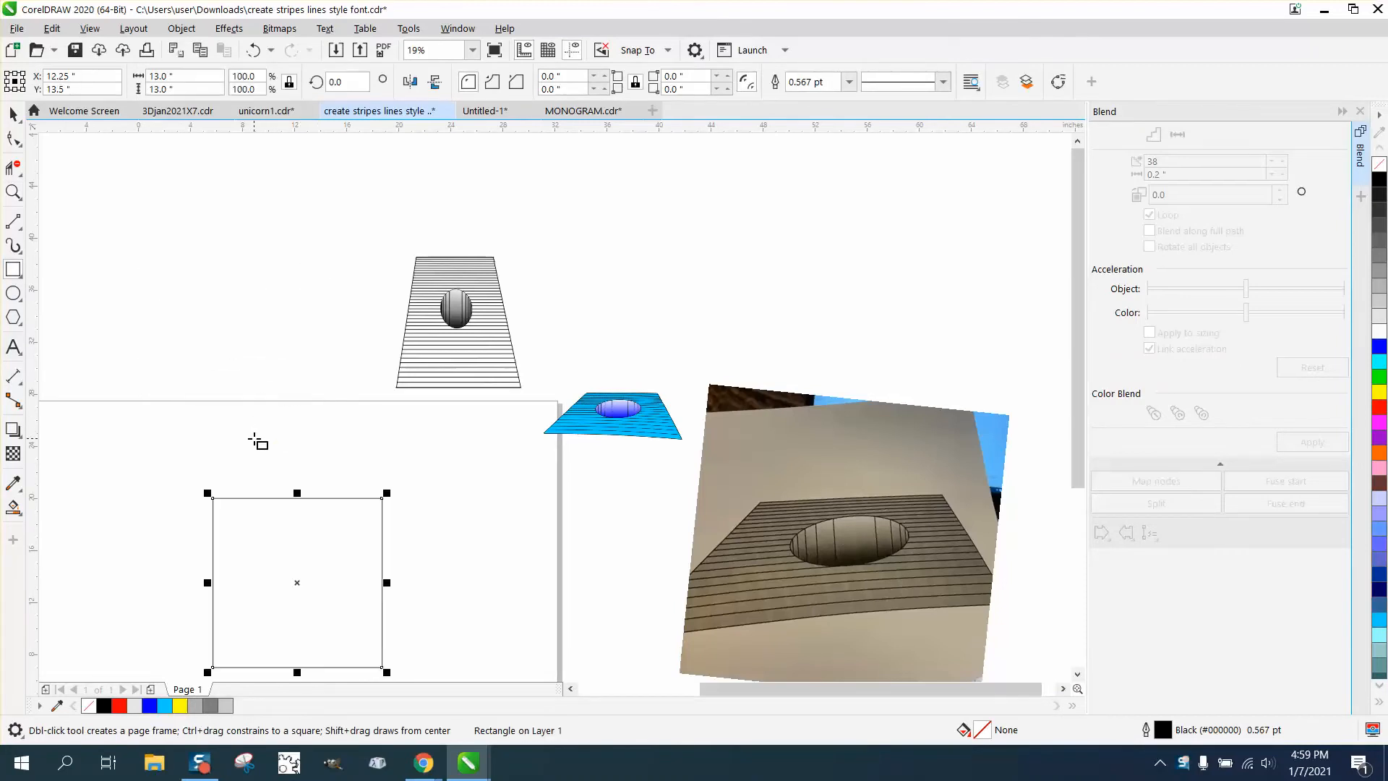
# Step: Set the centred square's size to 10 inches
pyautogui.moveTo(208, 76); pyautogui.dragTo(87, 76)
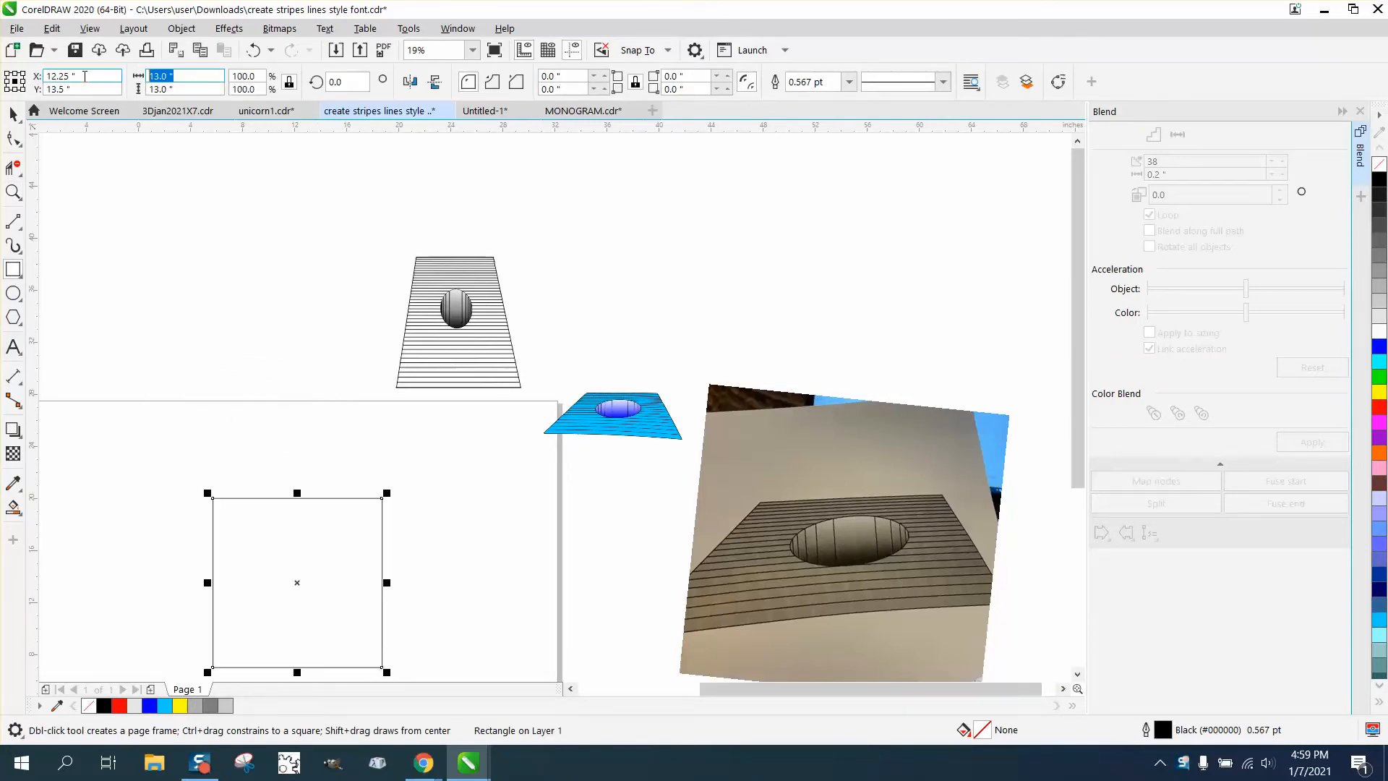
pyautogui.write('10')
pyautogui.press('Return')
# Step: Draw straight 10-inch lines along the square's bottom and top edges with the 2-Point Line tool
pyautogui.click(13, 191)
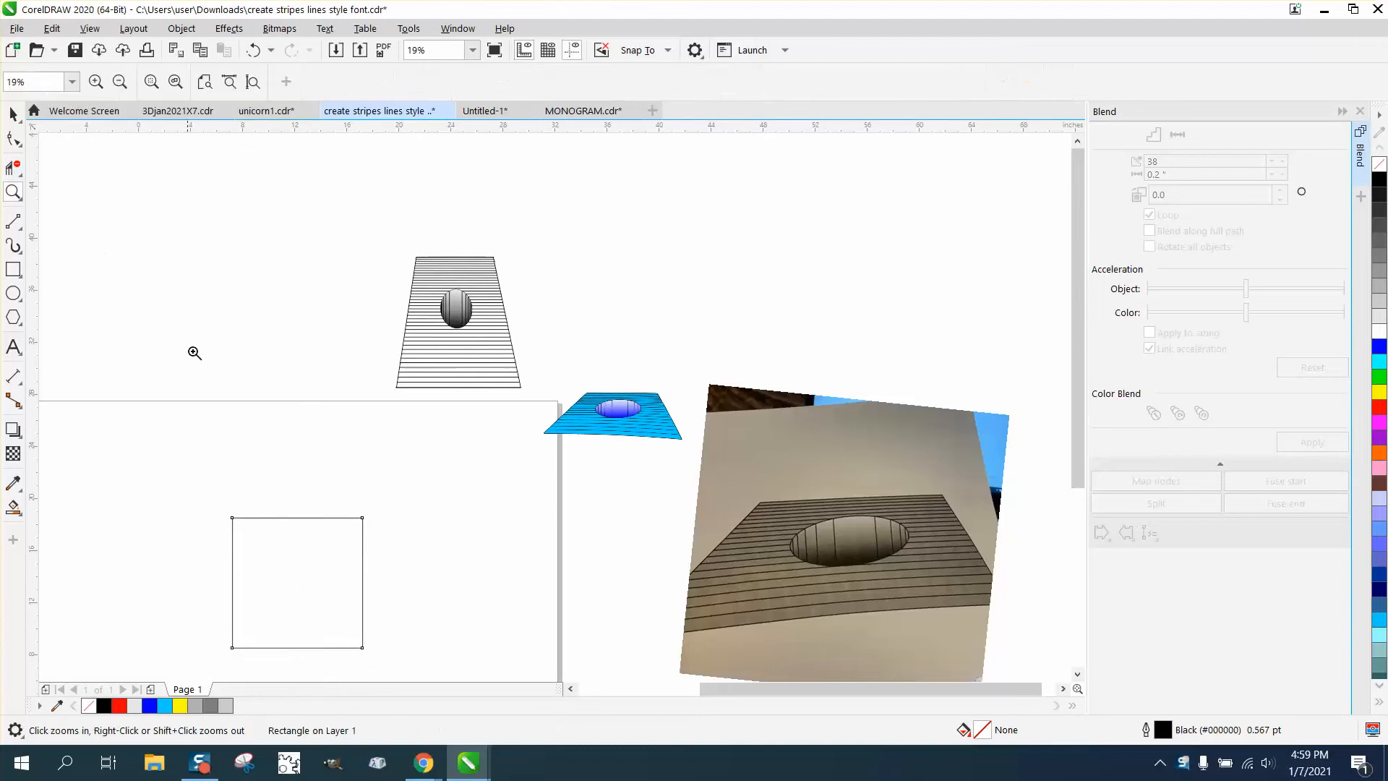
pyautogui.rightClick(211, 464)
pyautogui.moveTo(210, 490); pyautogui.dragTo(356, 580)
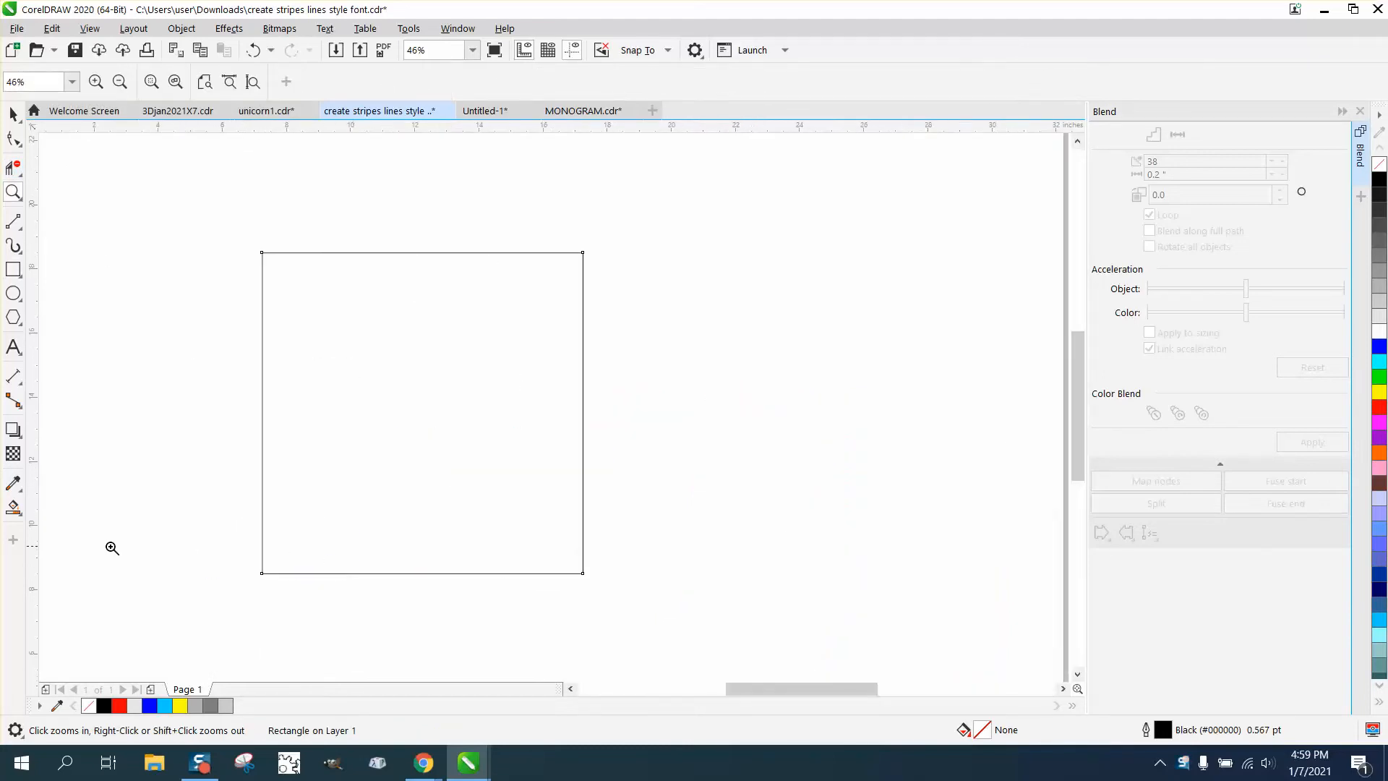
pyautogui.click(17, 226)
pyautogui.click(76, 241)
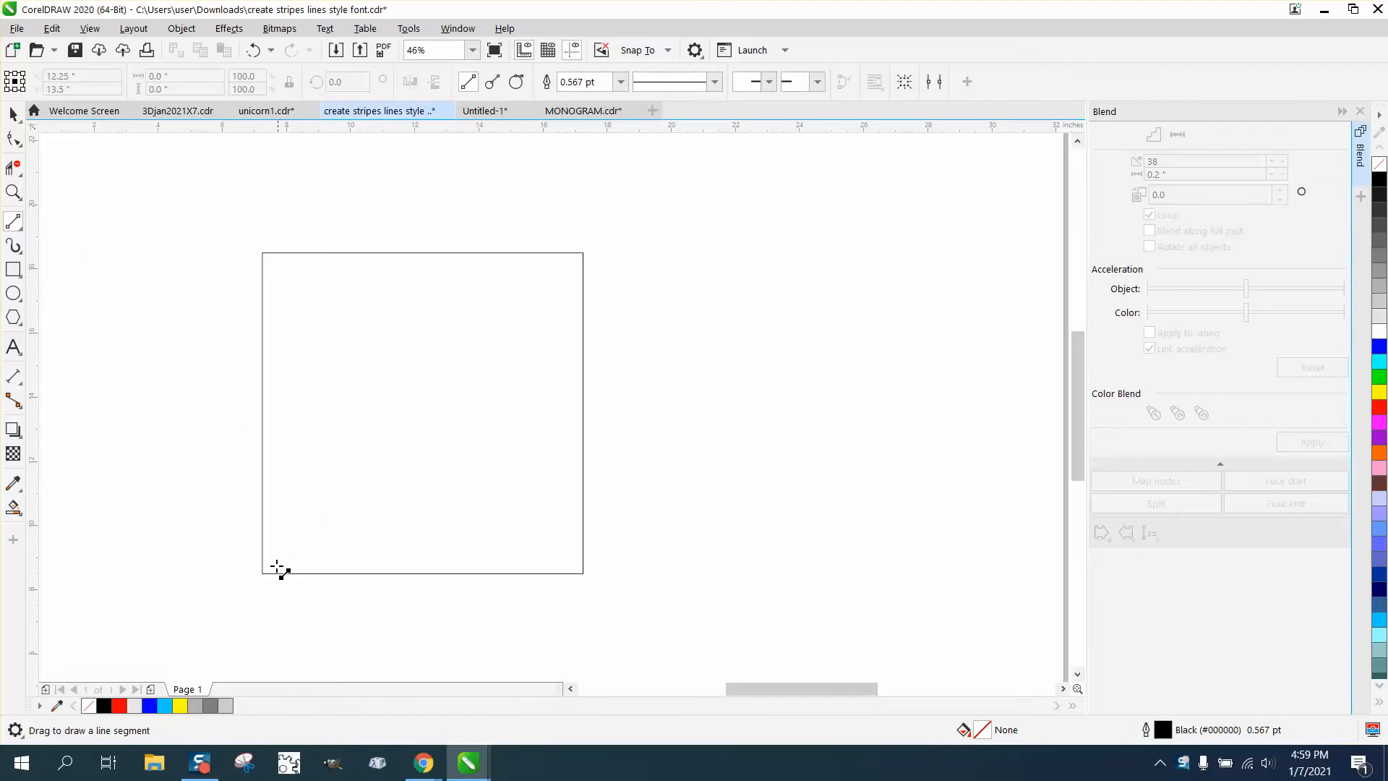
pyautogui.moveTo(264, 573); pyautogui.dragTo(583, 573)
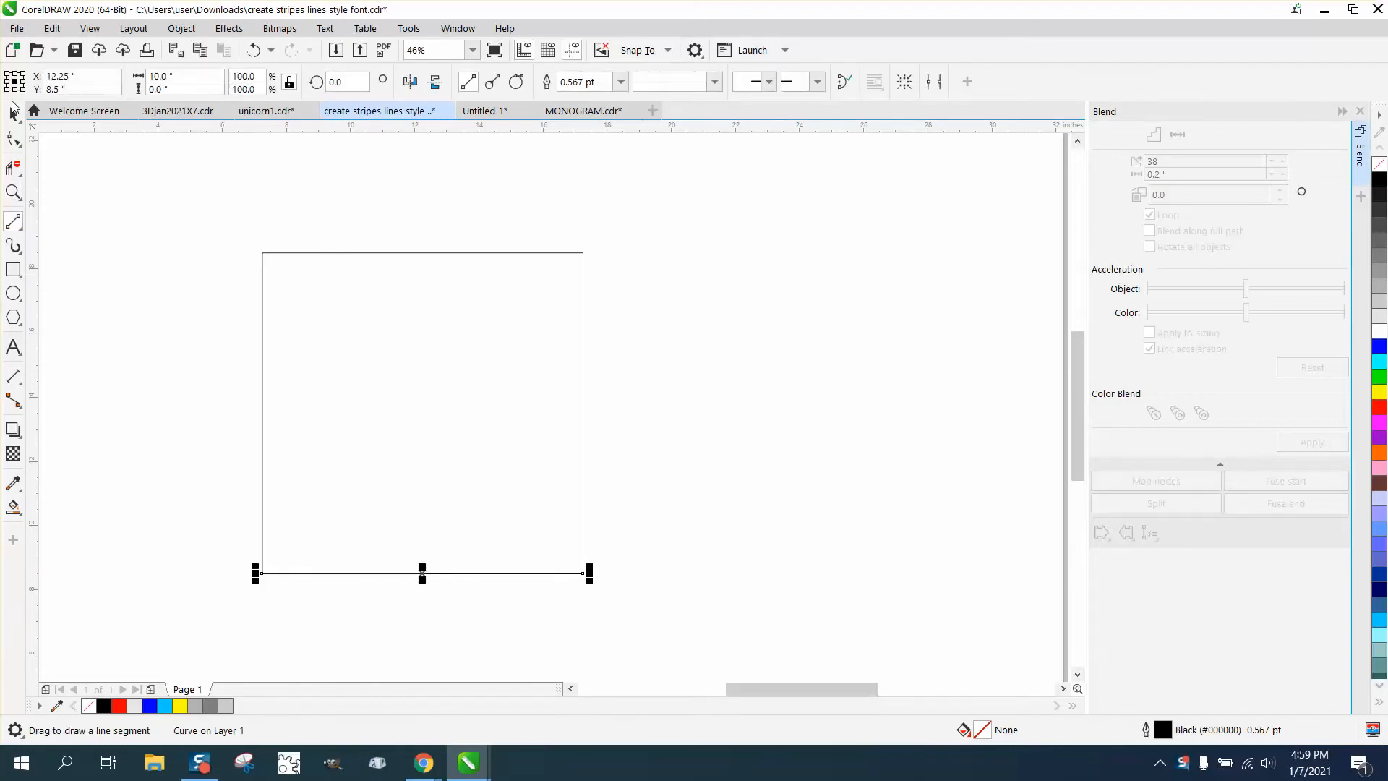
pyautogui.click(13, 113)
pyautogui.click(192, 145)
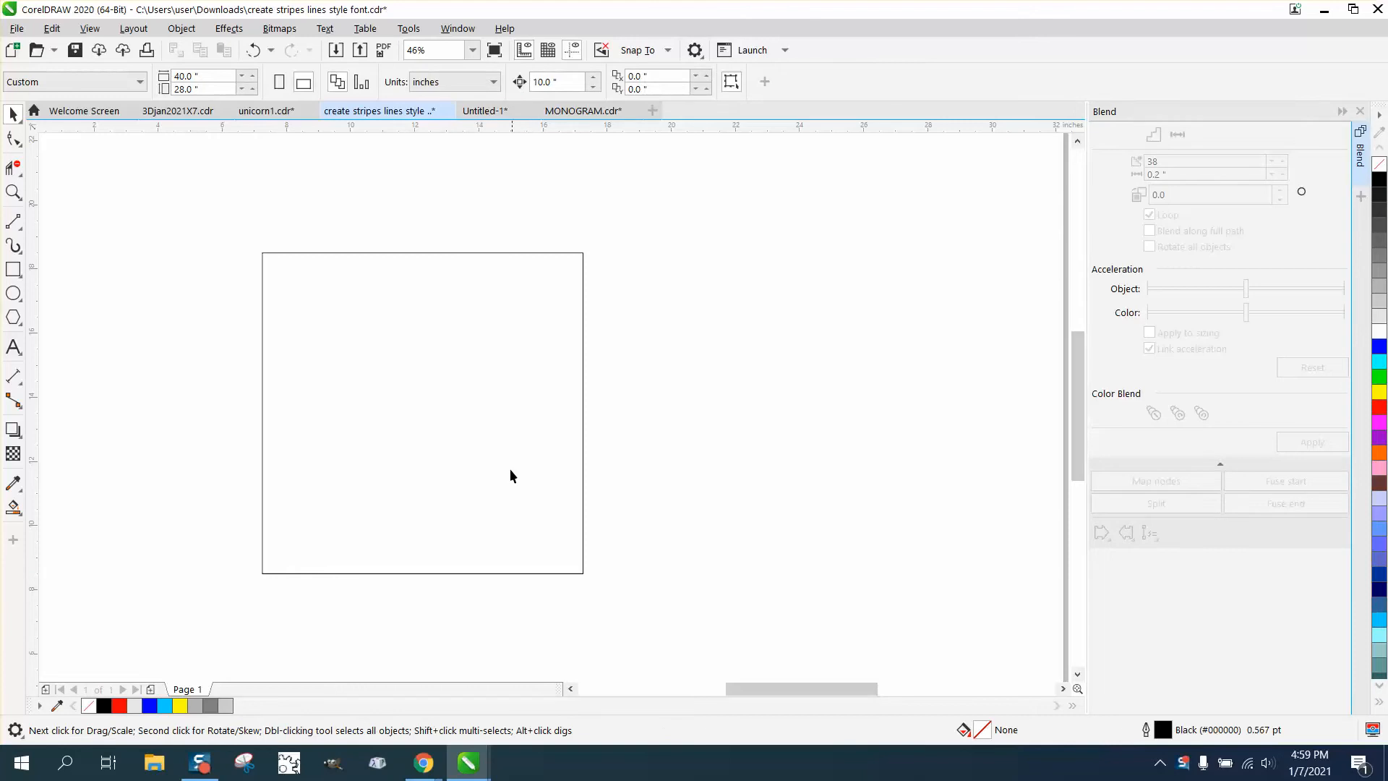
# Step: Move the square 20 inches to the right, leaving only the two horizontal lines in place
pyautogui.click(498, 572)
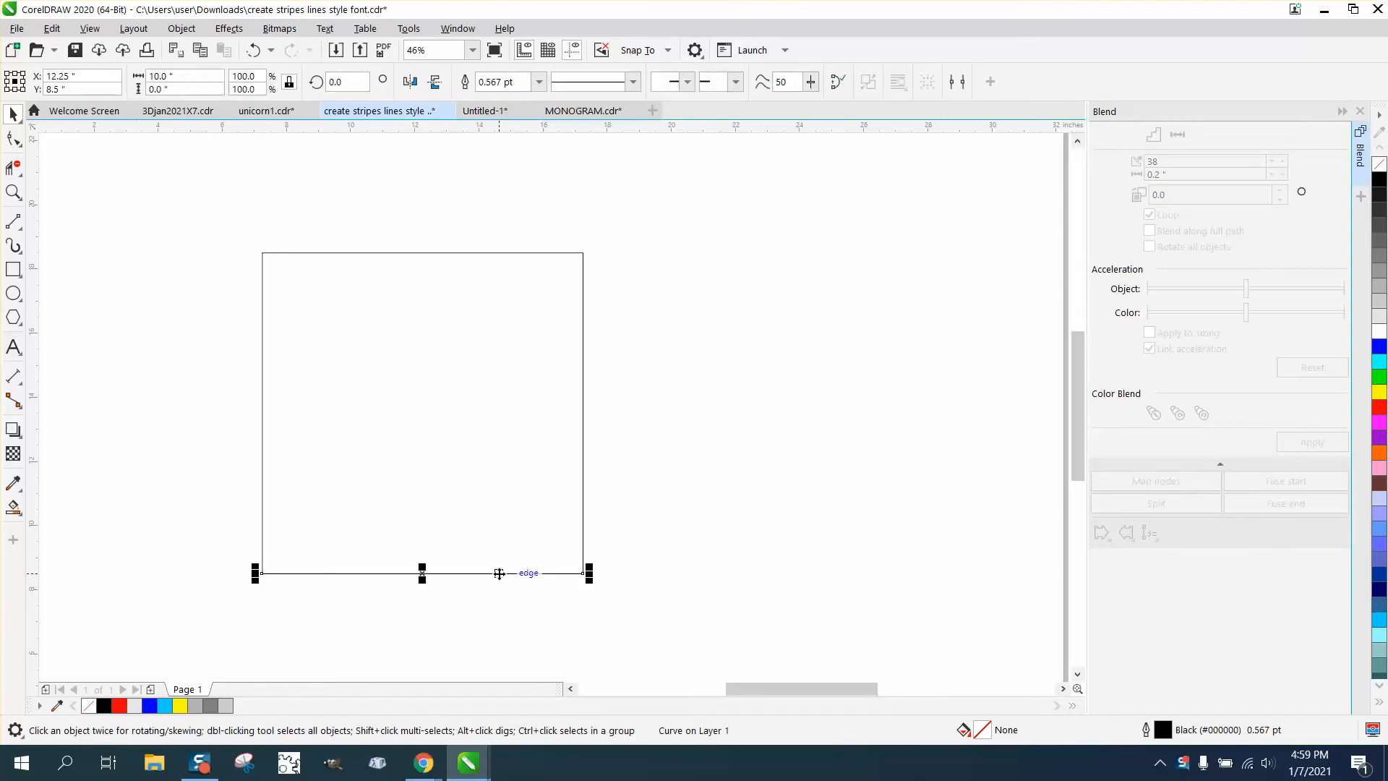
pyautogui.press('Tab')
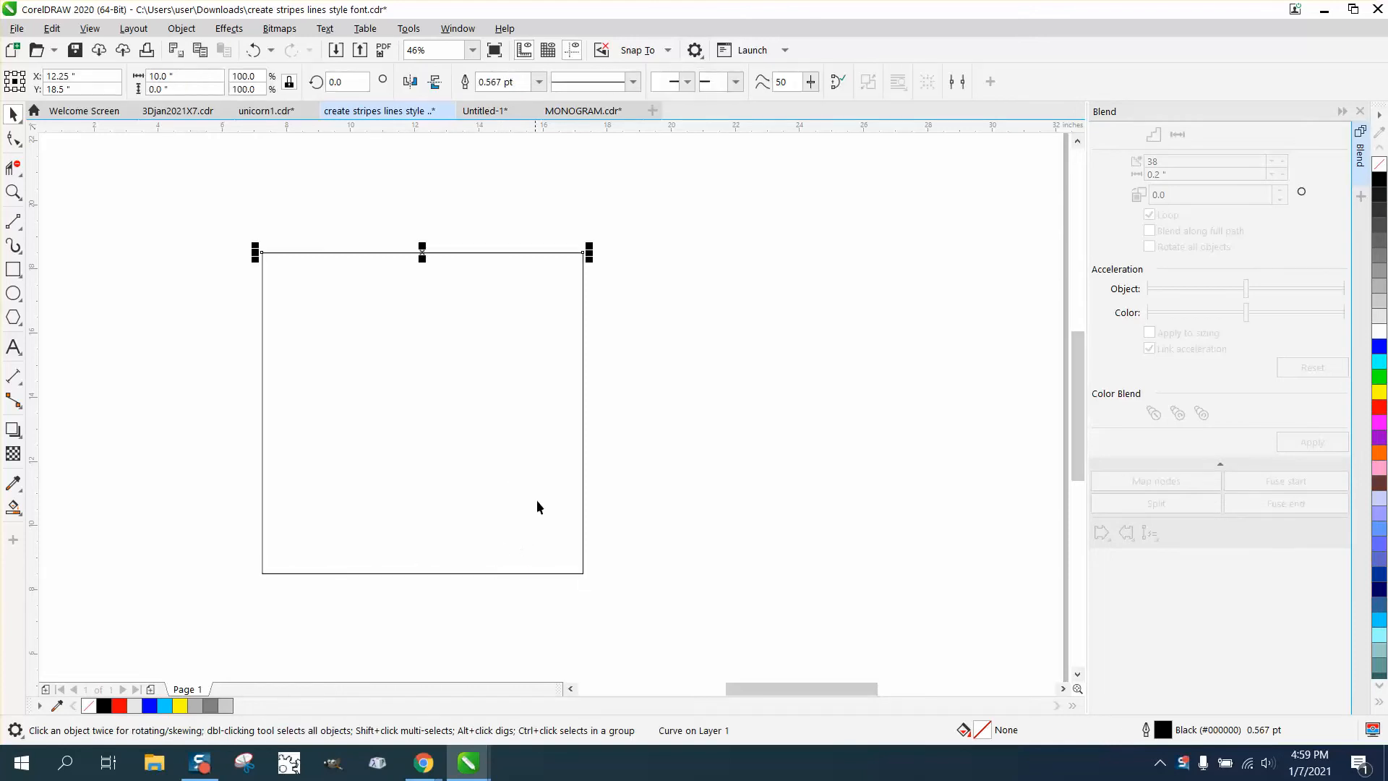
pyautogui.click(585, 460)
pyautogui.click(582, 456)
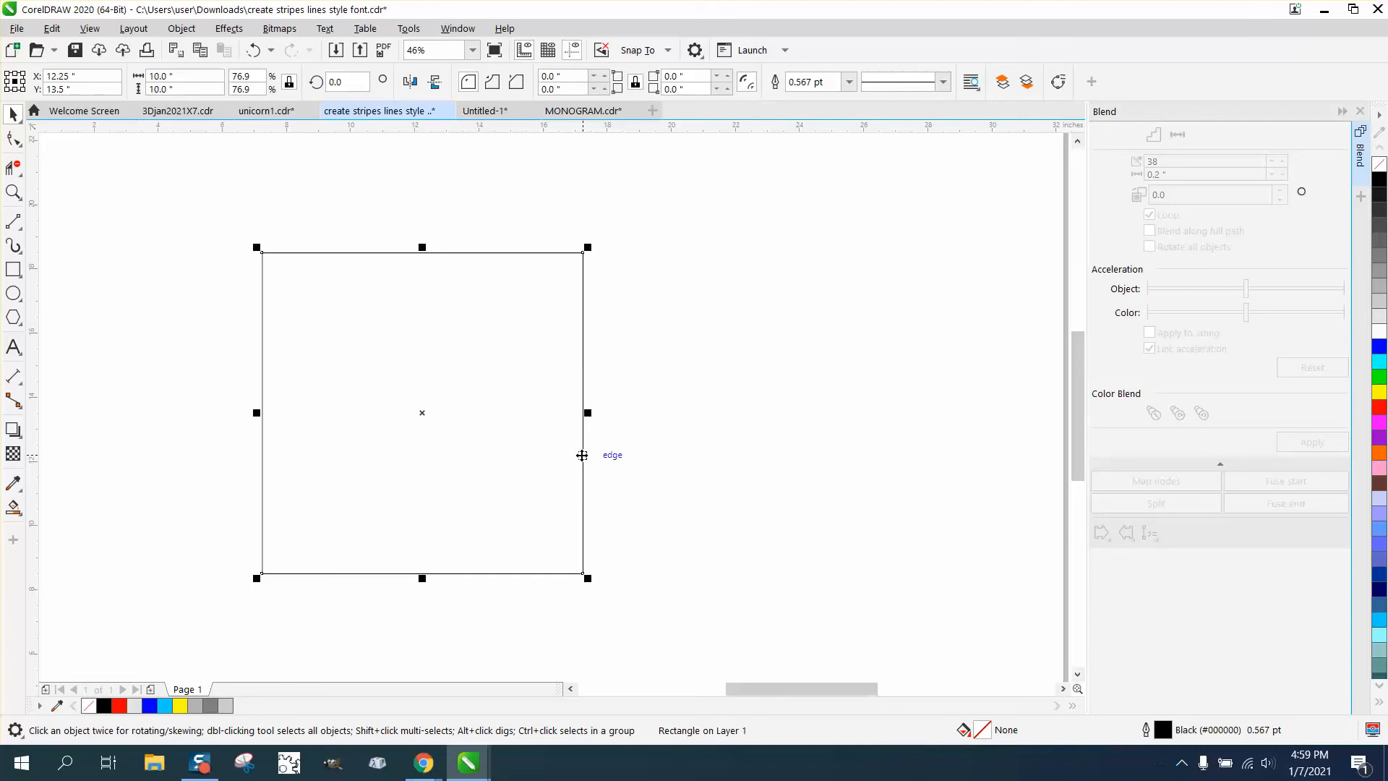
pyautogui.press('Right')
pyautogui.press('Down')
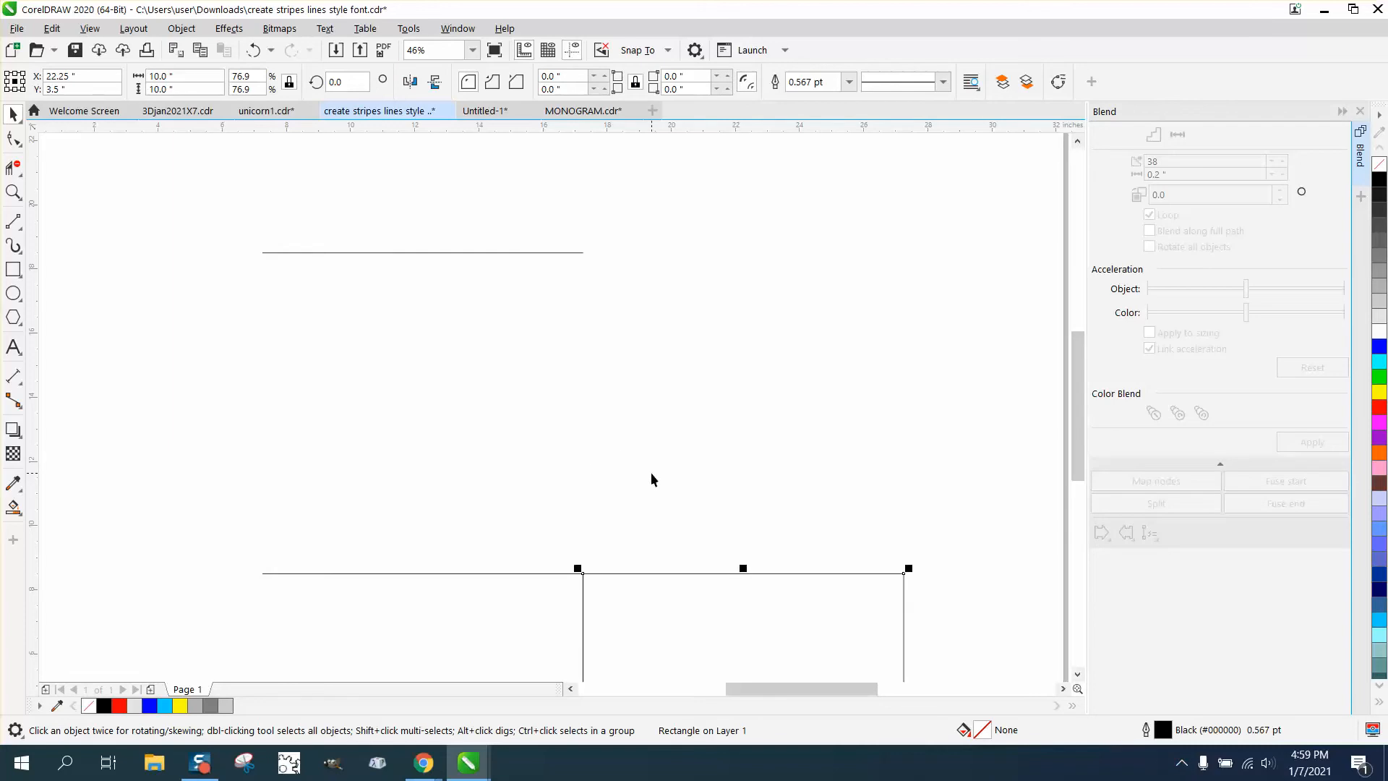
pyautogui.press('Up')
pyautogui.press('Right')
# Step: Blend the top and bottom lines with 38 steps and break the blend apart
pyautogui.moveTo(204, 232); pyautogui.dragTo(686, 610)
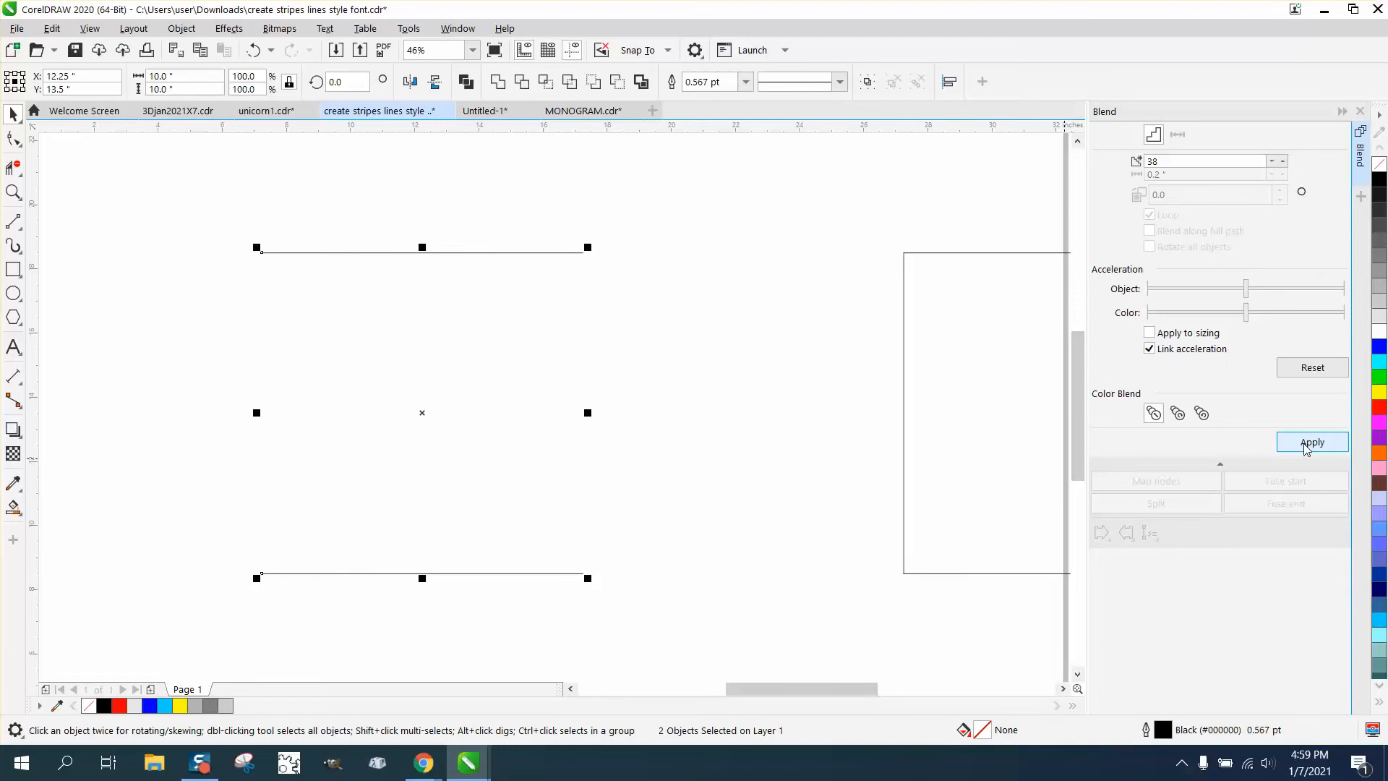
pyautogui.click(1306, 443)
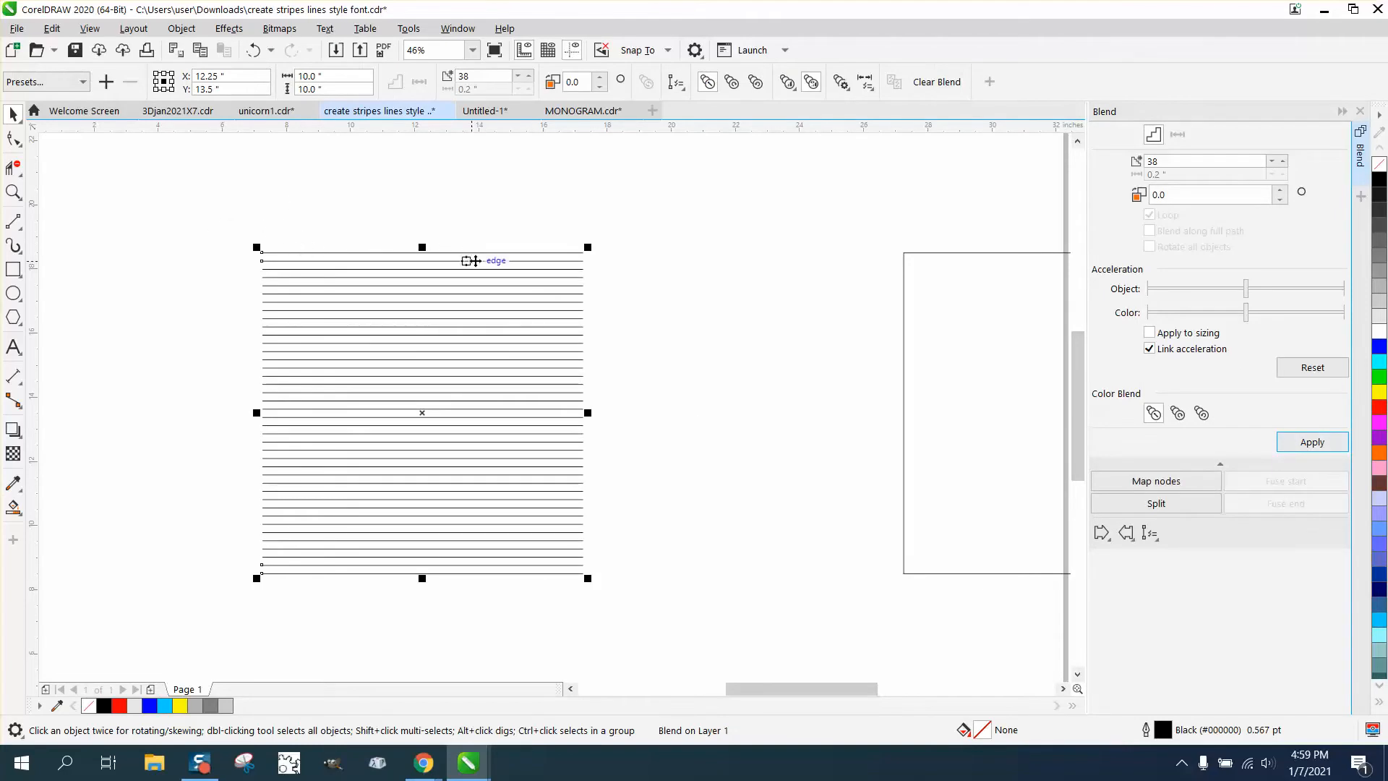
pyautogui.click(182, 28)
pyautogui.click(249, 417)
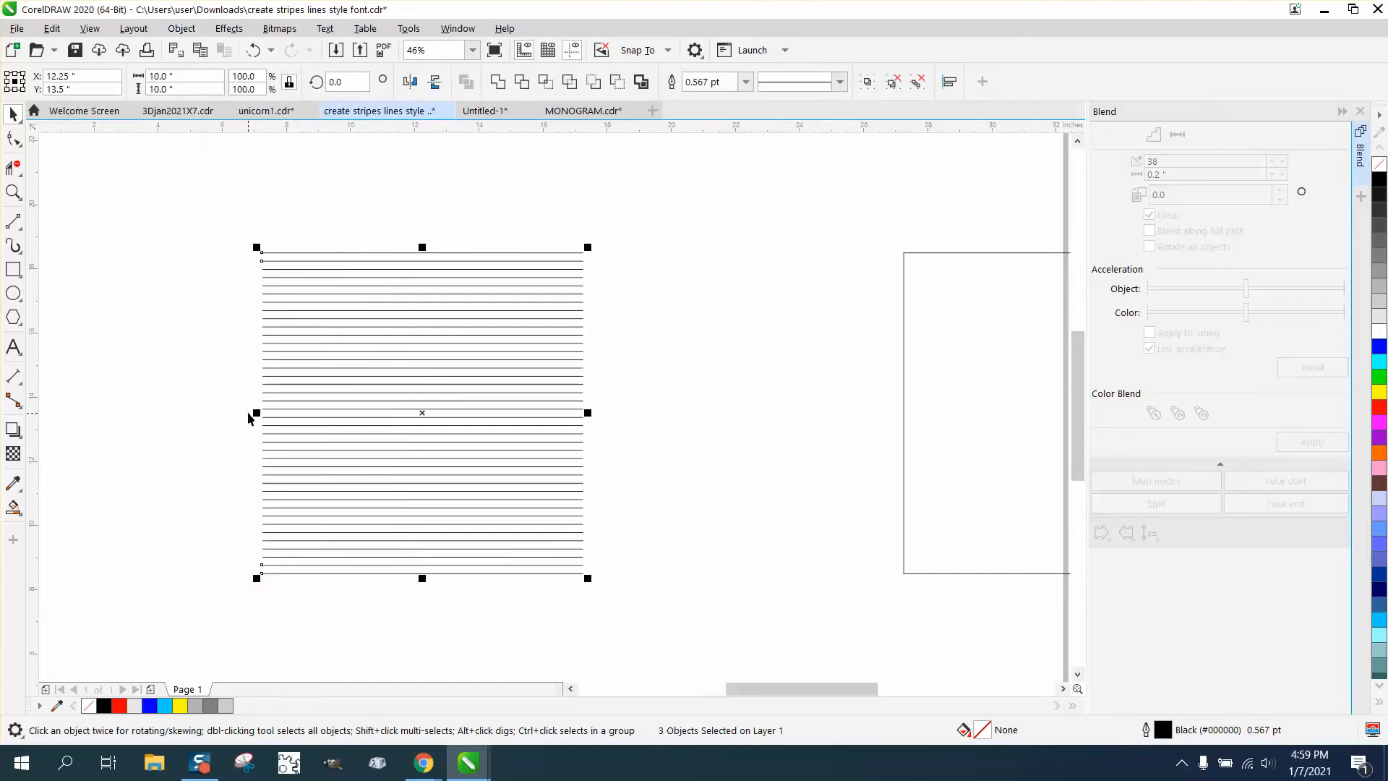
# Step: Ungroup all the blended lines into individual objects
pyautogui.moveTo(227, 222); pyautogui.dragTo(586, 578)
pyautogui.click(181, 28)
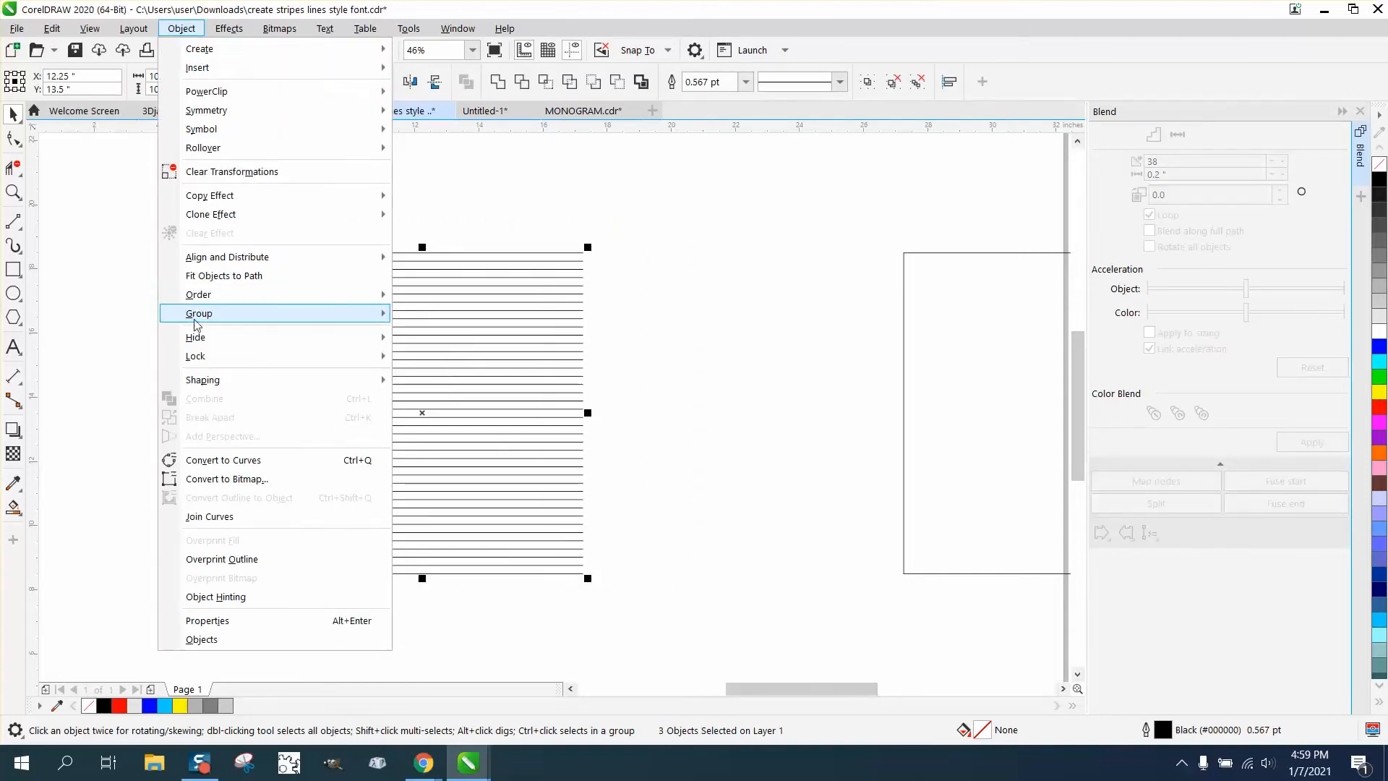
pyautogui.moveTo(376, 318)
pyautogui.click(408, 338)
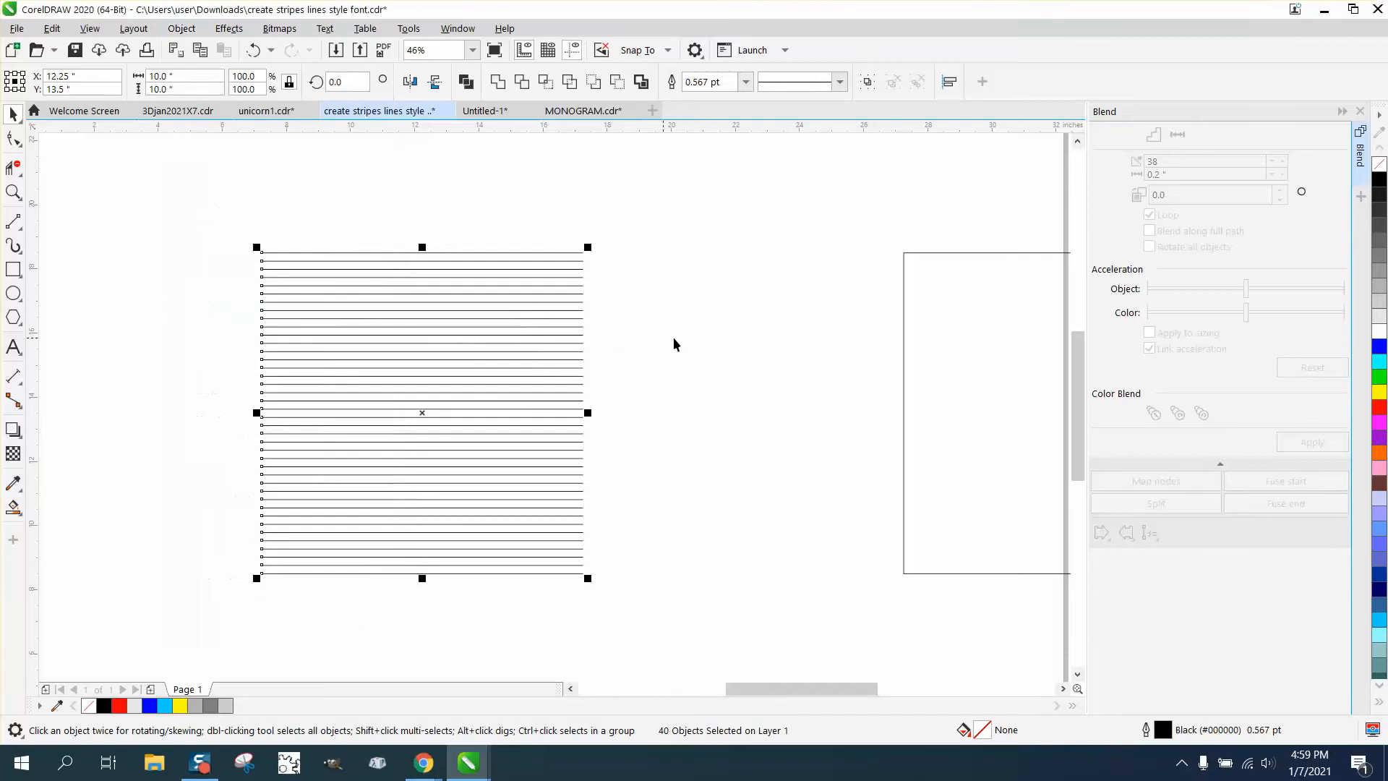
# Step: Move the square 20 inches left so it frames the horizontal lines again
pyautogui.click(903, 362)
pyautogui.press('Left')
pyautogui.press('Left')
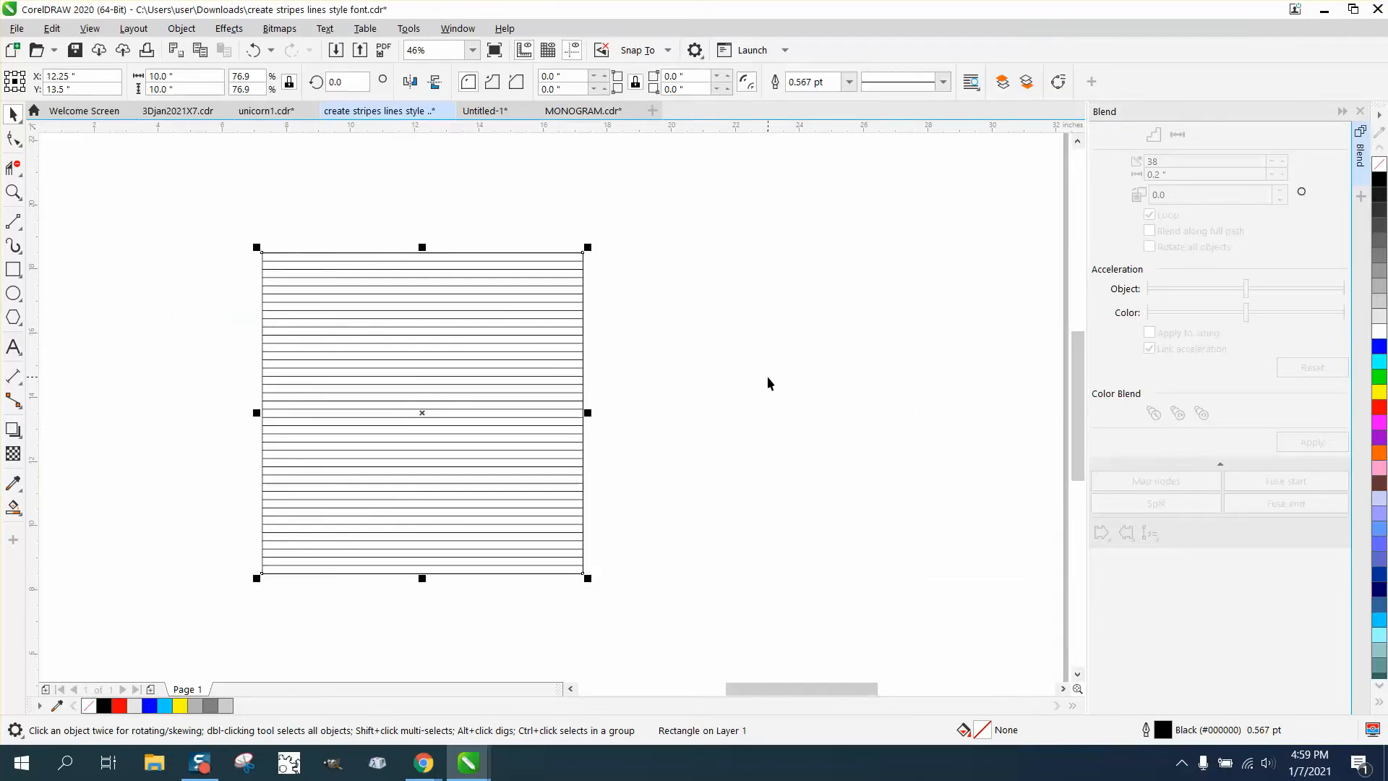
pyautogui.press('Right')
pyautogui.press('Right')
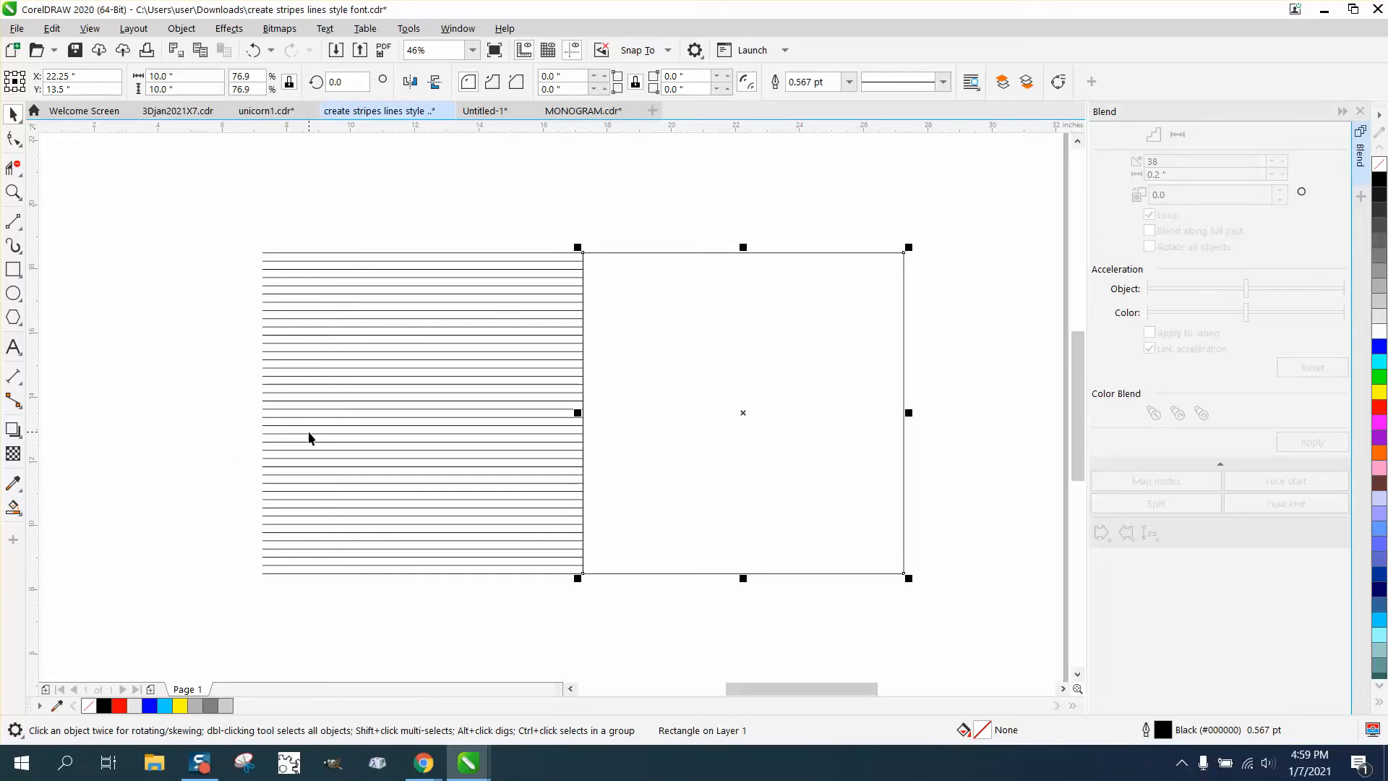
pyautogui.hotkey('ctrl', 'z')
# Step: Draw a circle about 2.9 inches in diameter and centre it on the page, inside the striped square
pyautogui.click(13, 293)
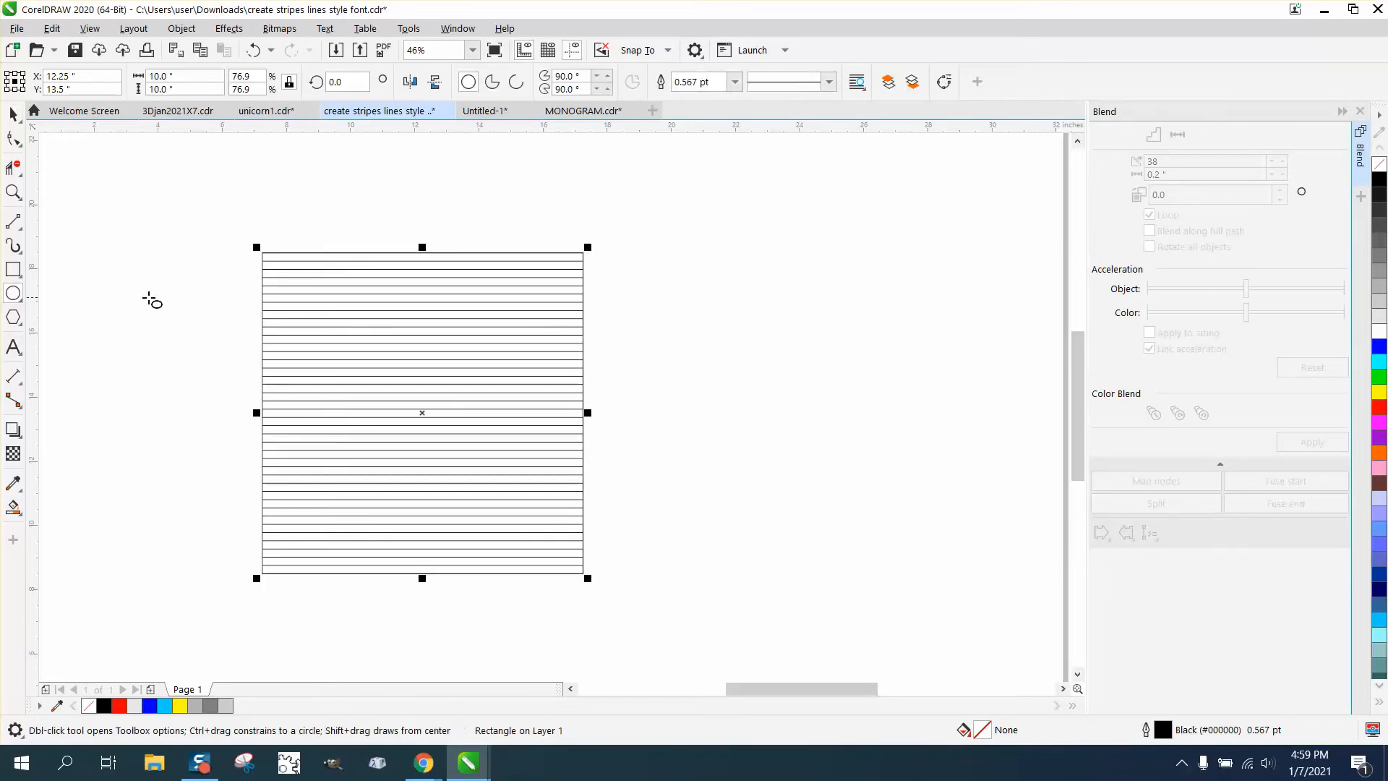
pyautogui.moveTo(188, 299); pyautogui.dragTo(153, 394)
pyautogui.press('p')
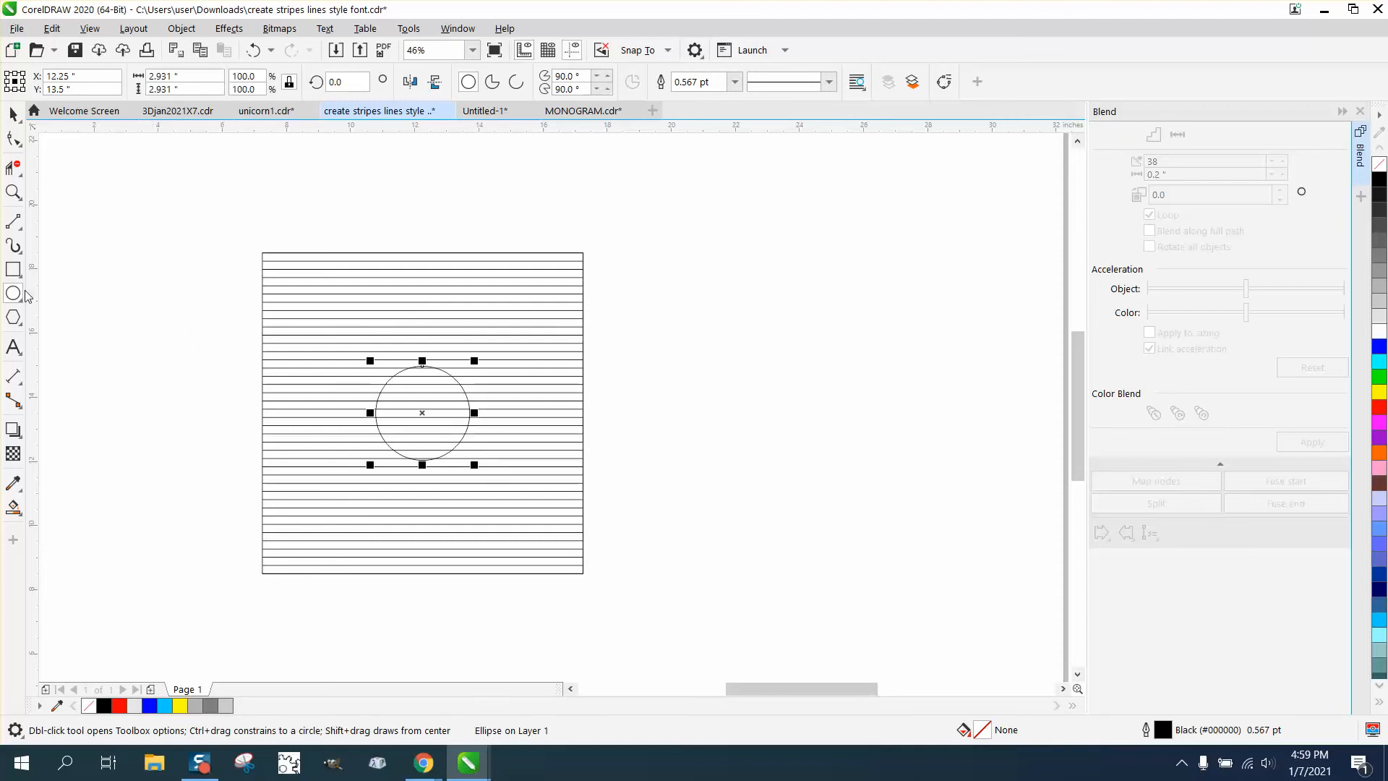
# Step: Remove all line segments inside the circle with the Virtual Segment Delete tool
pyautogui.click(13, 168)
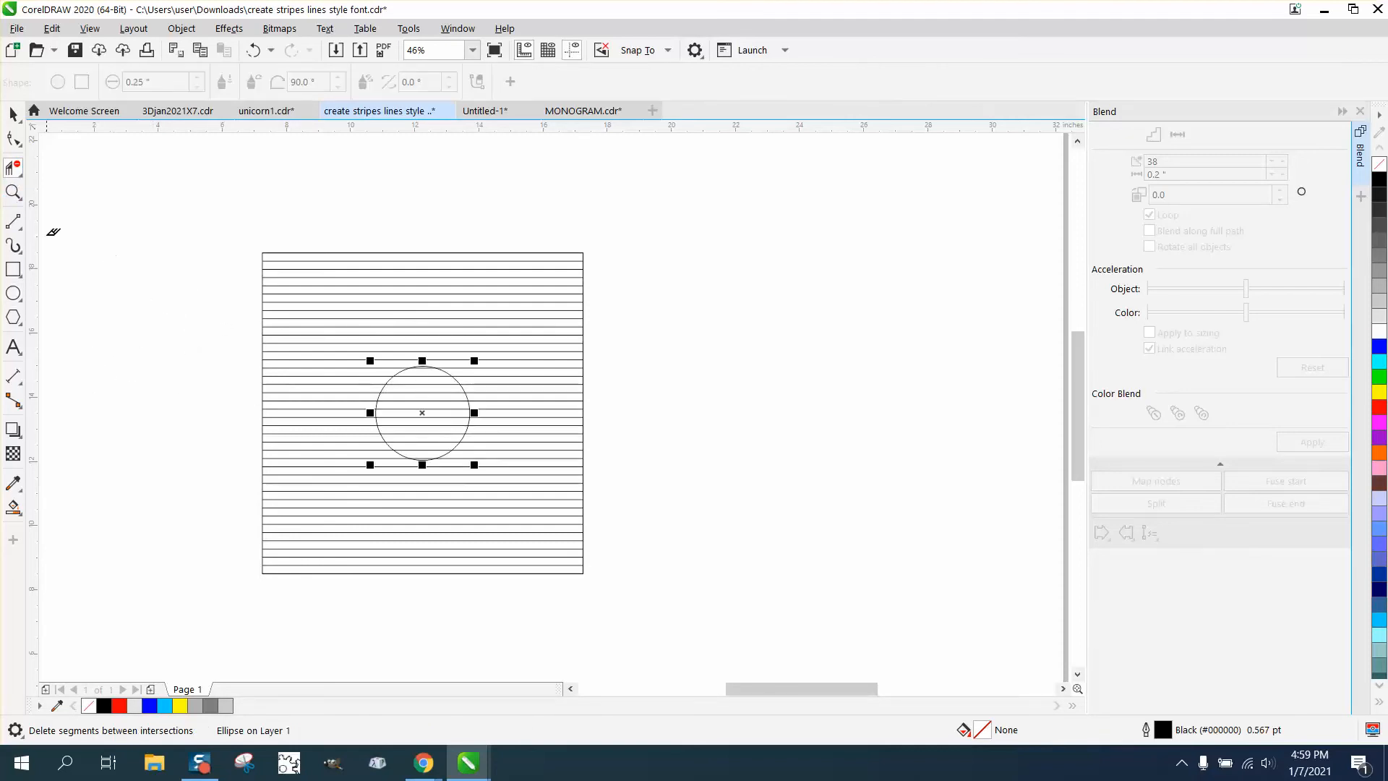
pyautogui.click(13, 192)
pyautogui.moveTo(304, 306); pyautogui.dragTo(576, 489)
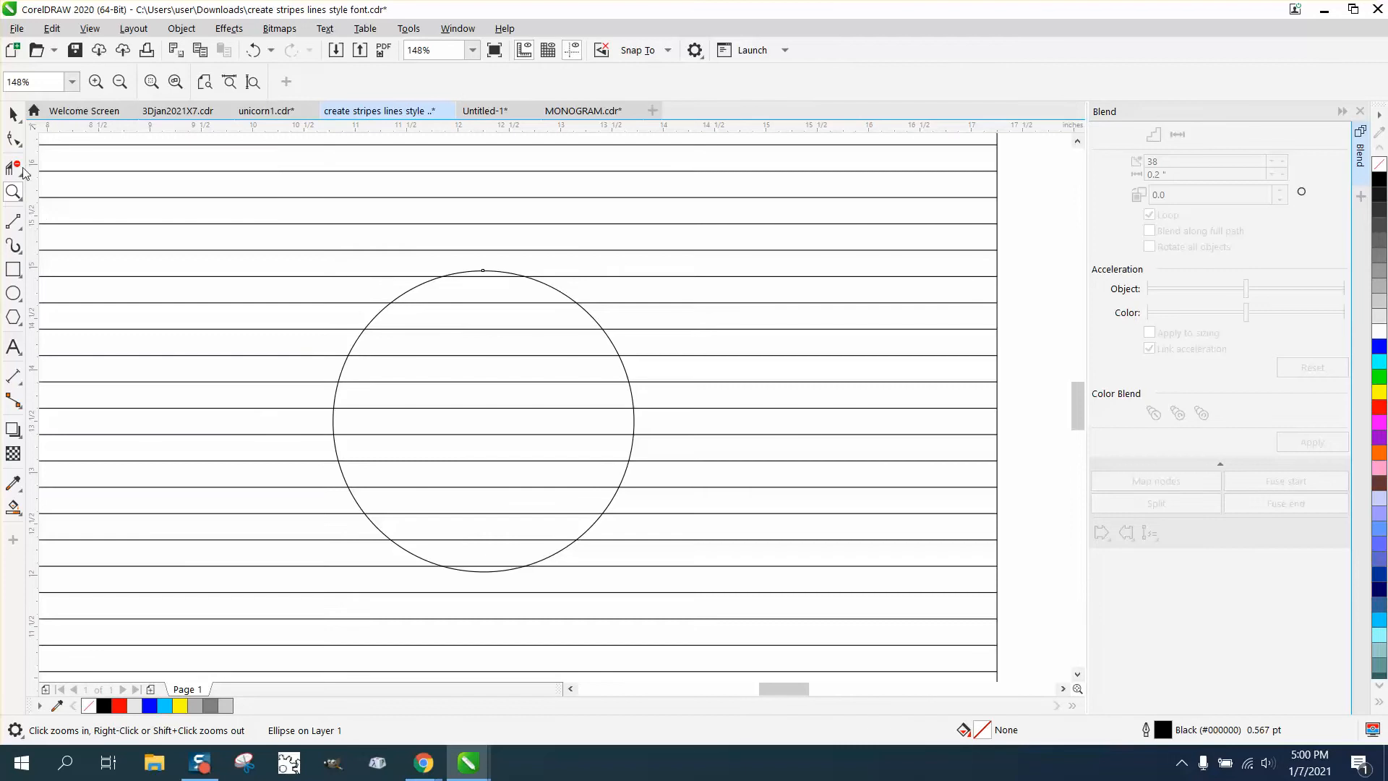
pyautogui.click(15, 169)
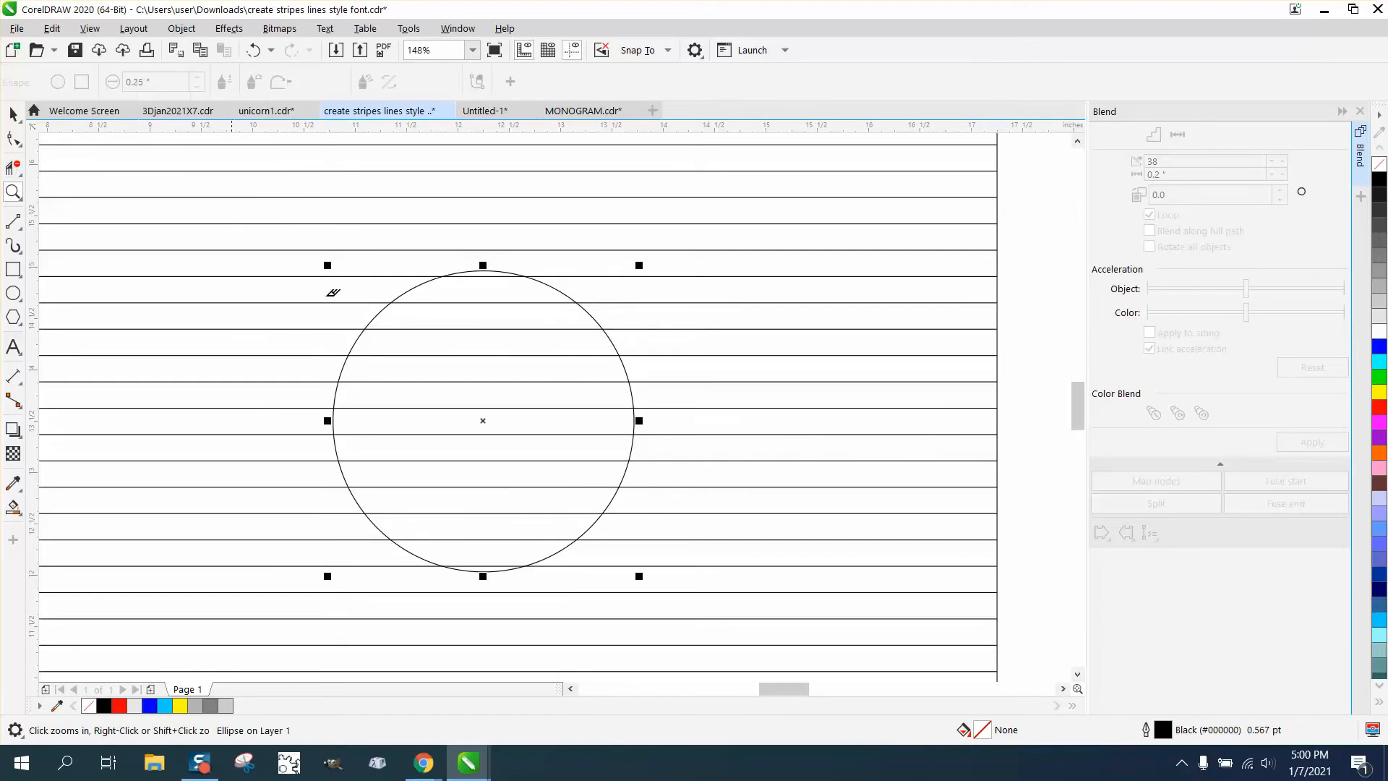
pyautogui.moveTo(493, 271); pyautogui.dragTo(501, 558)
pyautogui.click(496, 274)
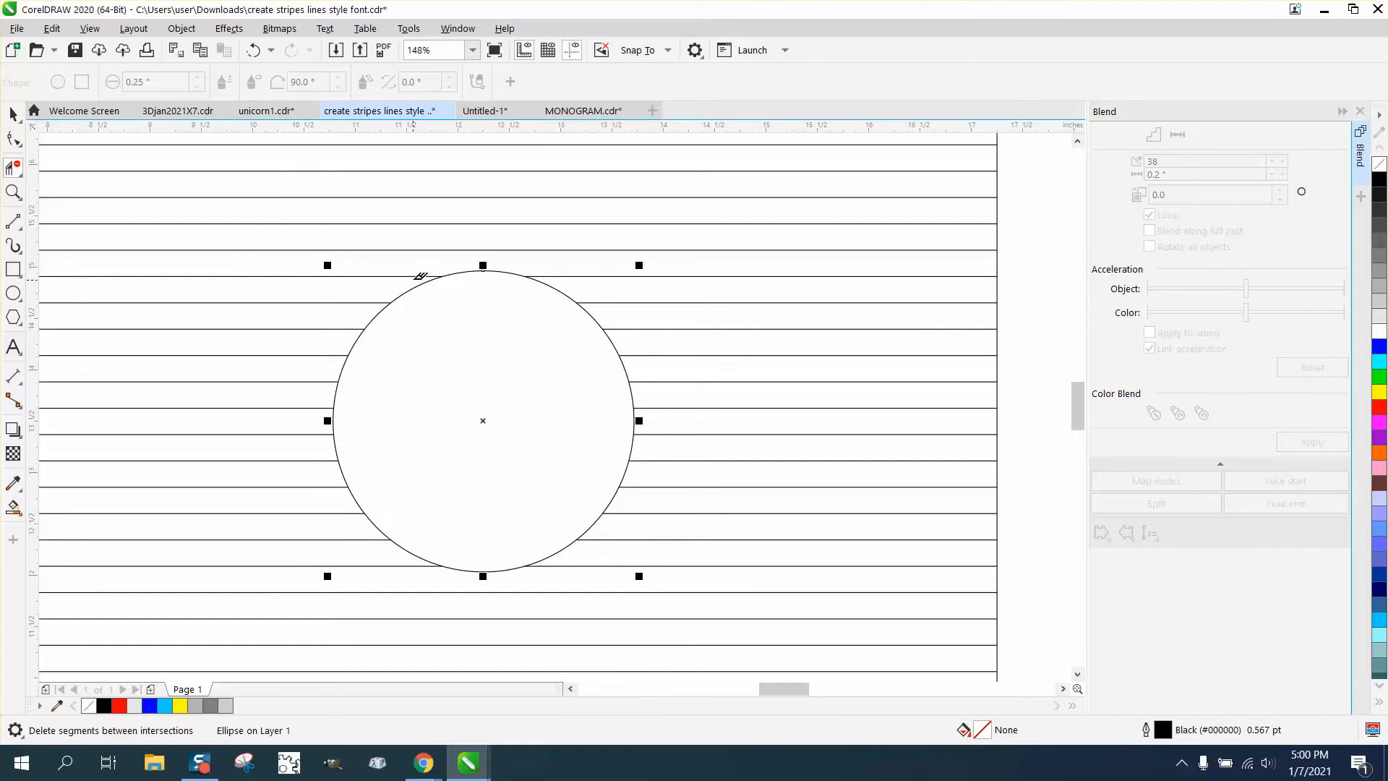
# Step: Select the square, the circle and all the lines and group them together
pyautogui.click(13, 114)
pyautogui.scroll(-2, 589, 394)
pyautogui.scroll(-2, 569, 393)
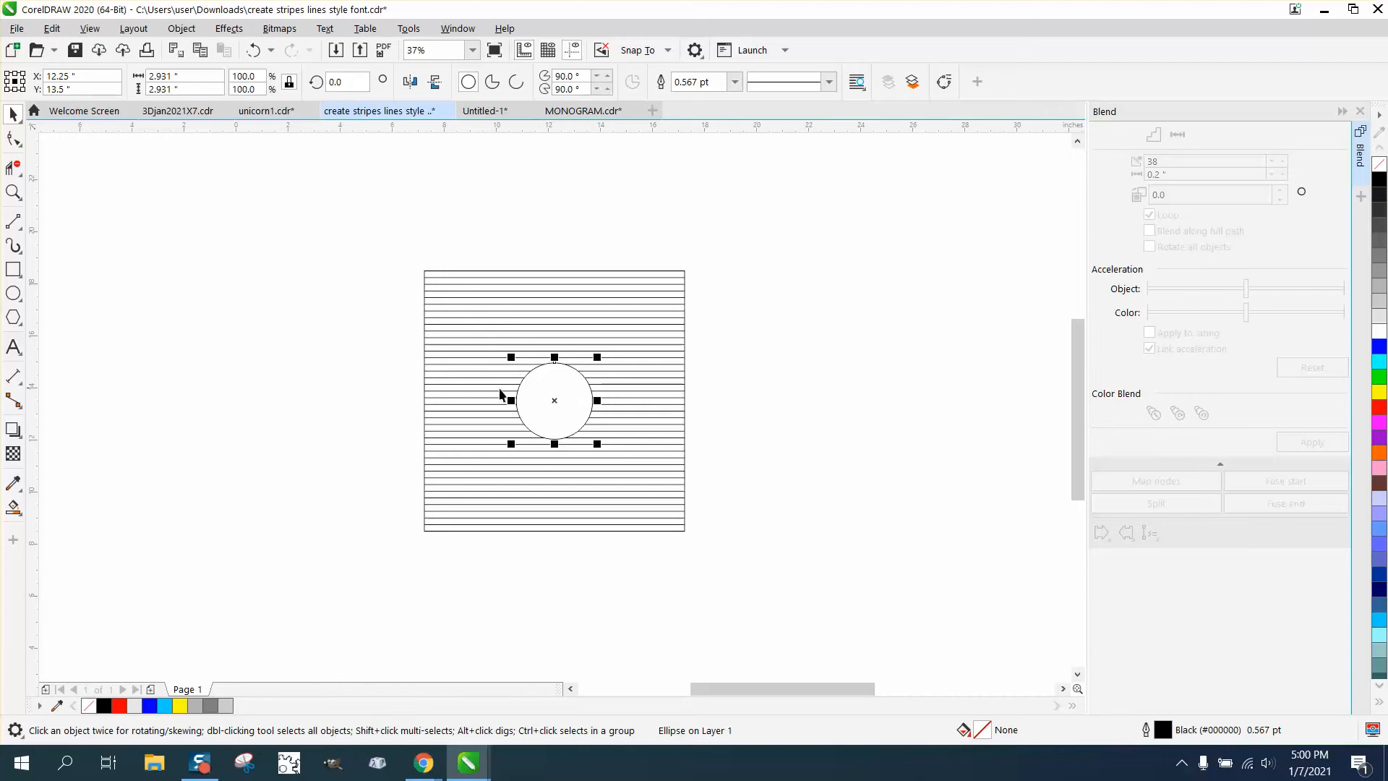
pyautogui.click(412, 332)
pyautogui.moveTo(874, 616); pyautogui.dragTo(874, 616)
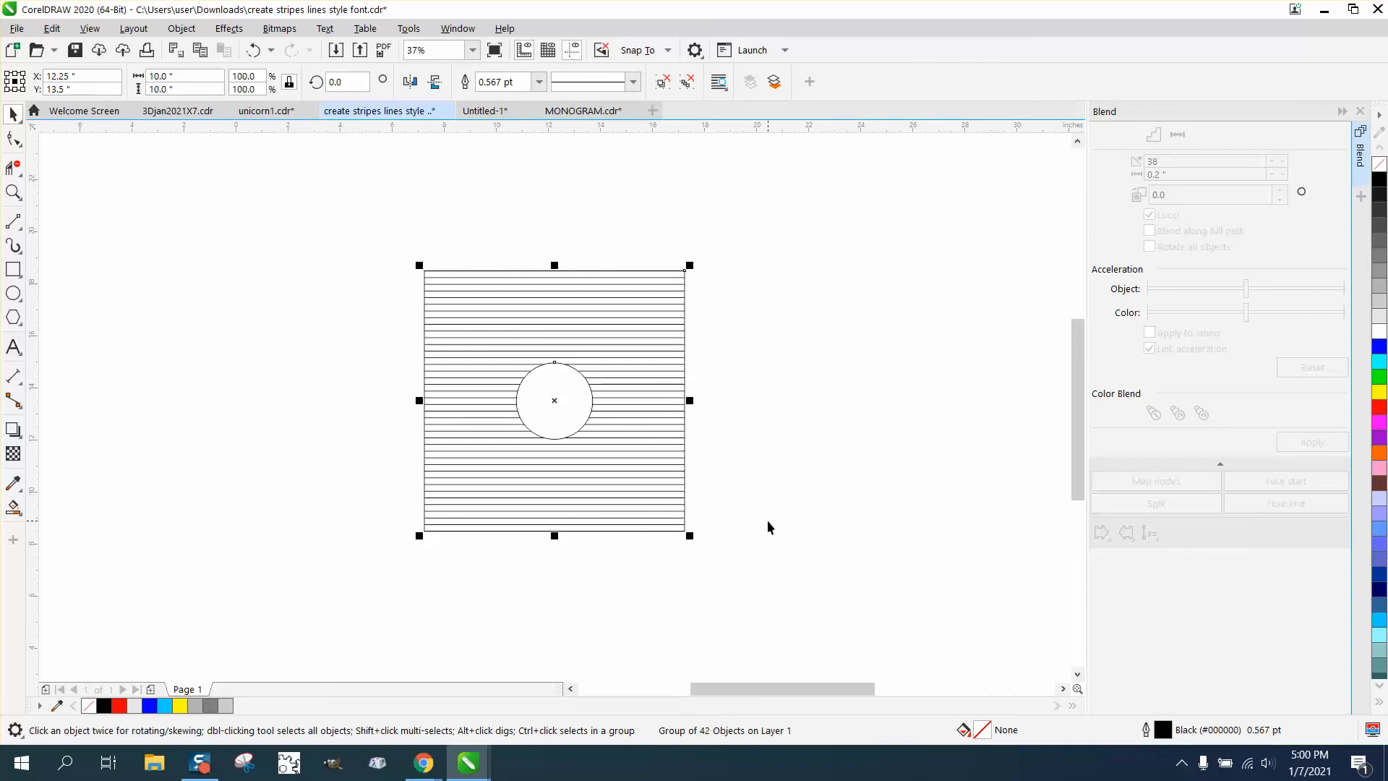
# Step: Duplicate the striped group and move the copy 20 inches to the left
pyautogui.press('+')
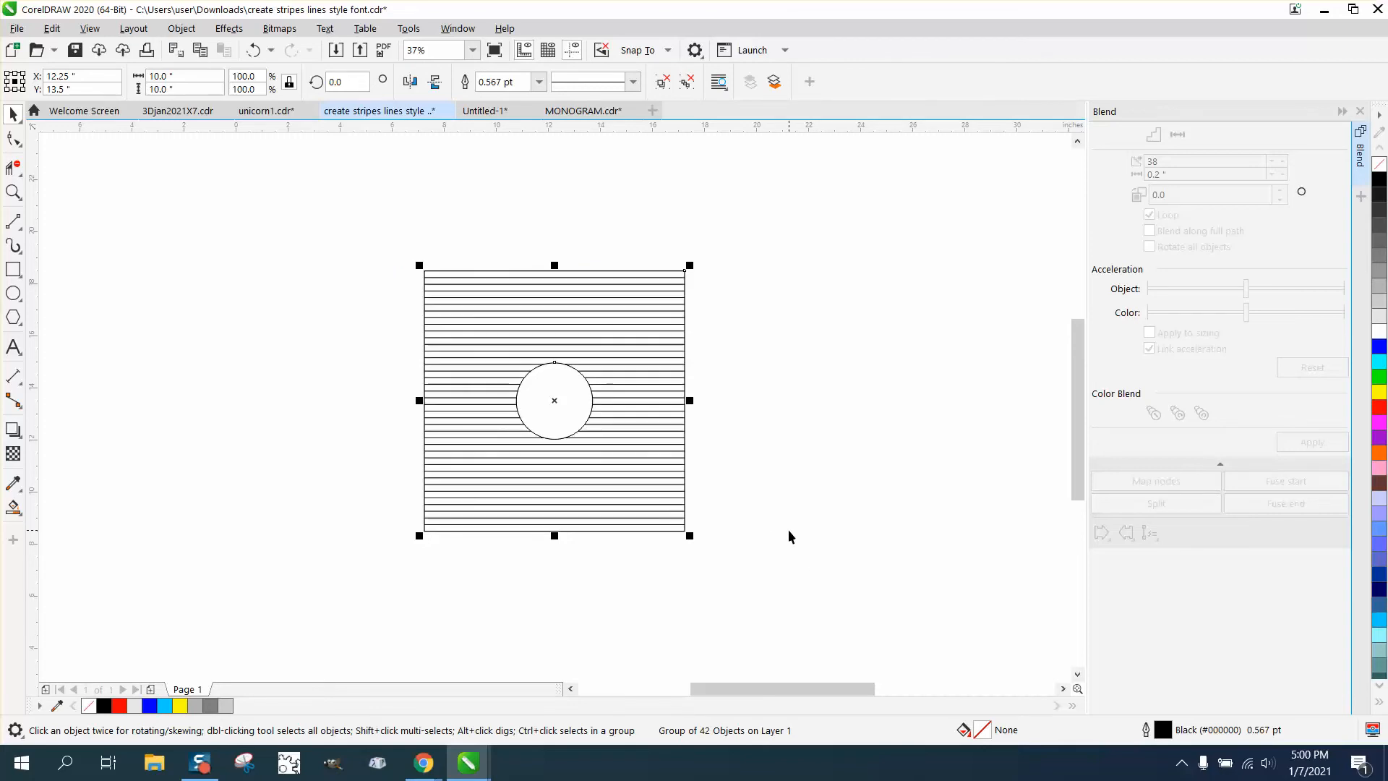
pyautogui.press('Left')
pyautogui.press('Left')
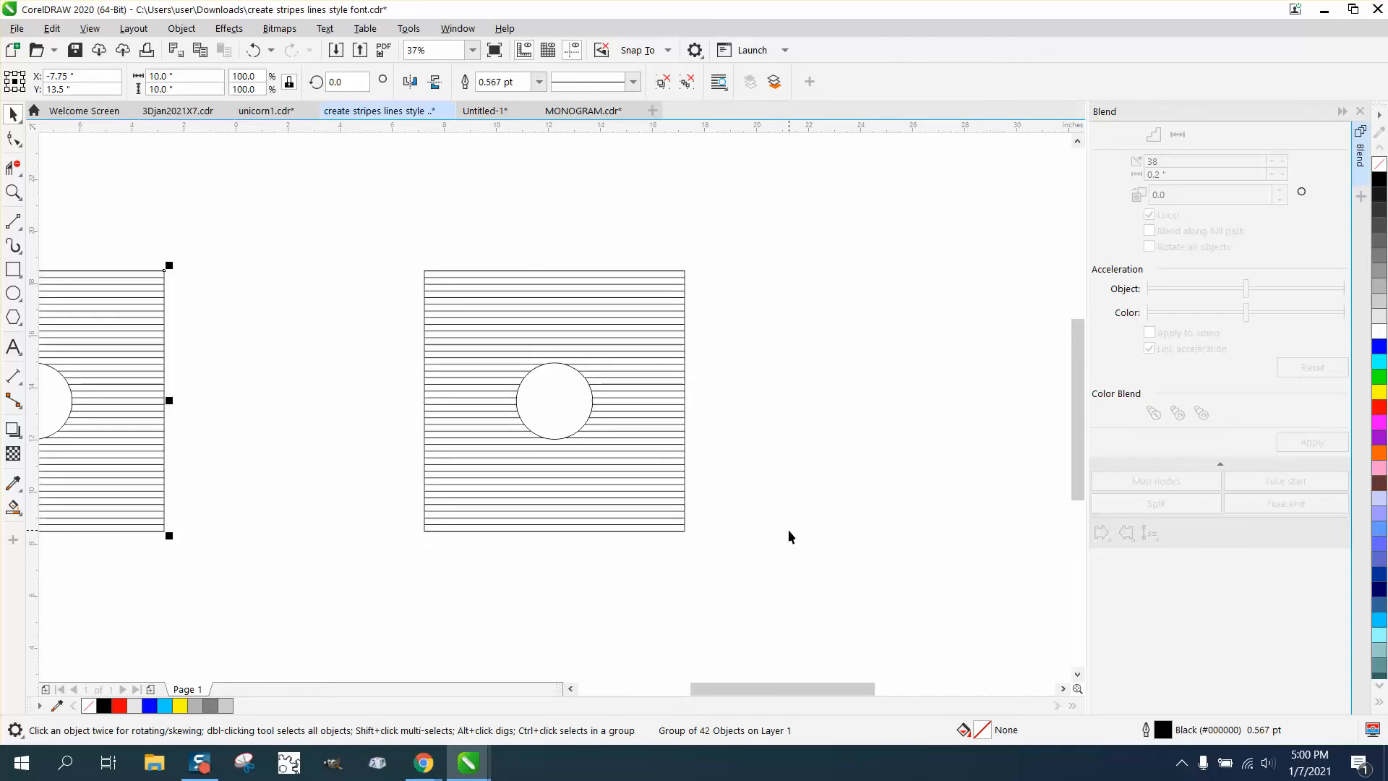
# Step: Ungroup all objects in the copied design and move its circle 10 inches to the left
pyautogui.scroll(-2, 813, 524)
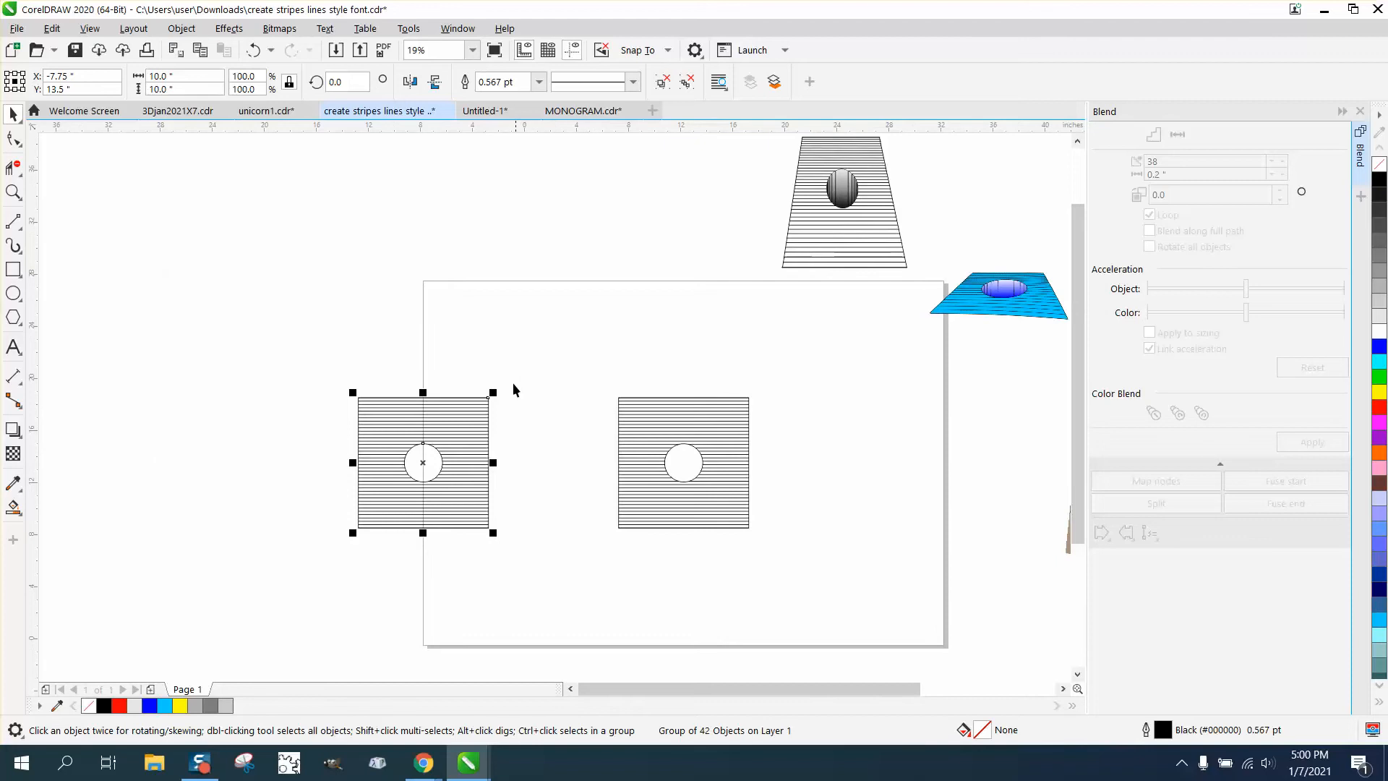
pyautogui.click(181, 28)
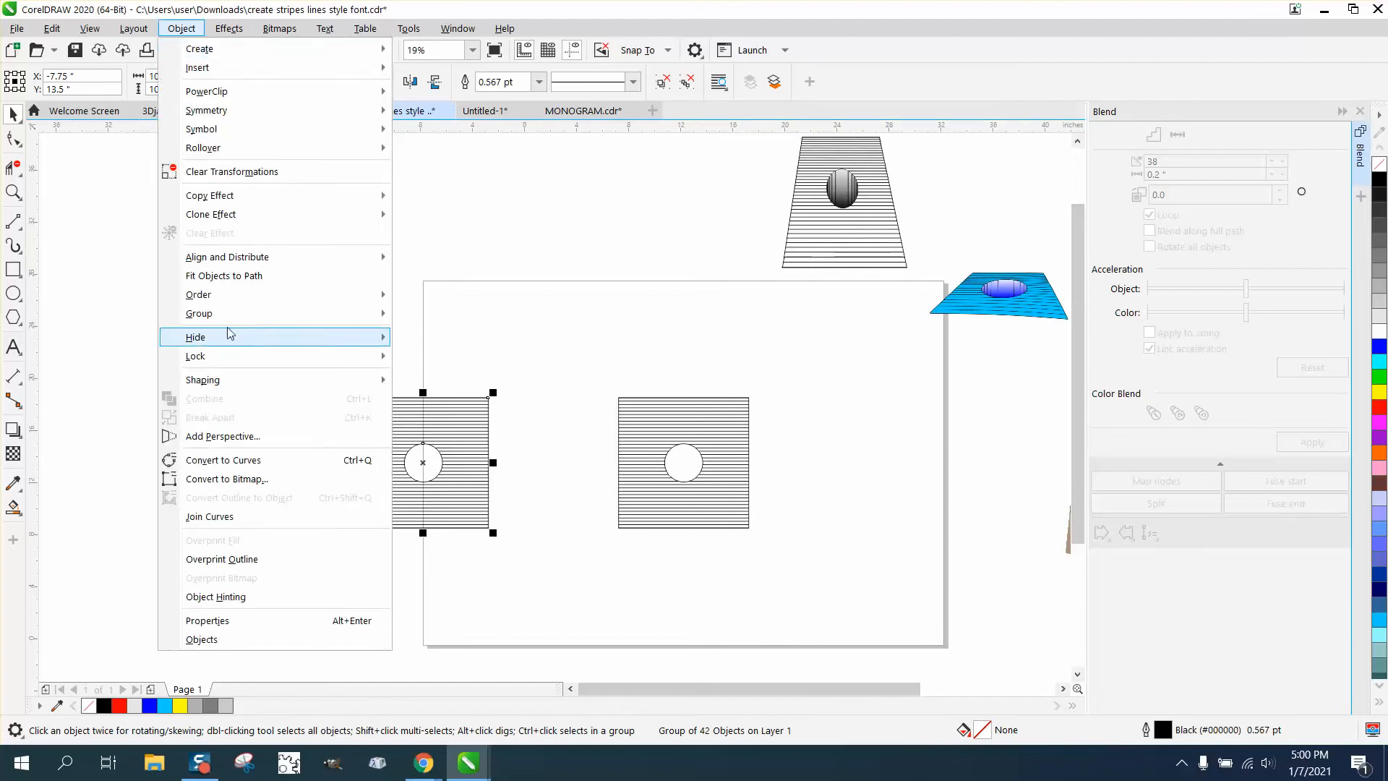
pyautogui.moveTo(226, 319)
pyautogui.click(439, 340)
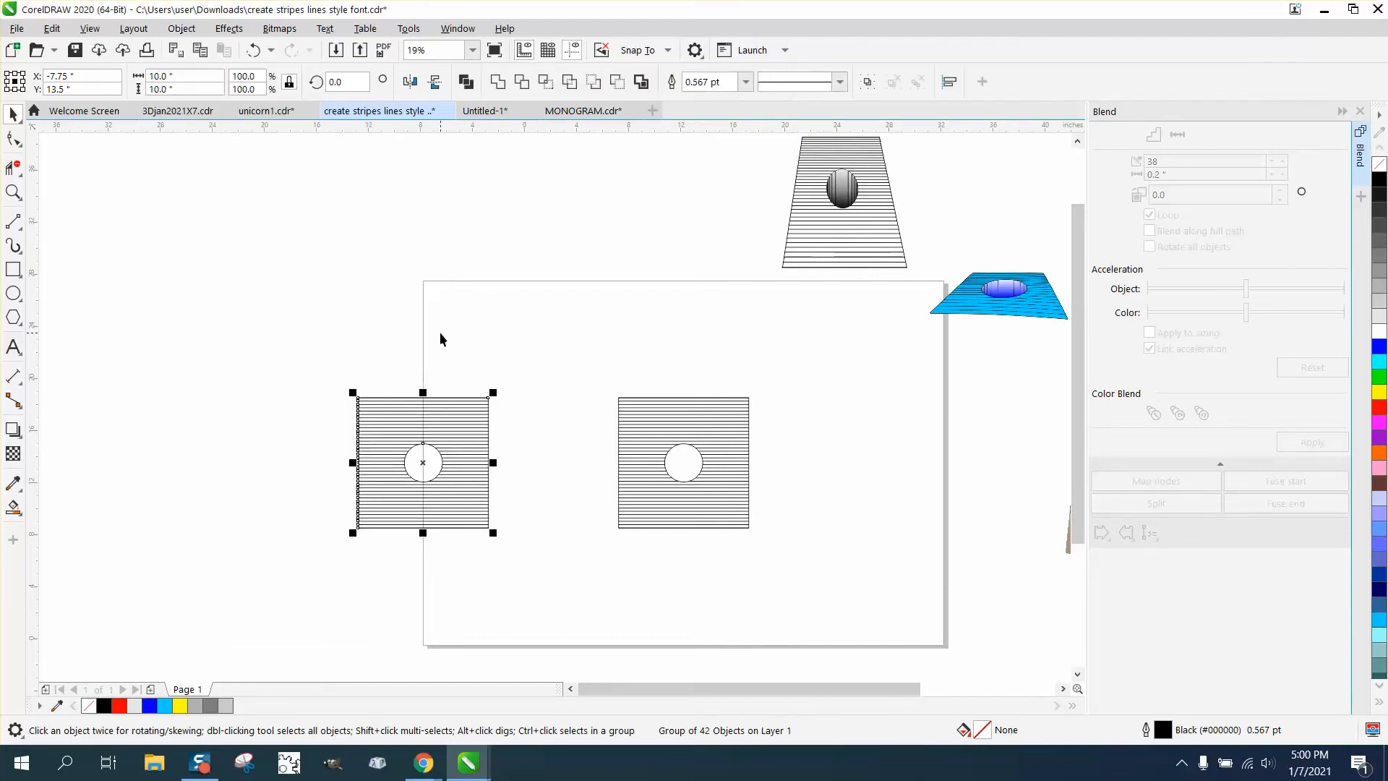
pyautogui.click(433, 460)
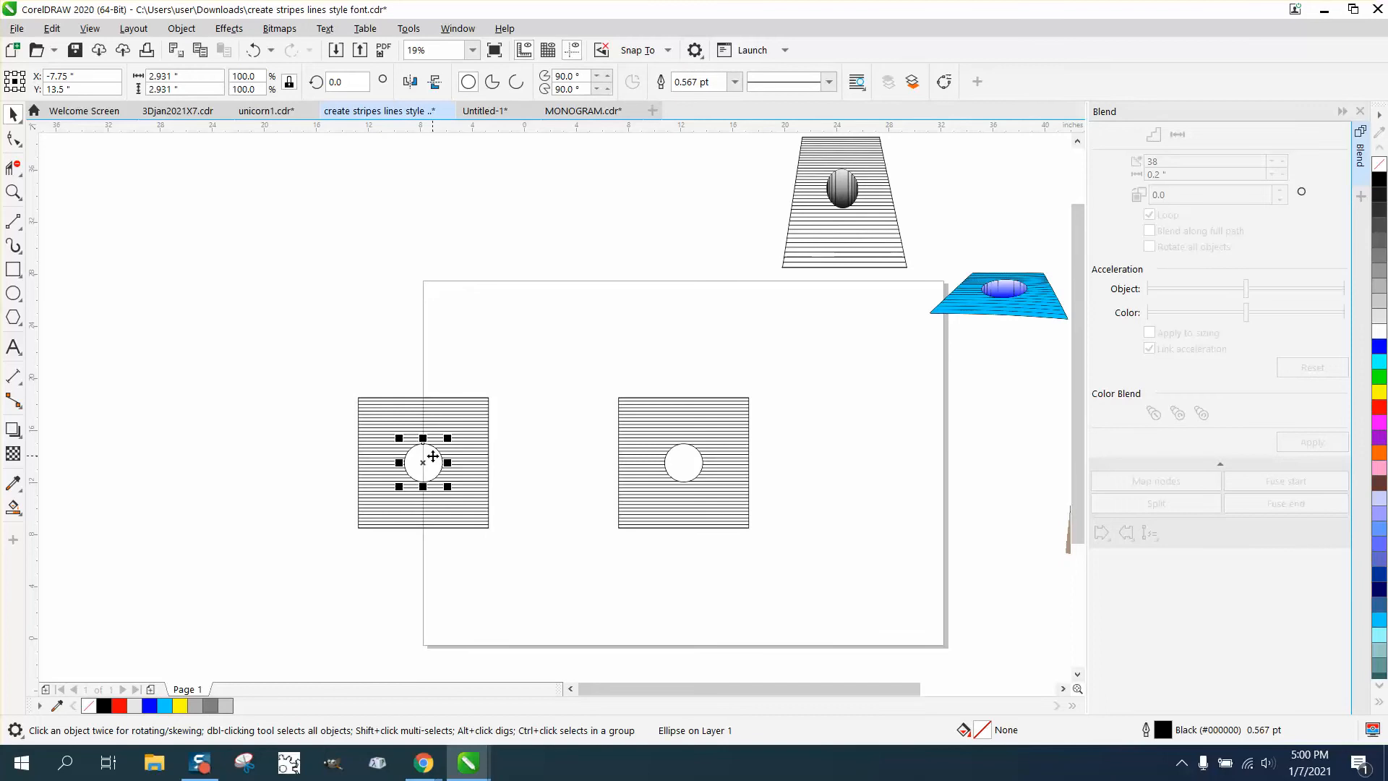
pyautogui.press('Left')
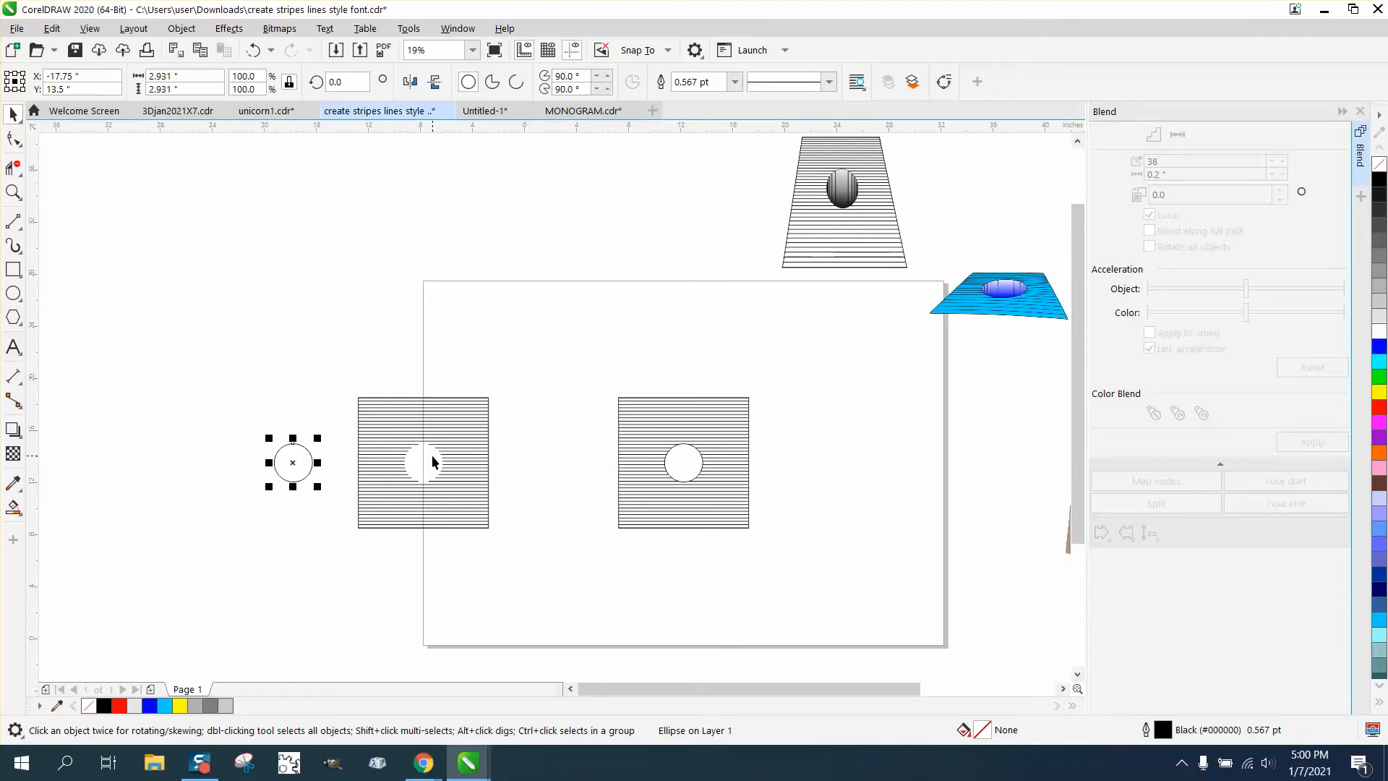
# Step: Move the copy's square outline 10 inches left around the circle and Smart Fill the area between them with light grey (#E6E6E6)
pyautogui.click(489, 399)
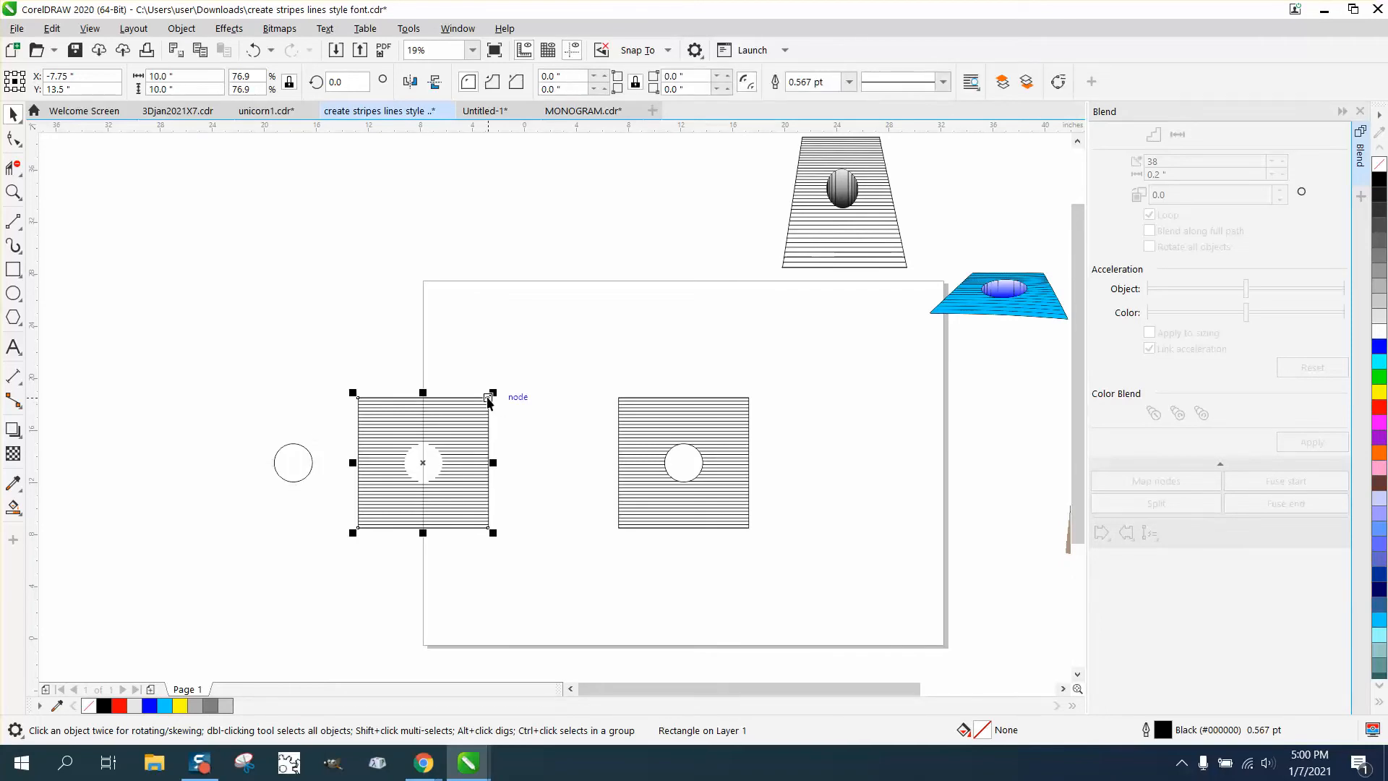
pyautogui.press('Left')
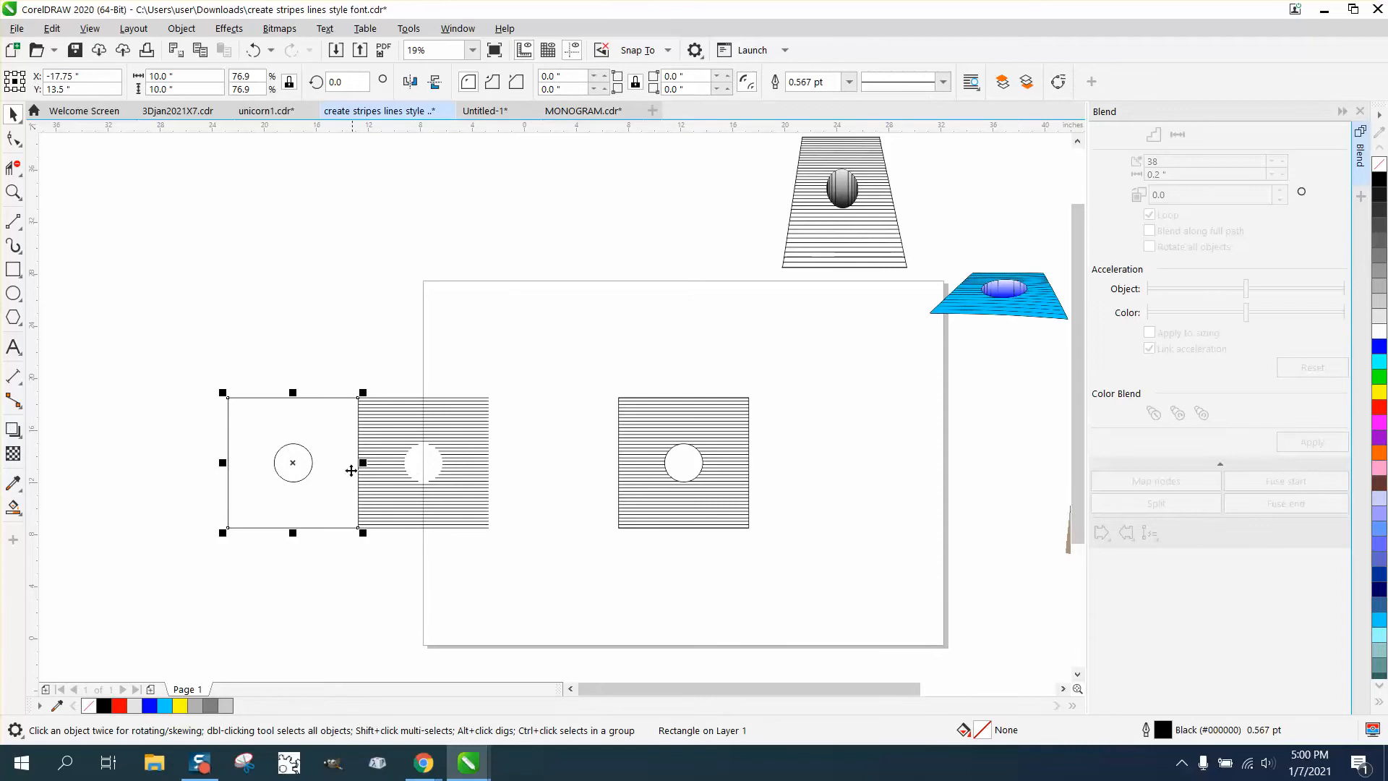
pyautogui.click(13, 508)
pyautogui.click(255, 507)
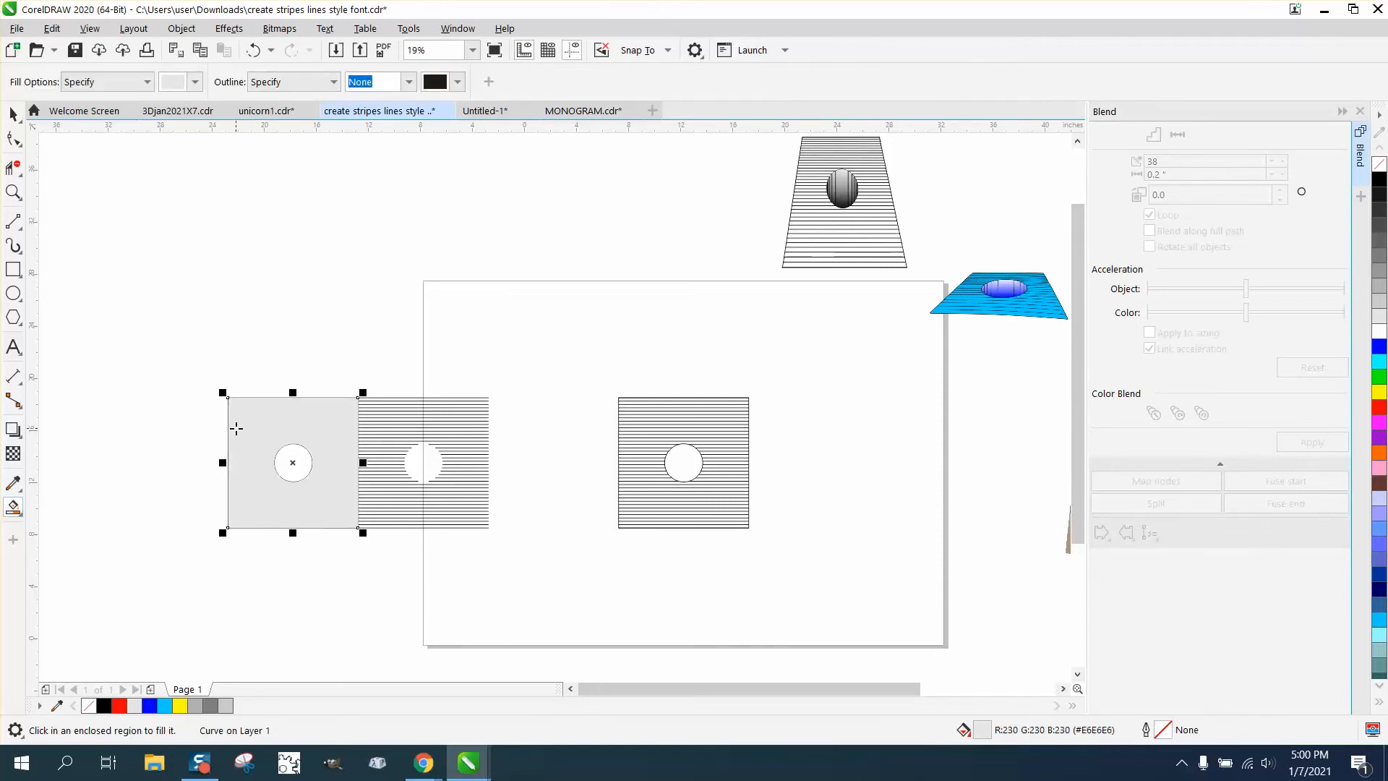
# Step: Move the grey fill 10 inches right onto the stripes and send it to the back of the page
pyautogui.press('Right')
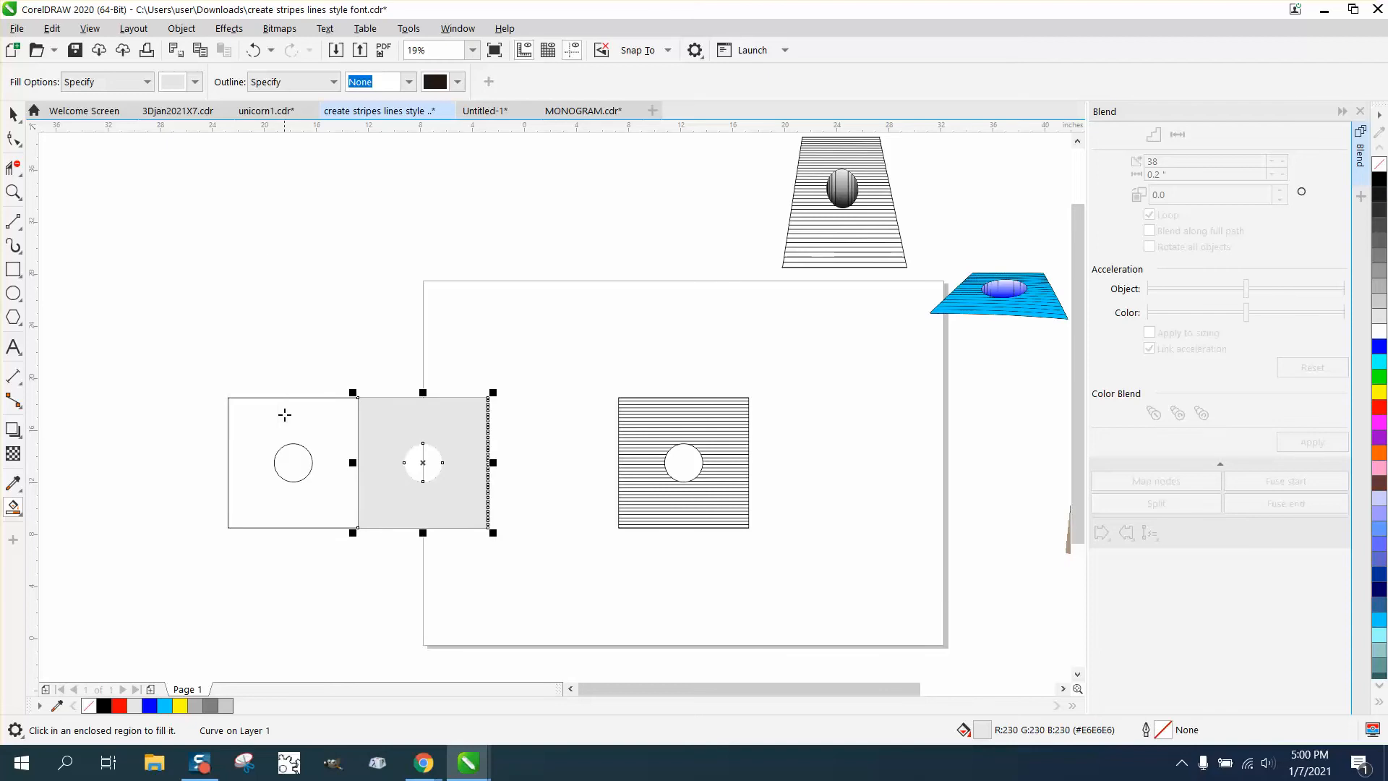
pyautogui.click(181, 29)
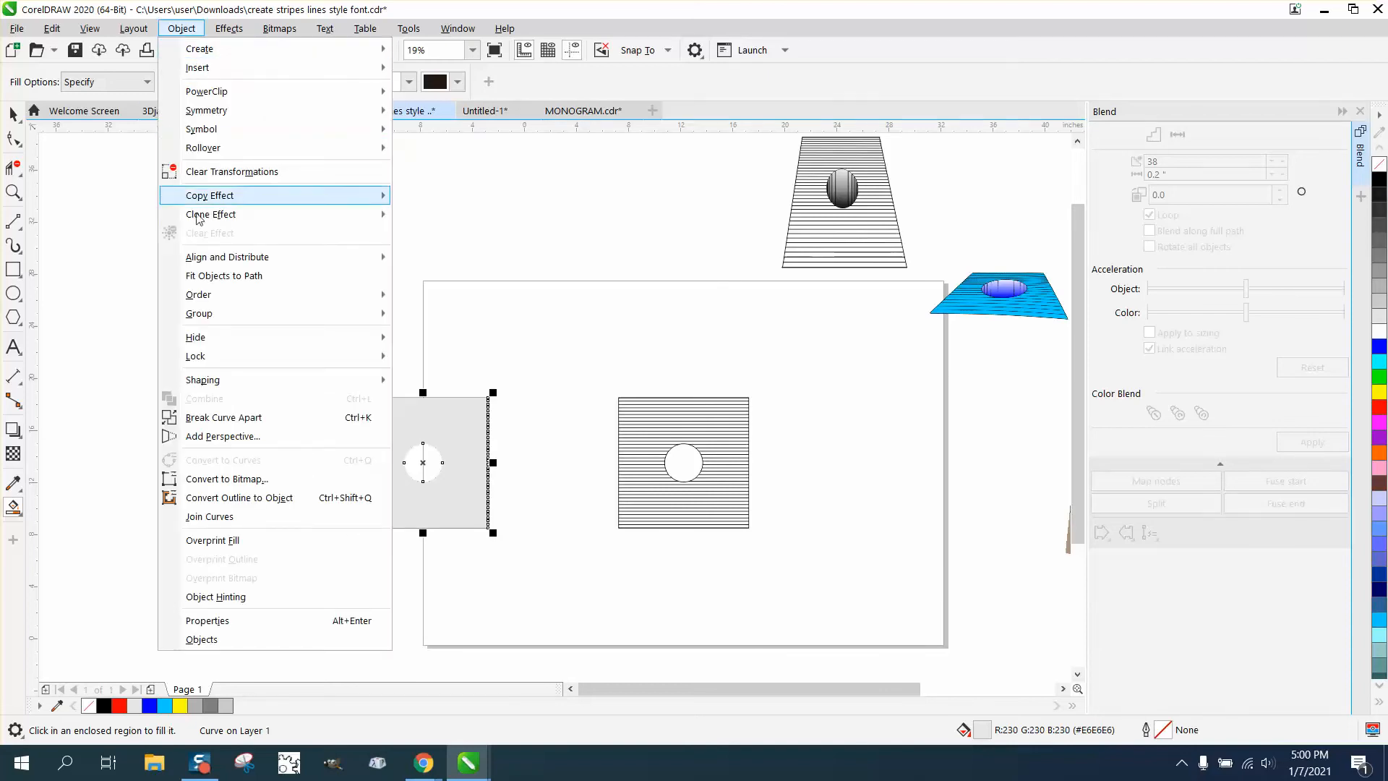
pyautogui.moveTo(209, 296)
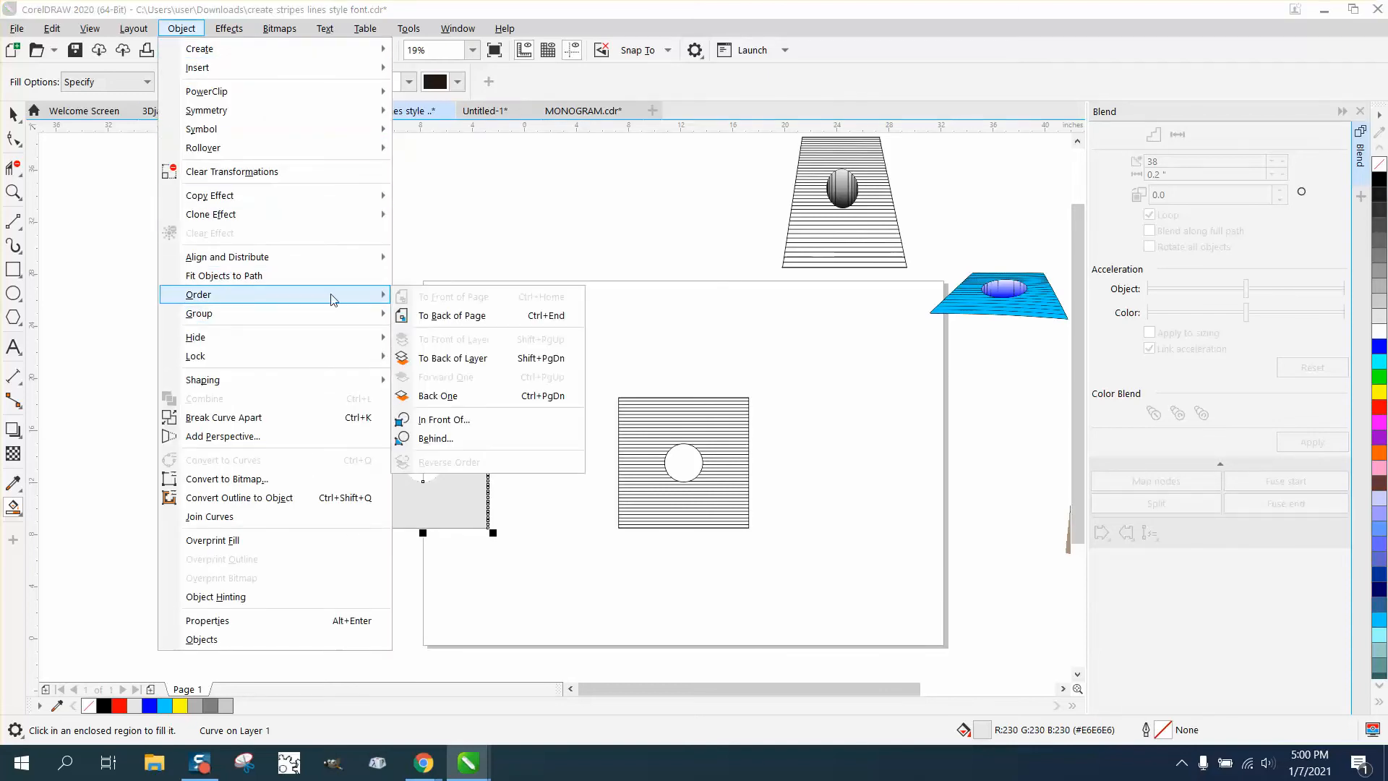
pyautogui.click(437, 316)
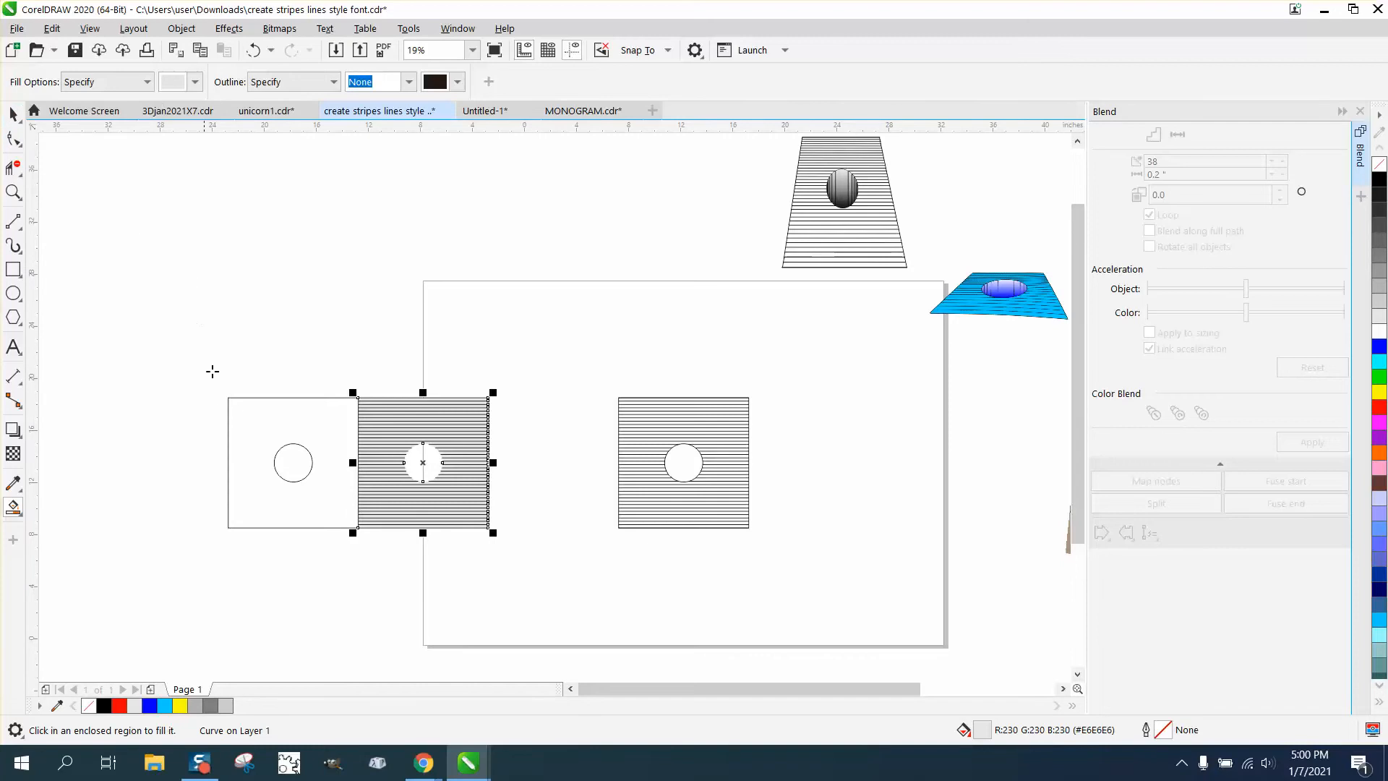
# Step: Delete the loose circle inside the empty square outline
pyautogui.click(235, 409)
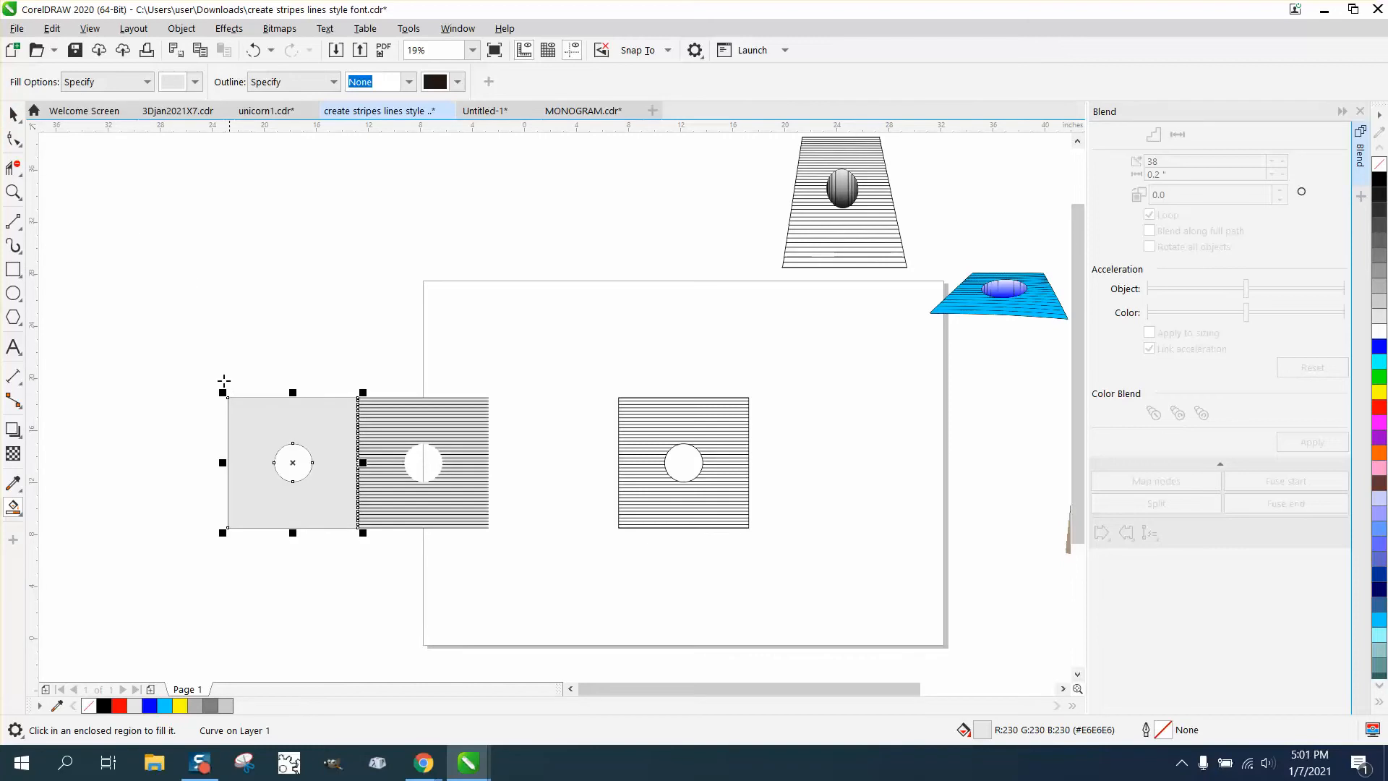
pyautogui.click(252, 52)
pyautogui.click(13, 114)
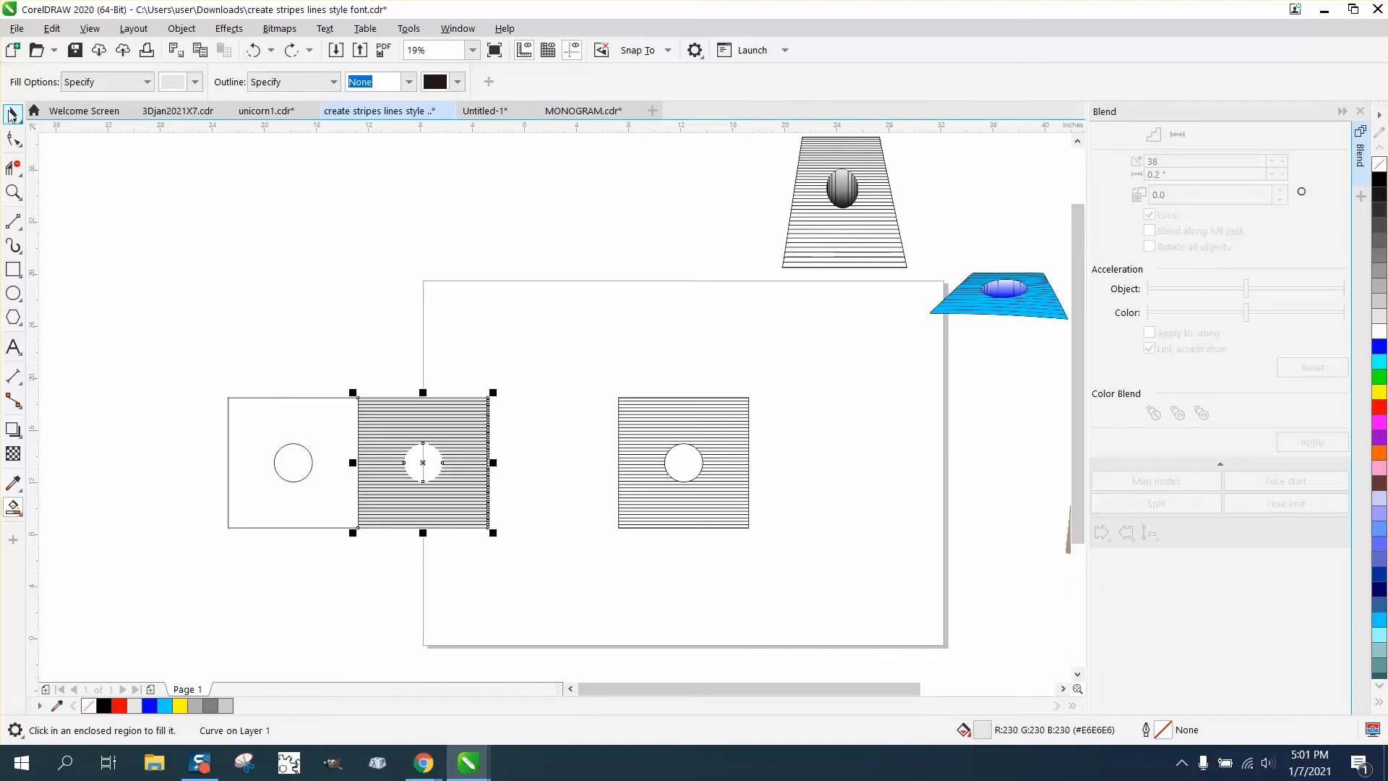
pyautogui.moveTo(244, 354); pyautogui.dragTo(255, 532)
pyautogui.click(286, 467)
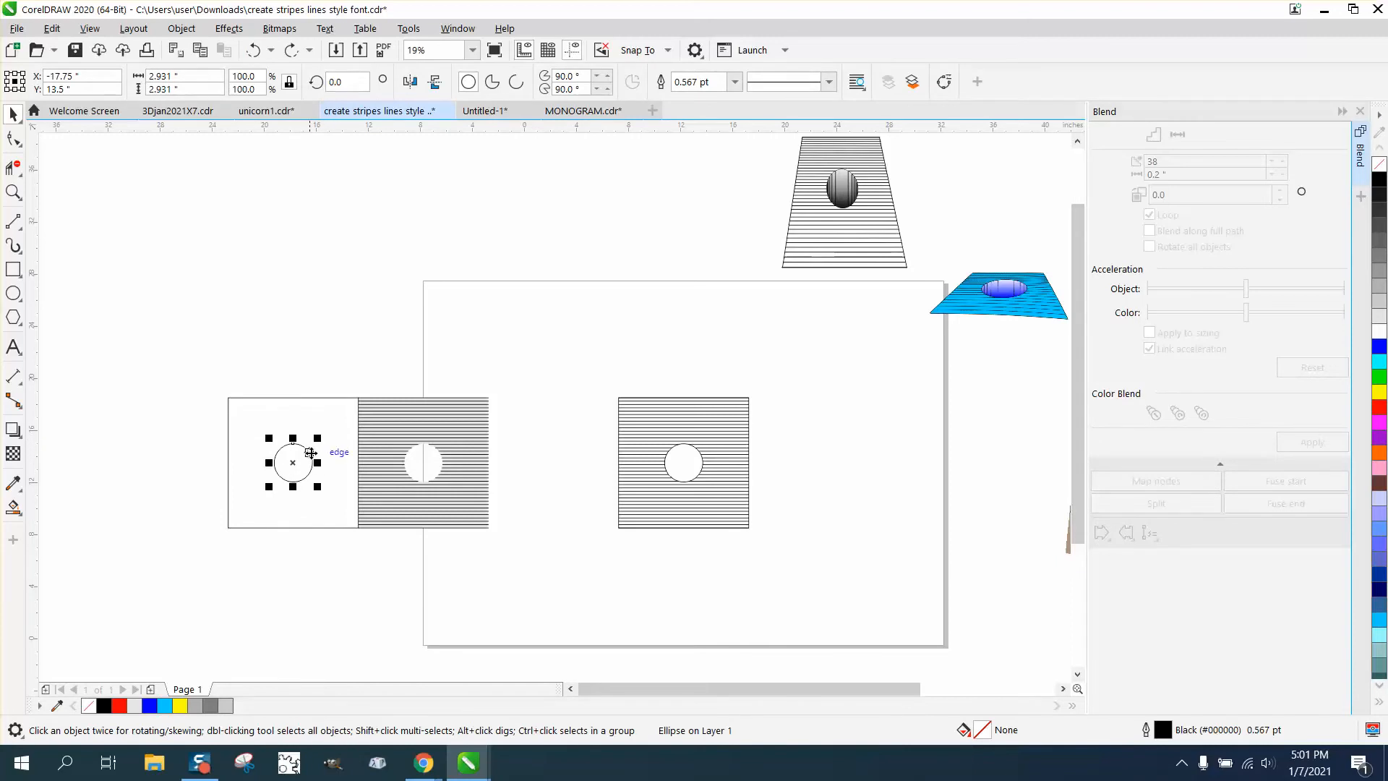
pyautogui.press('Delete')
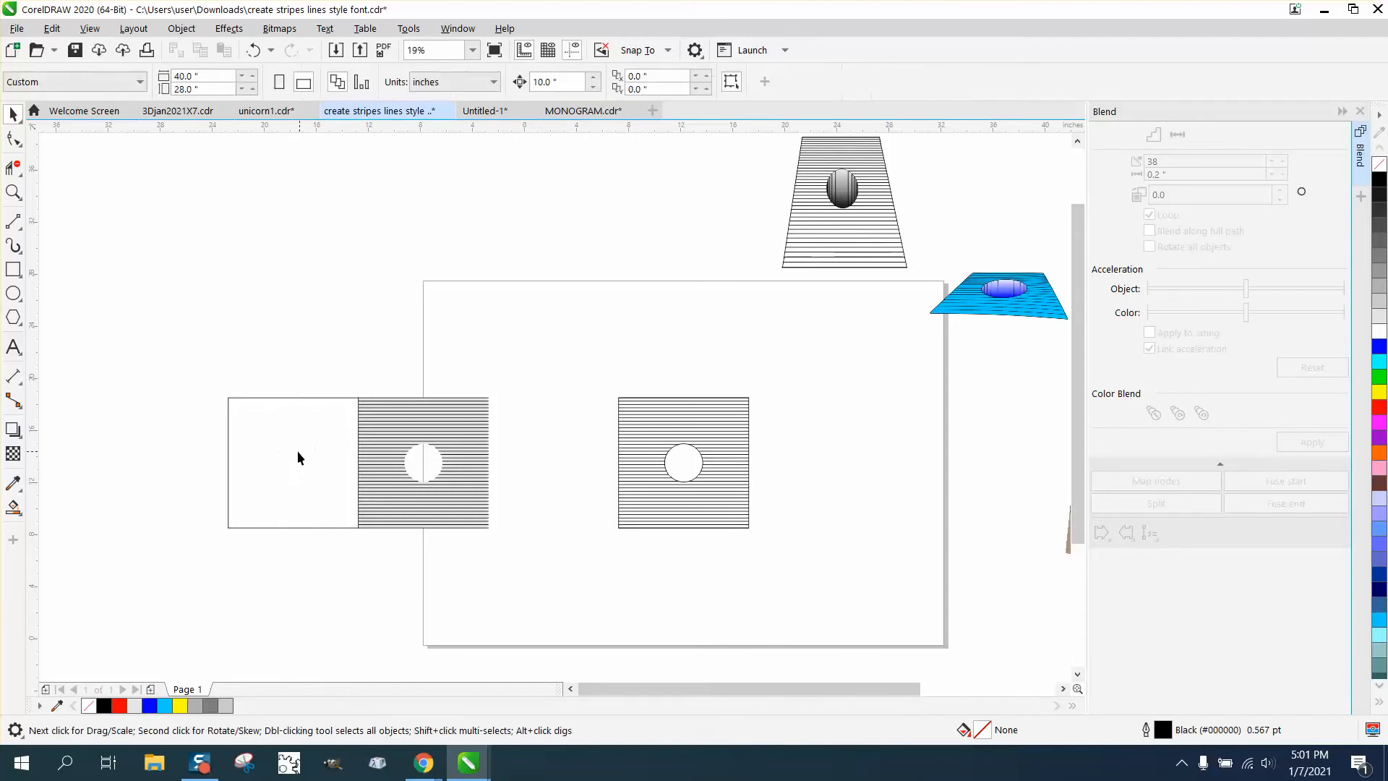
pyautogui.click(288, 398)
pyautogui.press('Delete')
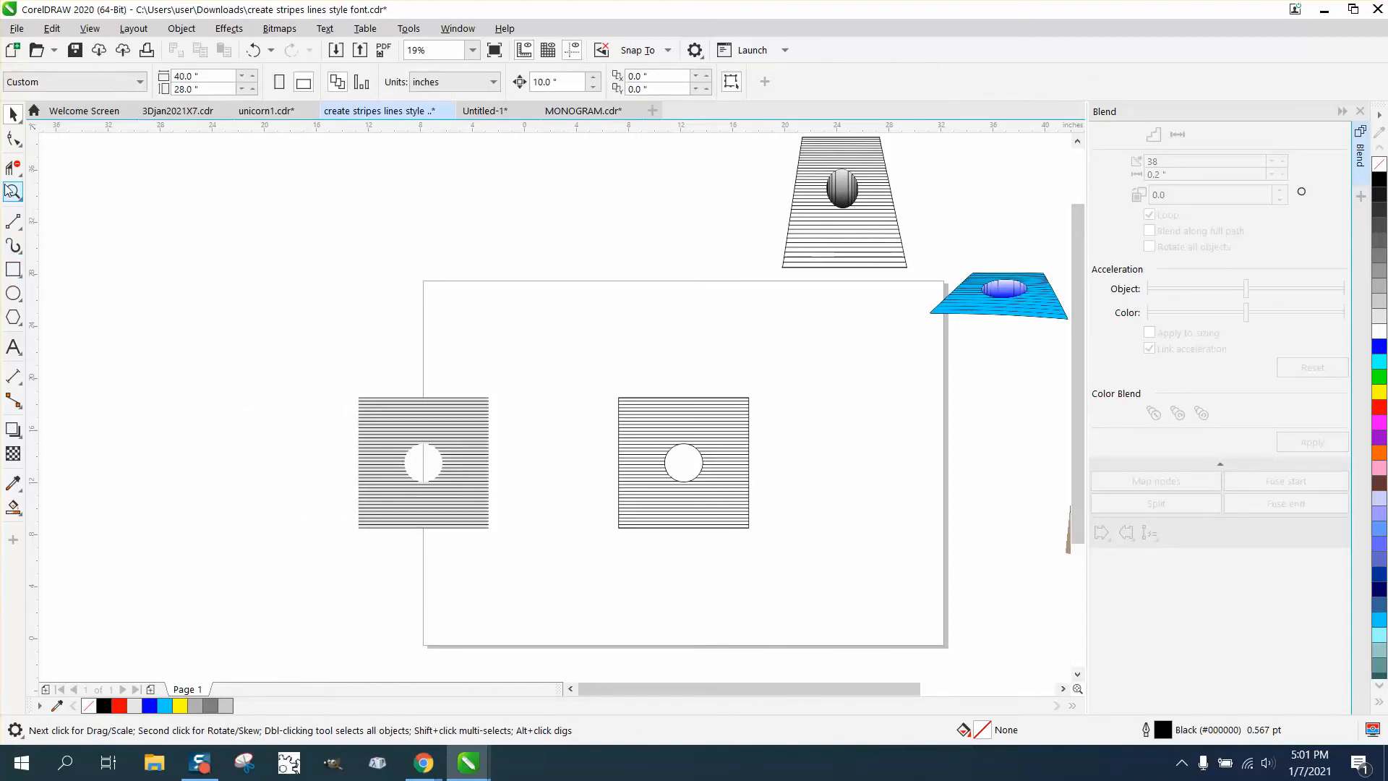
pyautogui.click(11, 191)
pyautogui.click(80, 193)
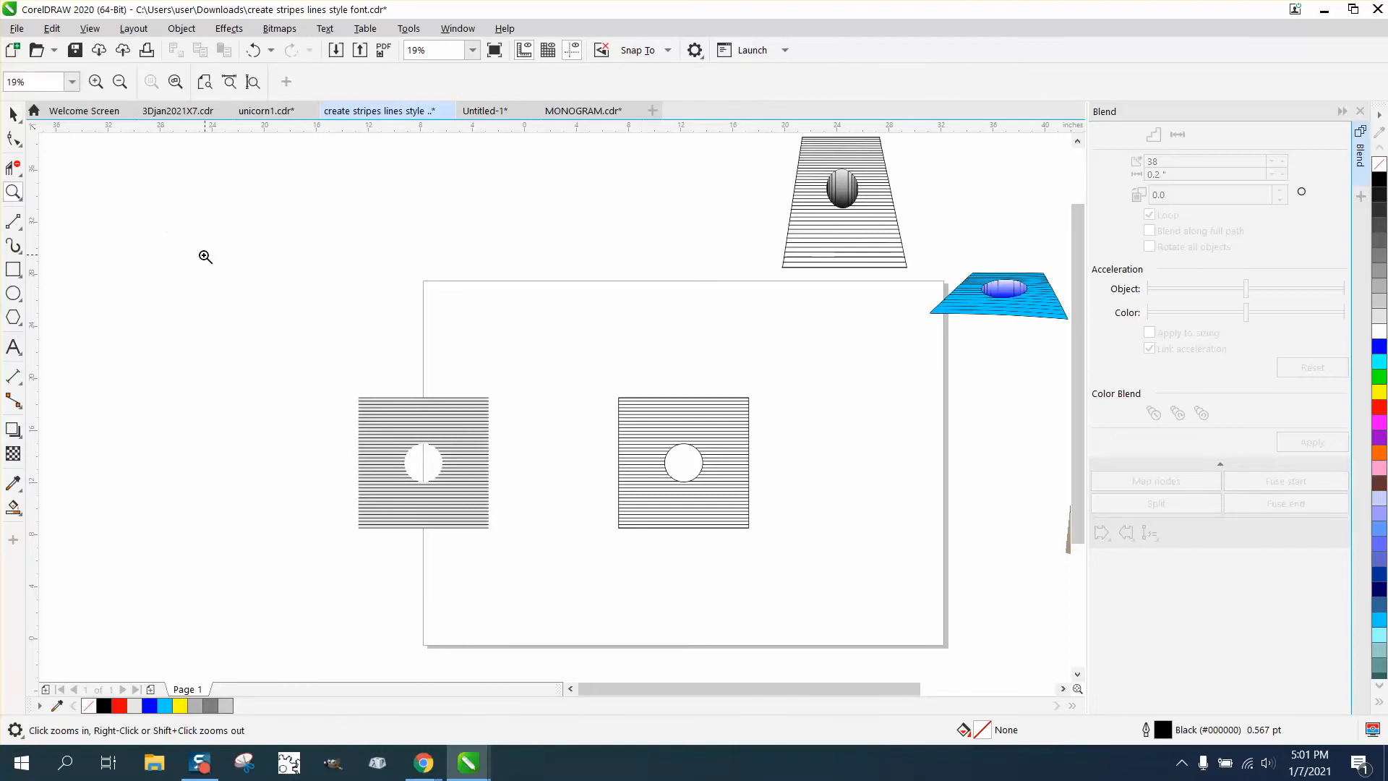
pyautogui.moveTo(331, 412); pyautogui.dragTo(573, 558)
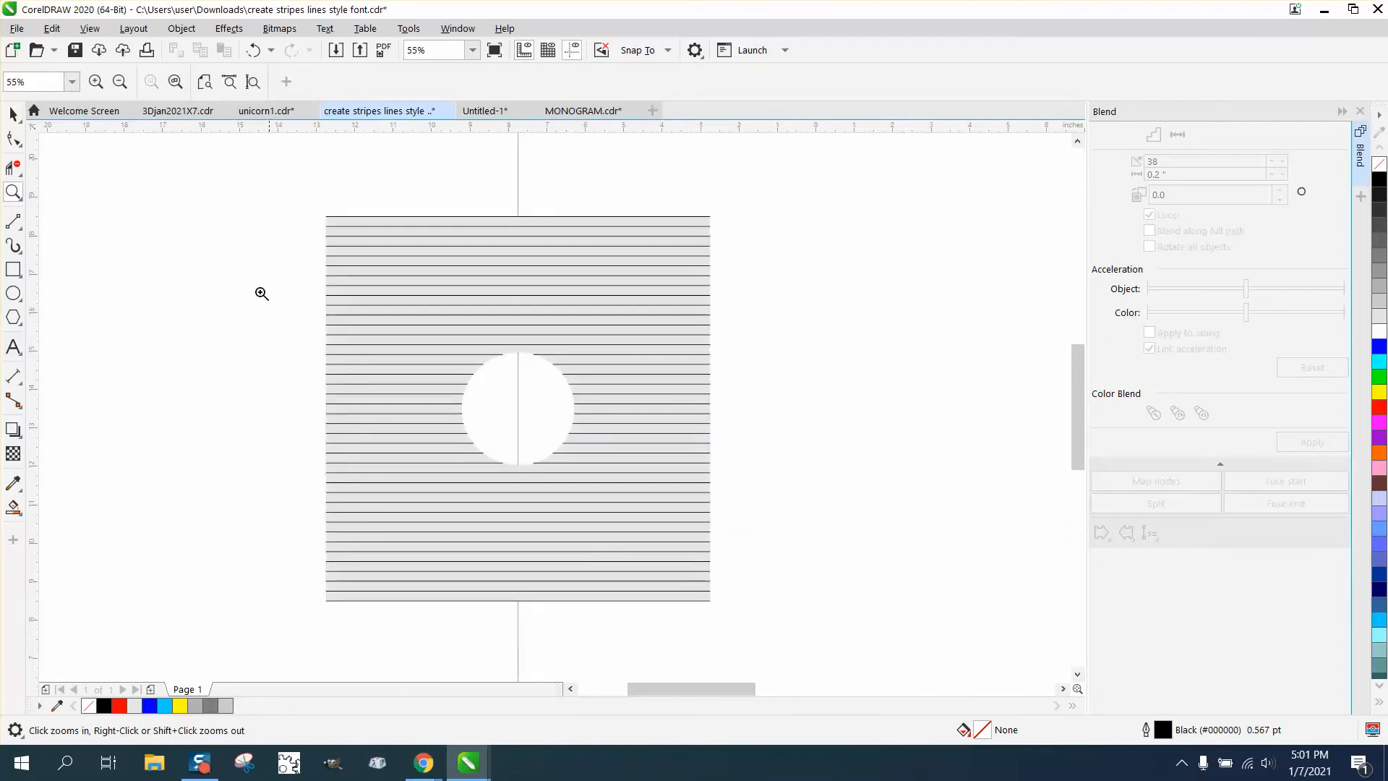
pyautogui.click(249, 50)
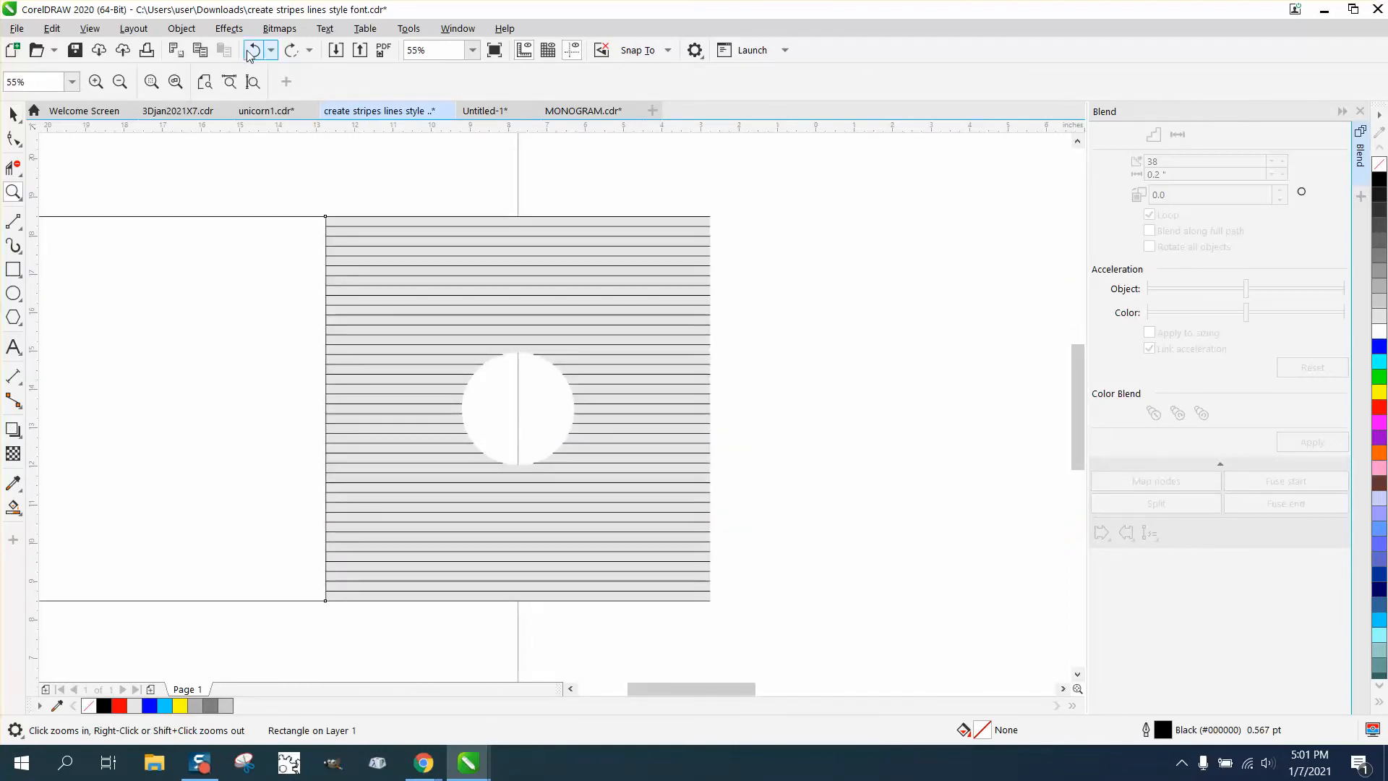
# Step: Move the square outline 10 inches right back onto the stripes and group it with the lines and the grey fill
pyautogui.click(15, 115)
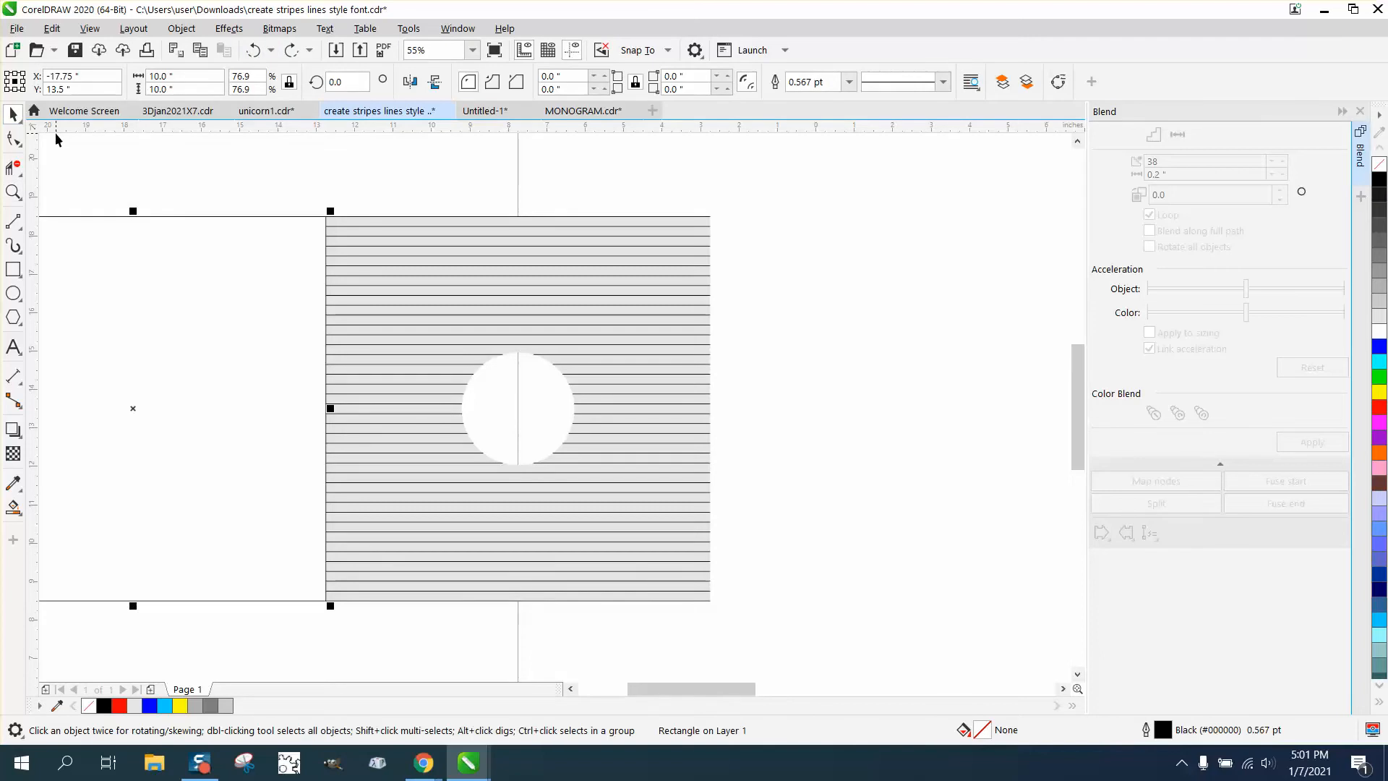
pyautogui.hotkey('ctrl', 'shift', 'z')
pyautogui.moveTo(254, 189); pyautogui.dragTo(785, 658)
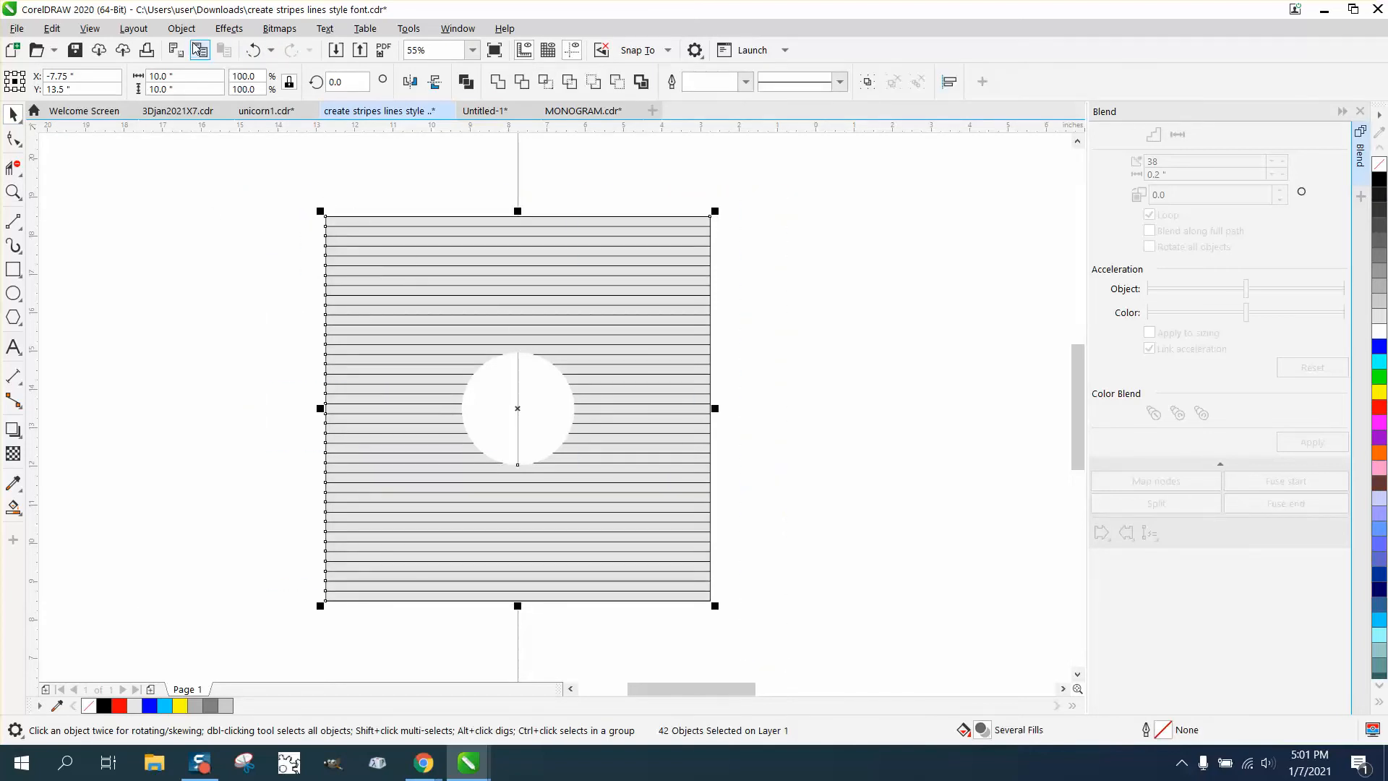
pyautogui.click(172, 30)
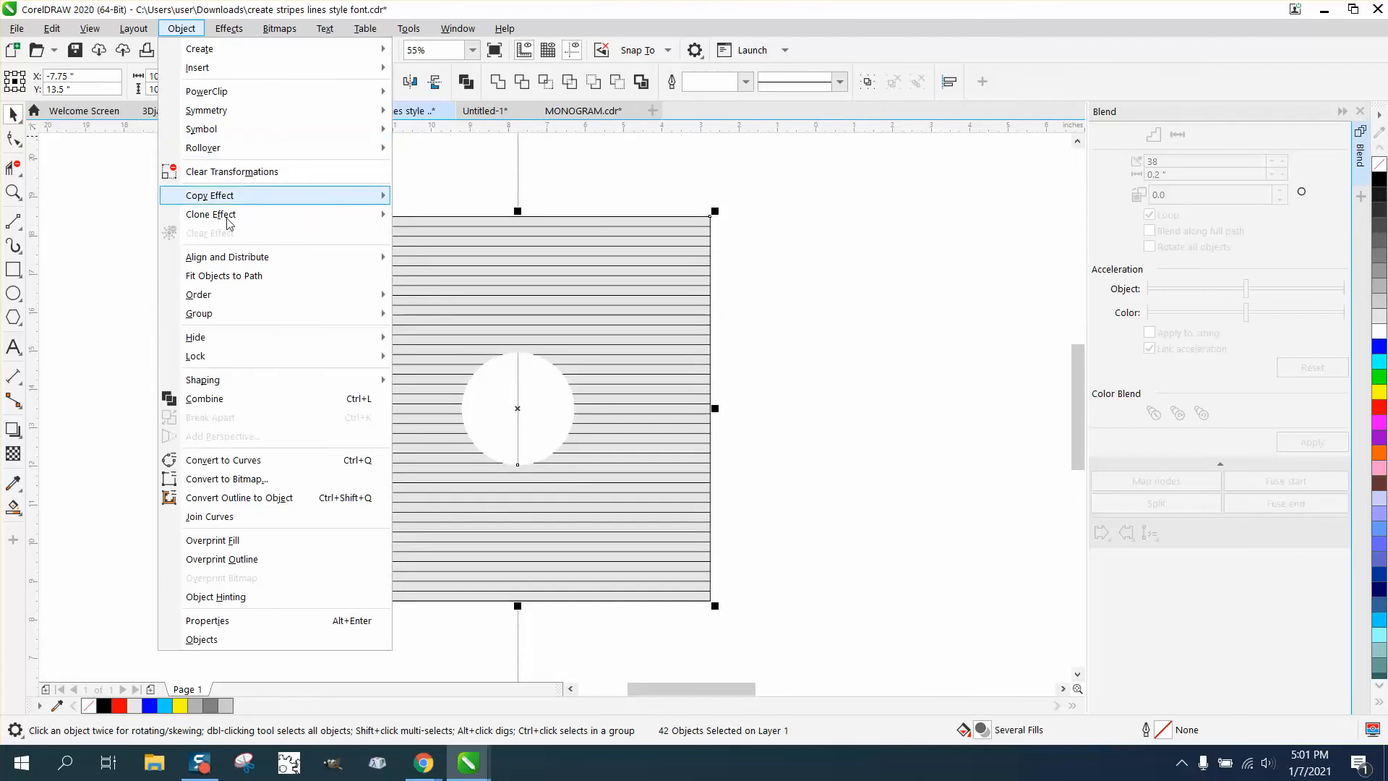
pyautogui.moveTo(232, 316)
pyautogui.click(408, 316)
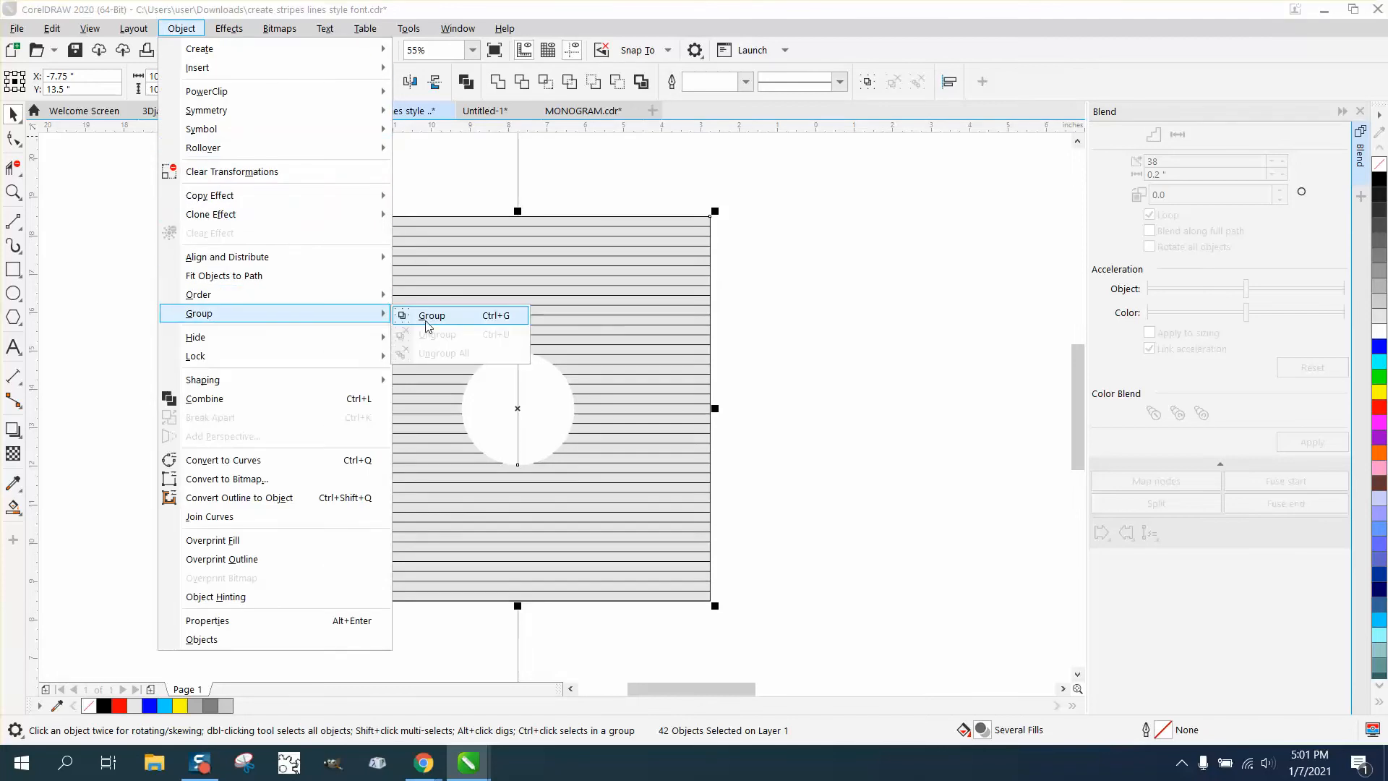
# Step: Add perspective to the striped group and pull both upper corners inward, narrowing the upper edge to about 7 inches
pyautogui.click(182, 29)
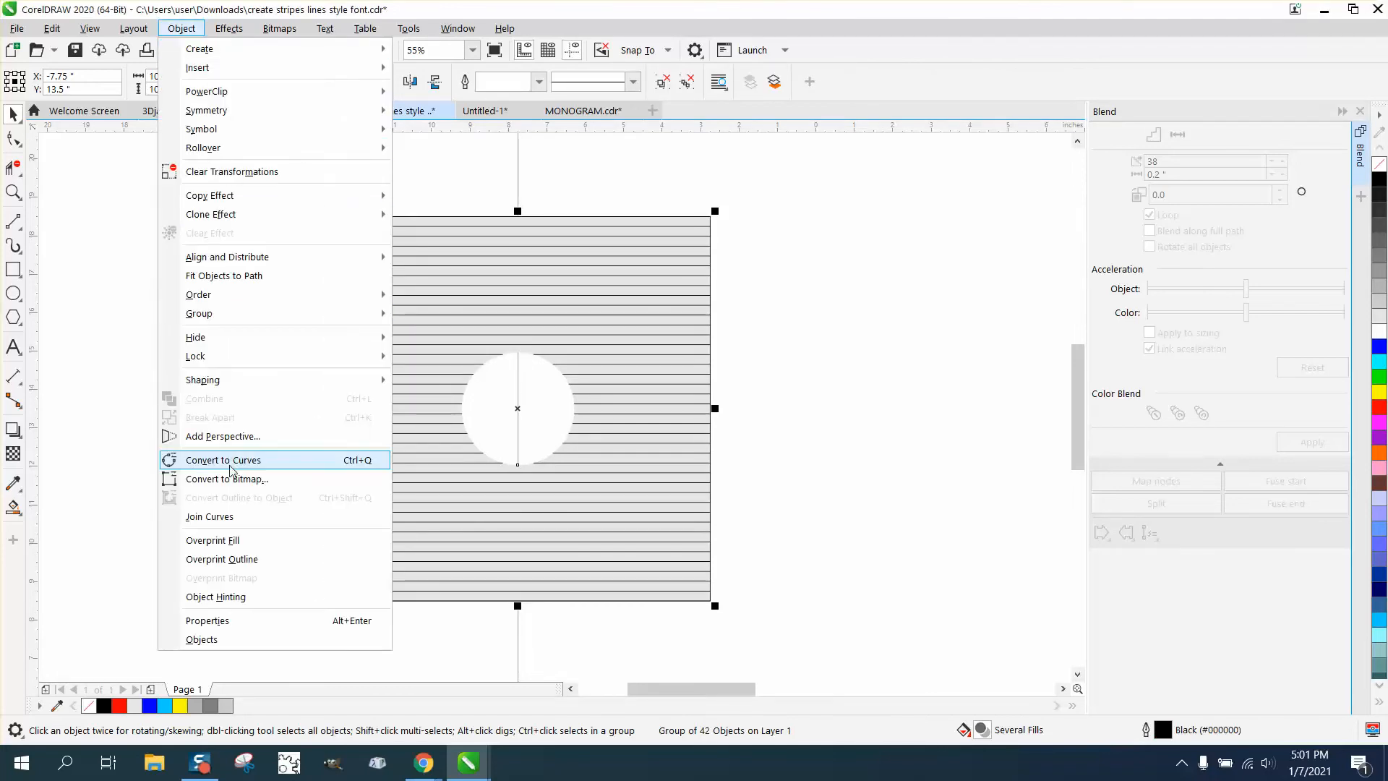
pyautogui.click(222, 436)
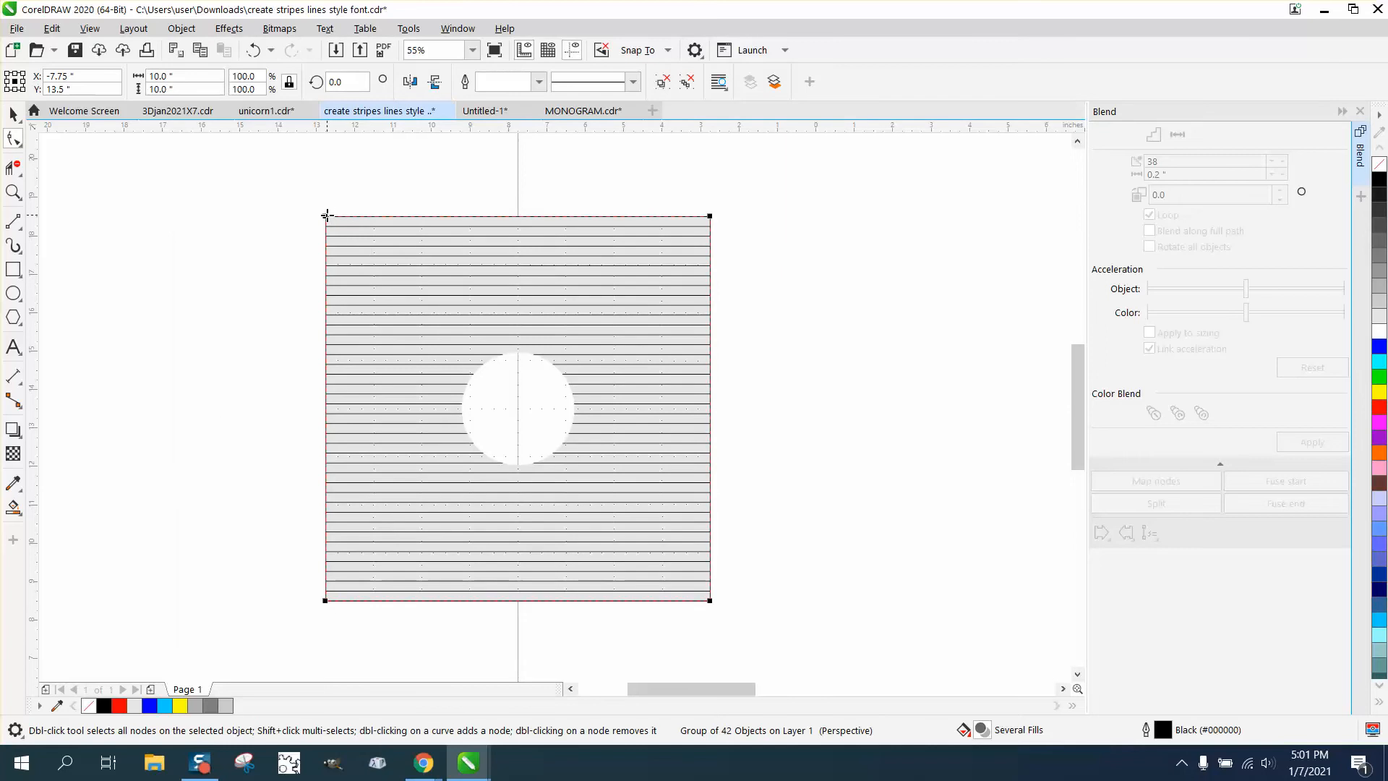
pyautogui.moveTo(329, 219); pyautogui.dragTo(376, 215)
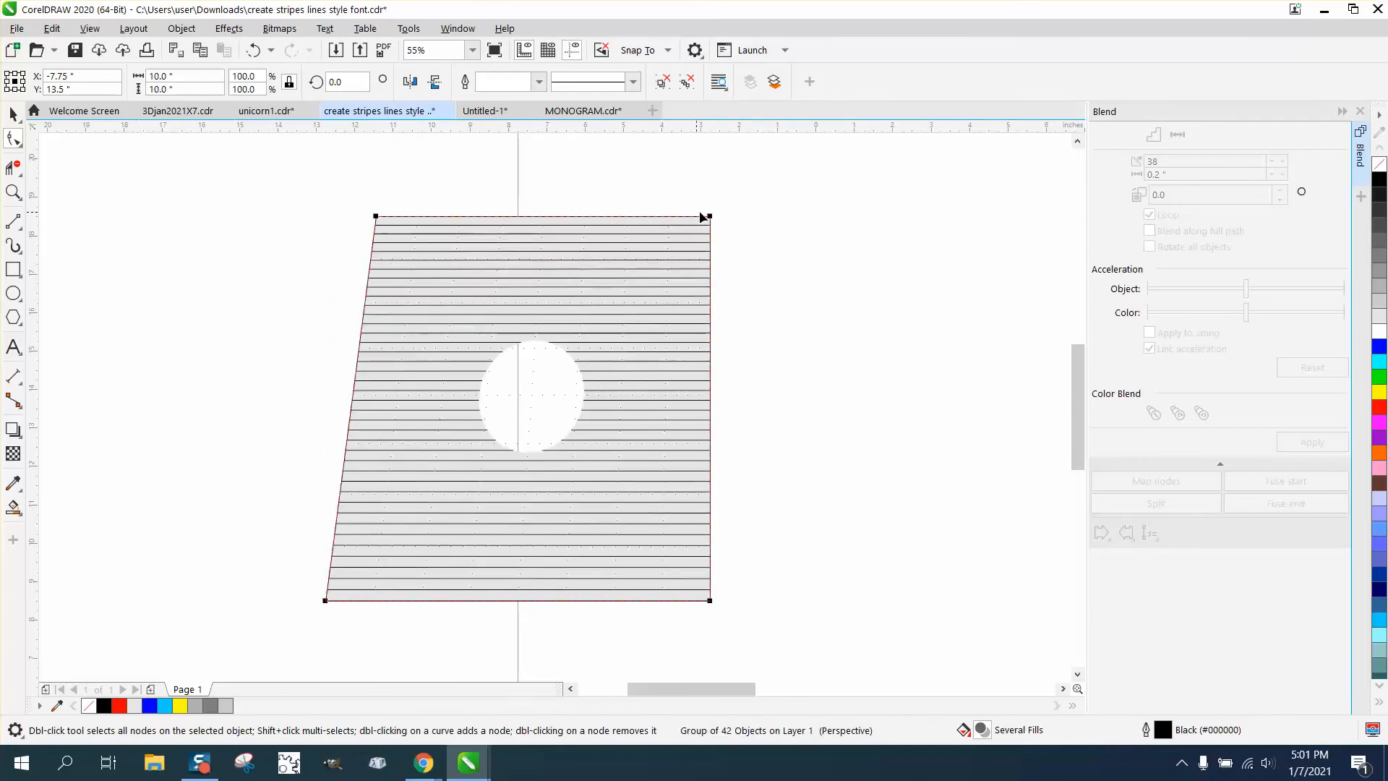
pyautogui.moveTo(710, 217); pyautogui.dragTo(660, 216)
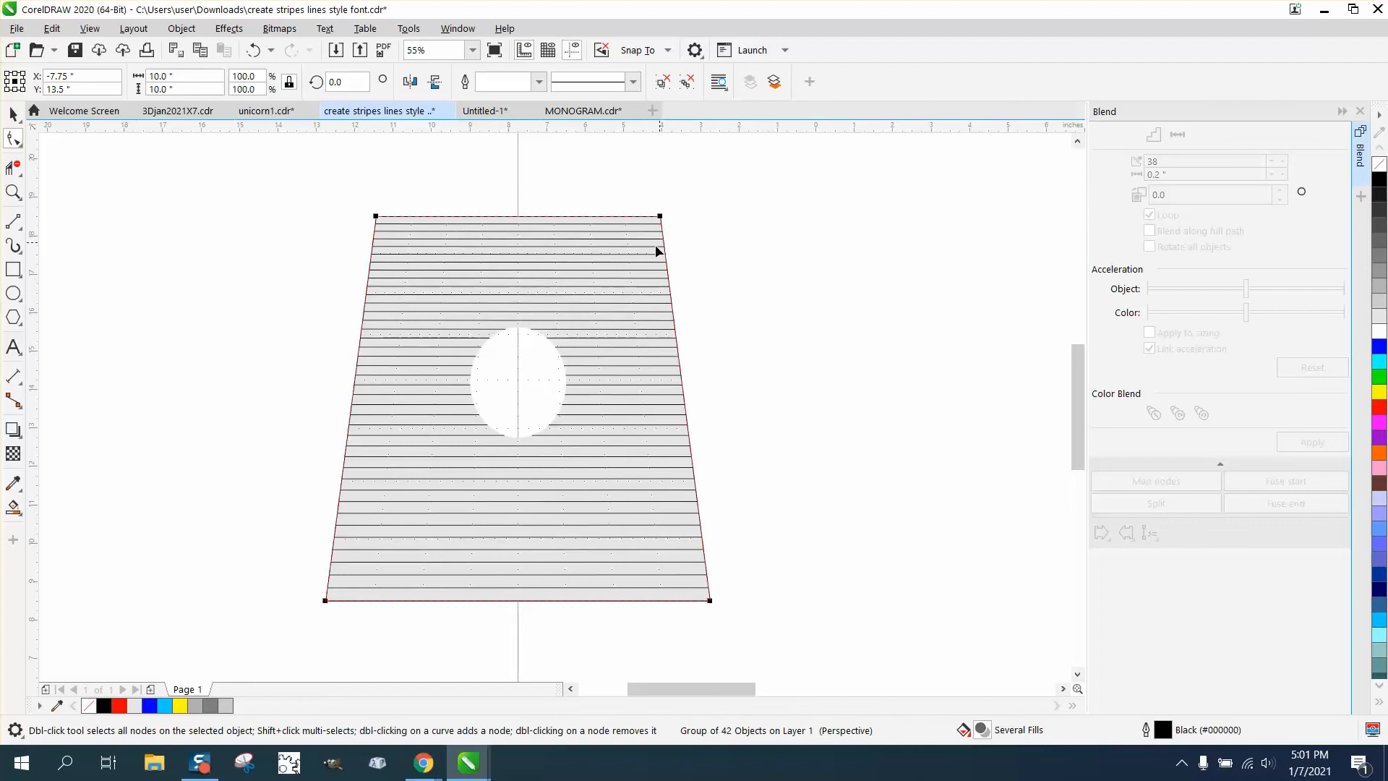
pyautogui.moveTo(376, 215); pyautogui.dragTo(389, 215)
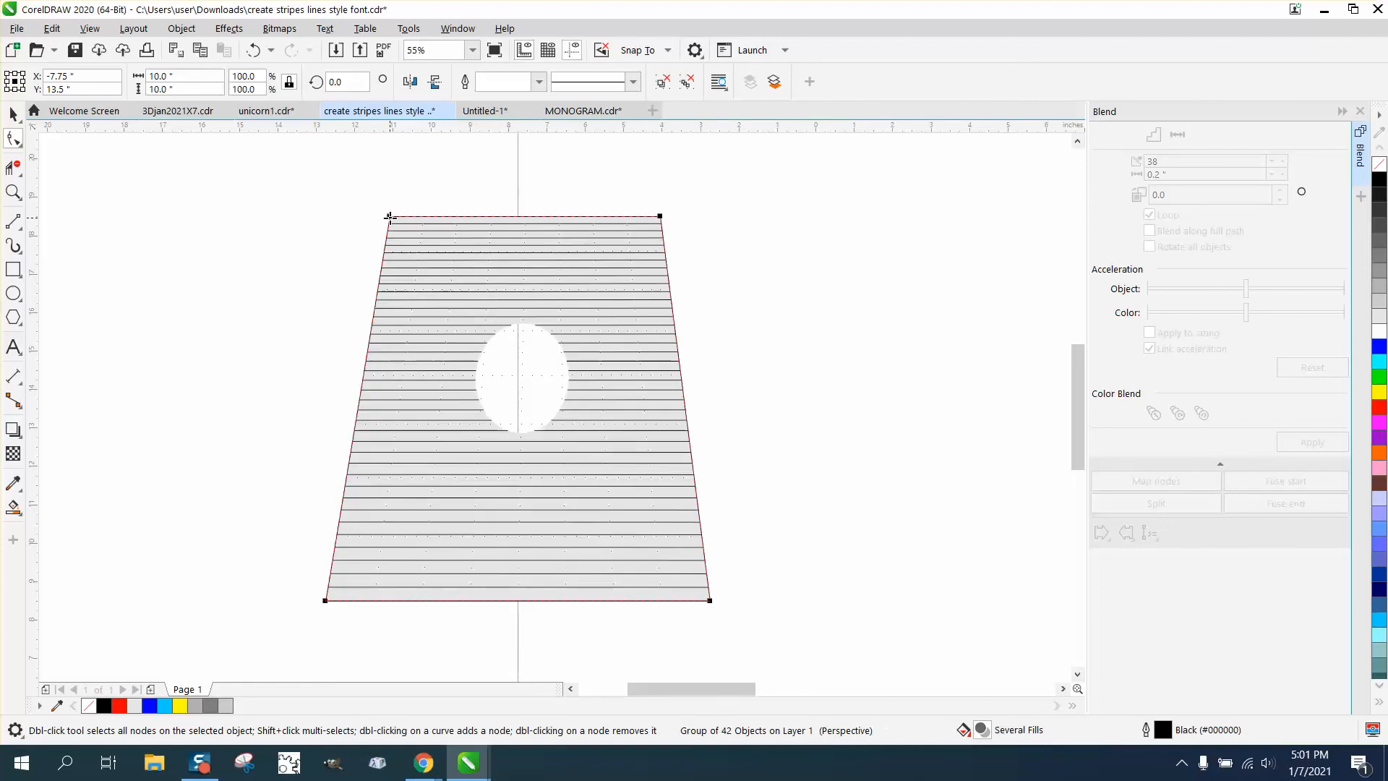
# Step: Smart Fill the oval opening of the perspective group with light grey and move the fill 10 inches to the right
pyautogui.scroll(-2, 405, 270)
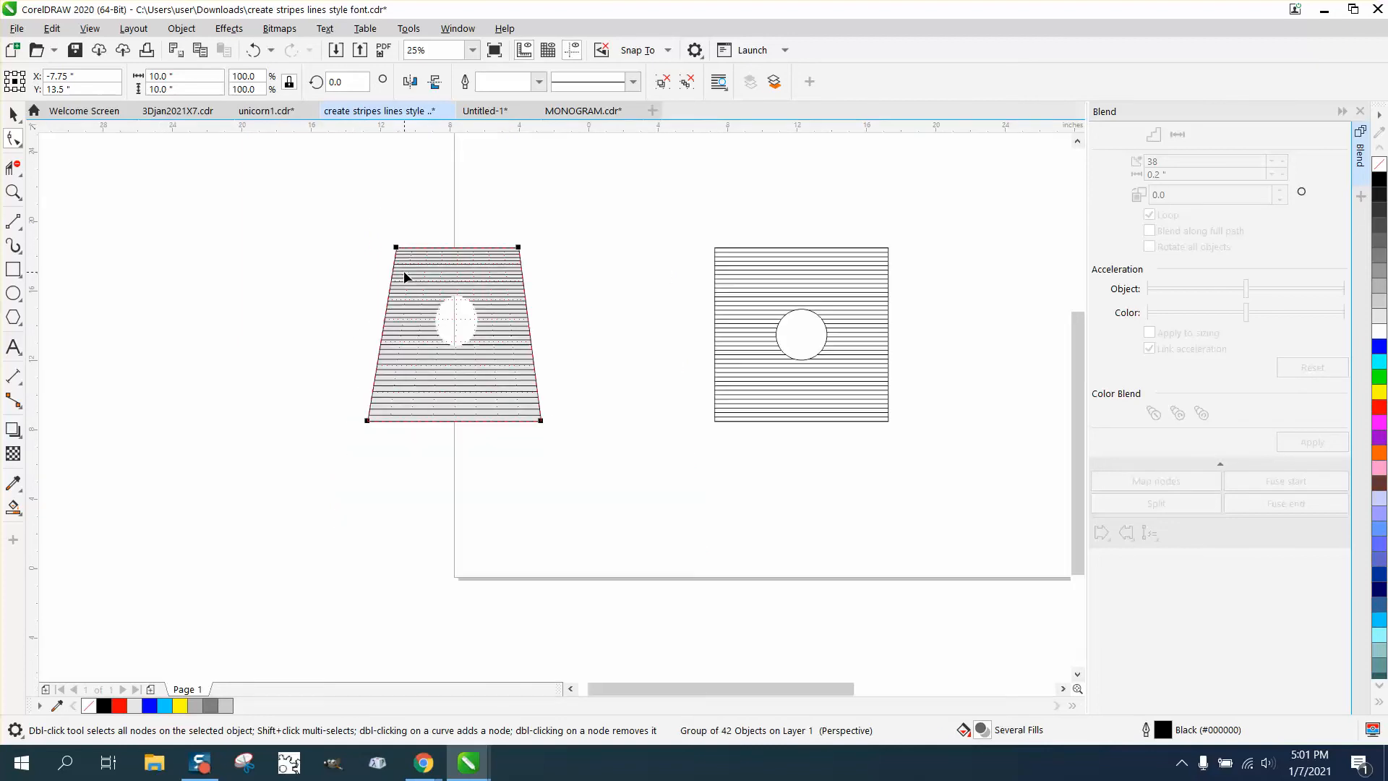
pyautogui.scroll(-2, 179, 247)
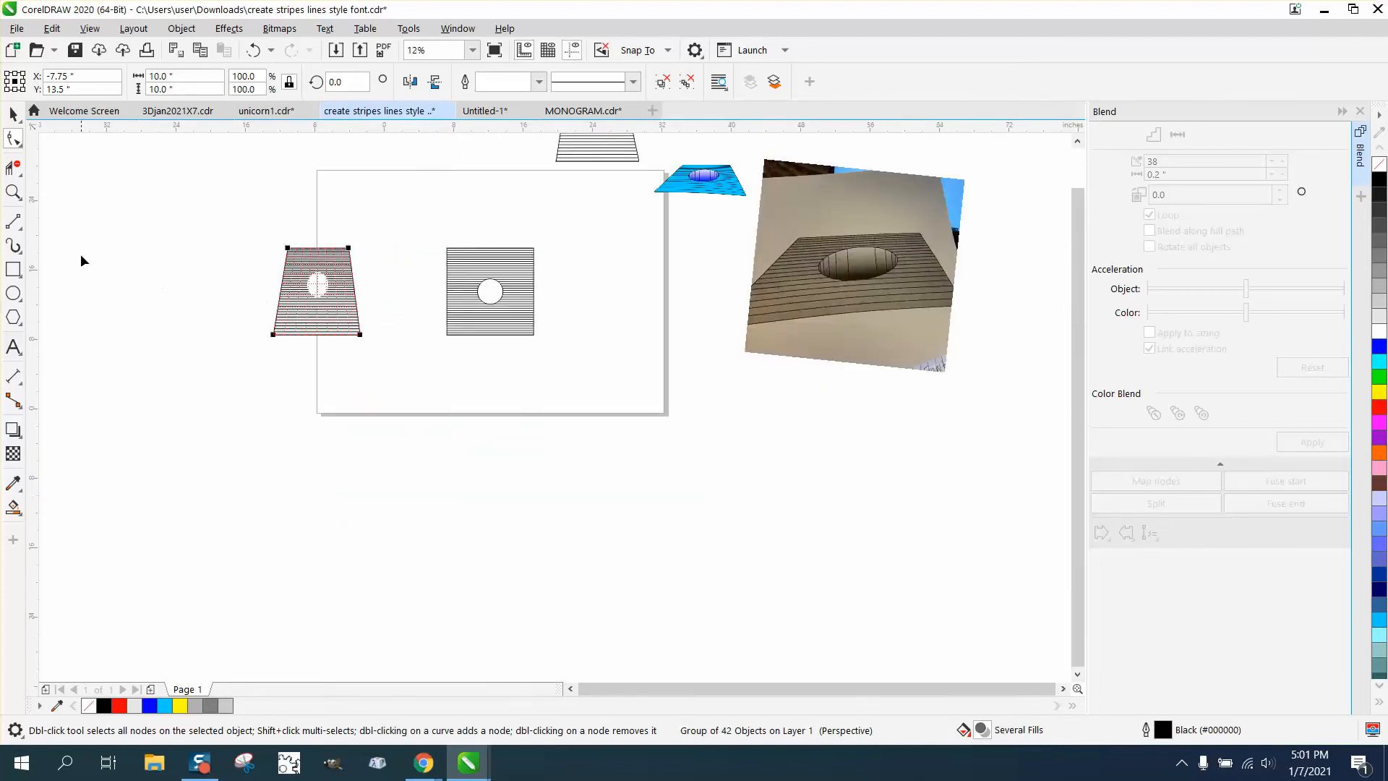
pyautogui.click(12, 193)
pyautogui.moveTo(238, 263); pyautogui.dragTo(434, 340)
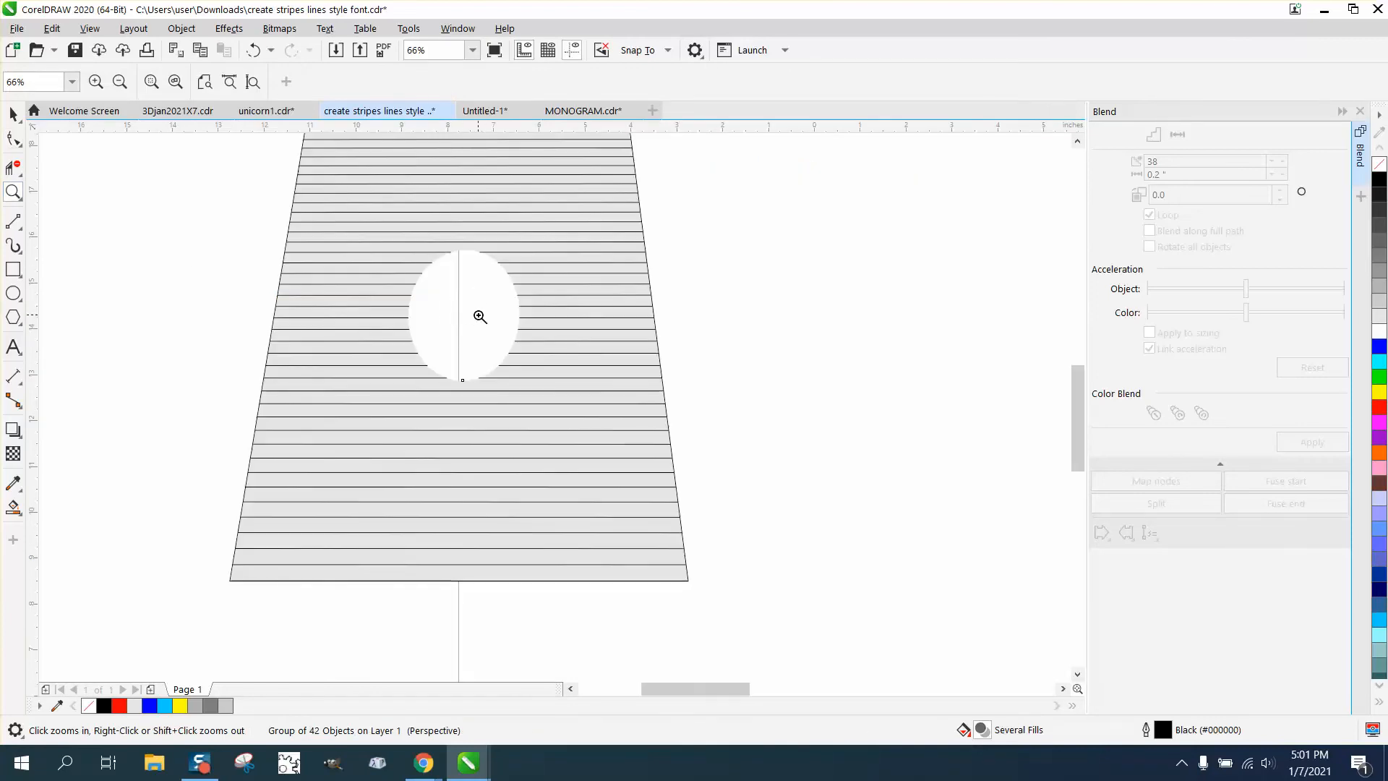
pyautogui.click(14, 508)
pyautogui.click(482, 322)
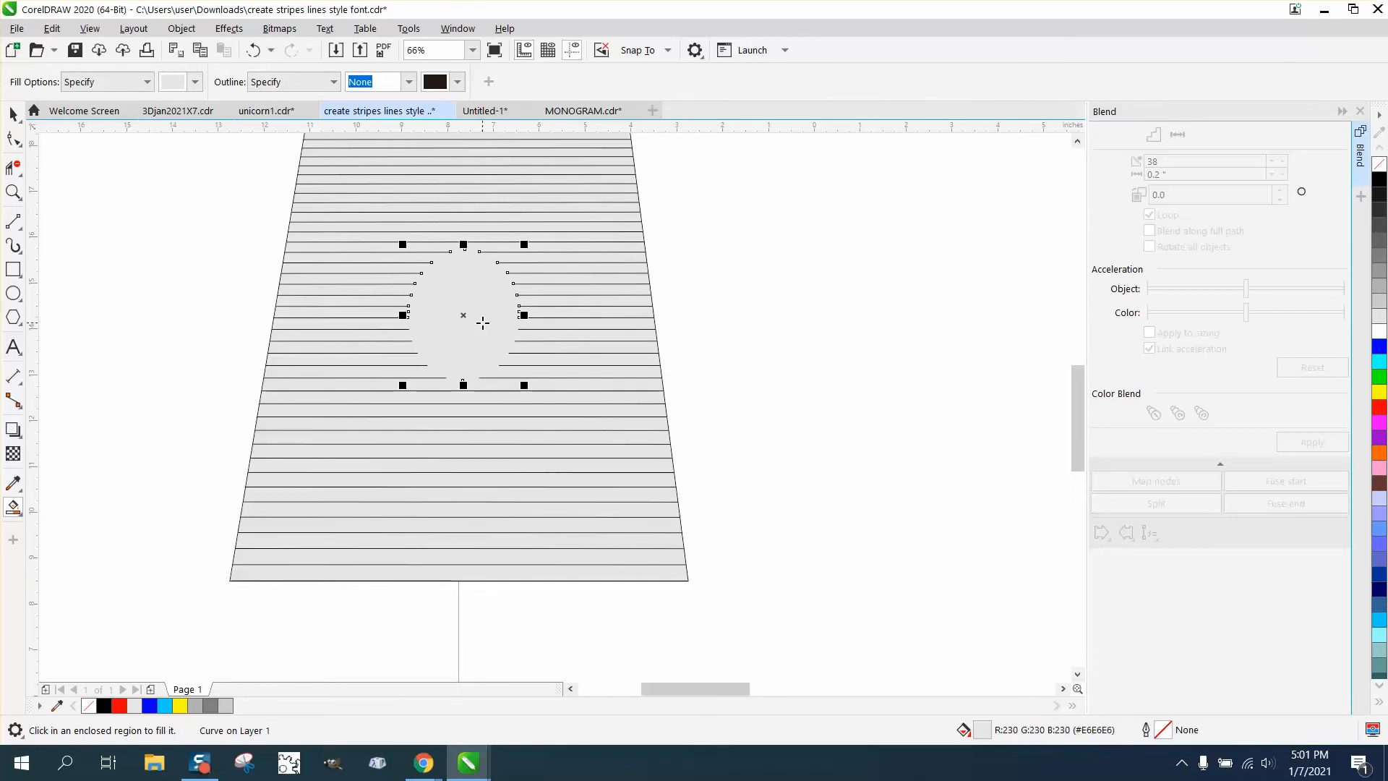
pyautogui.hotkey('shift', 'Right')
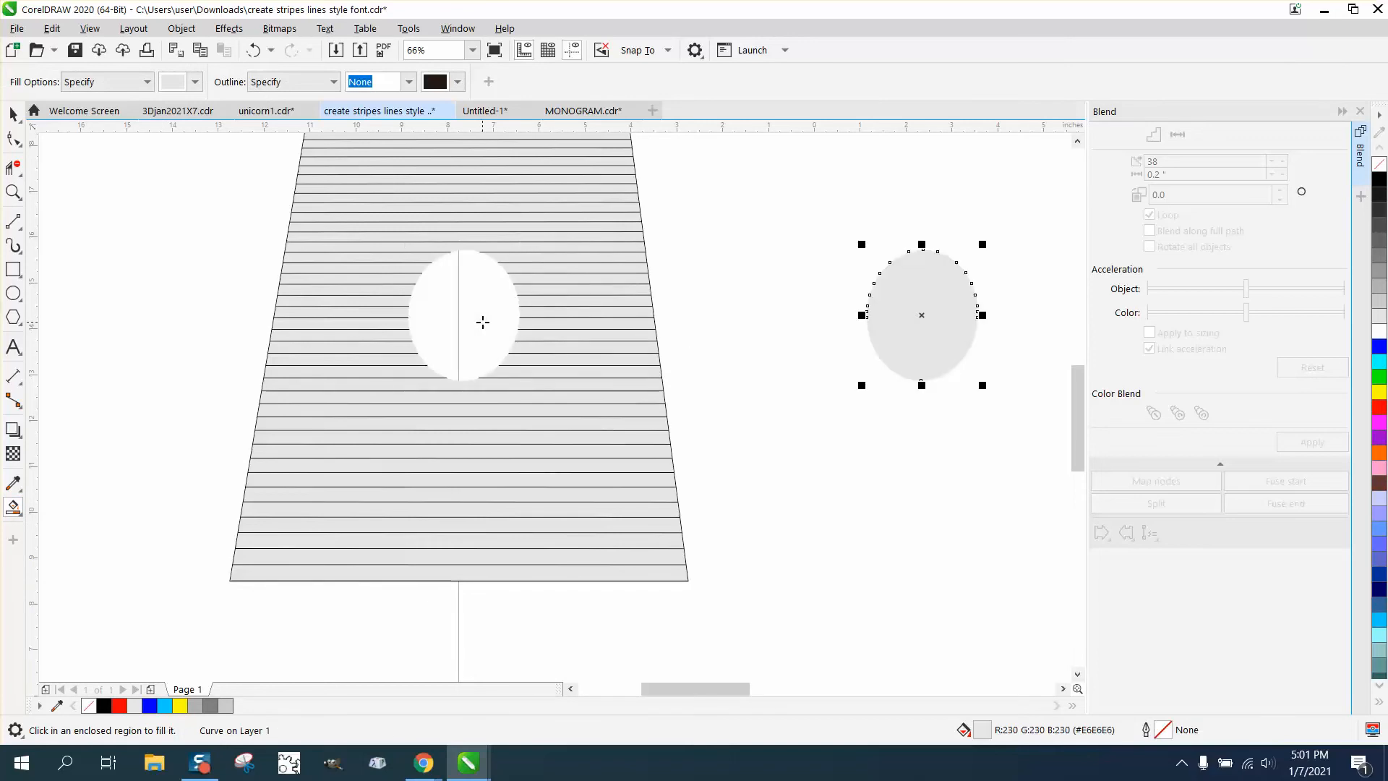
# Step: Select the perspective group and the grey oval together and move them 20 inches to the left
pyautogui.scroll(-2, 501, 352)
pyautogui.click(13, 114)
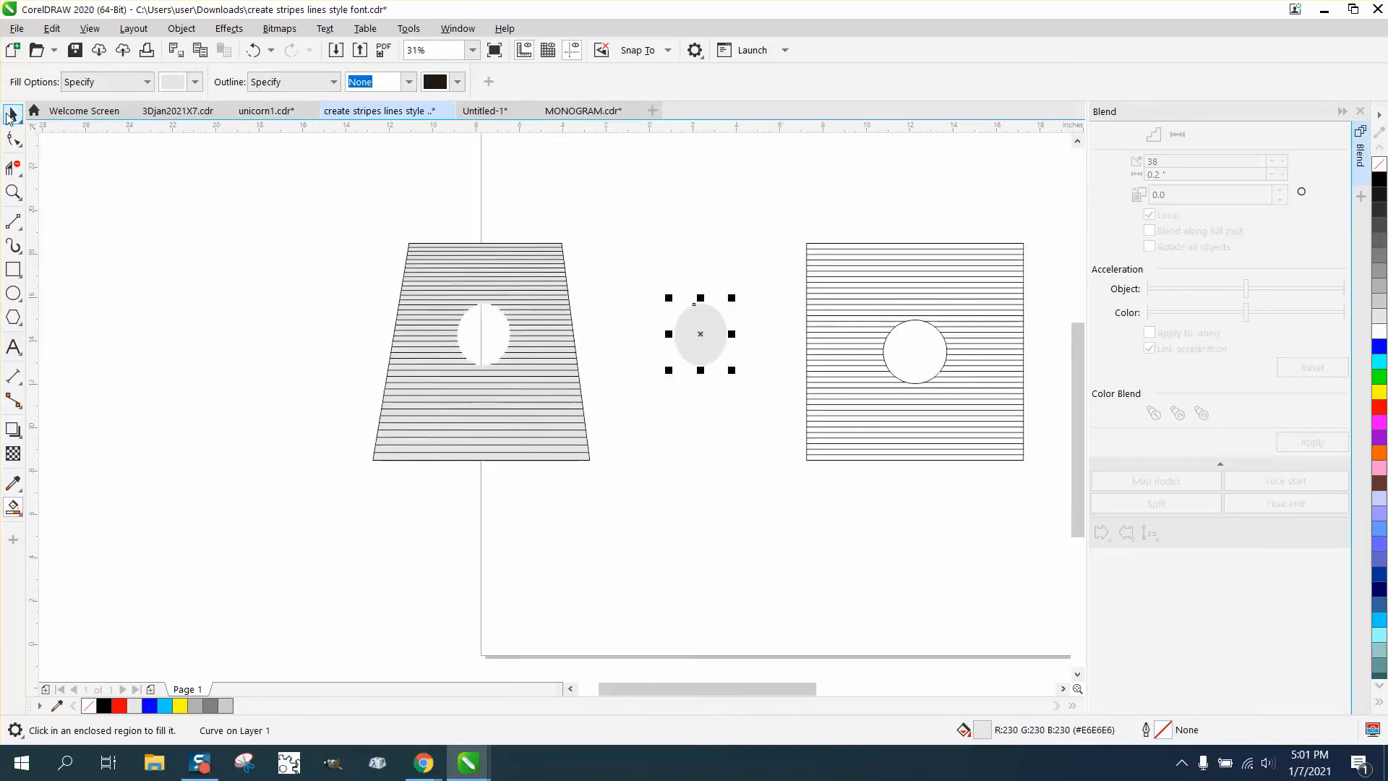
pyautogui.moveTo(376, 282); pyautogui.dragTo(775, 483)
pyautogui.hotkey('shift', 'Left')
pyautogui.hotkey('shift', 'Left')
pyautogui.scroll(-1, 775, 483)
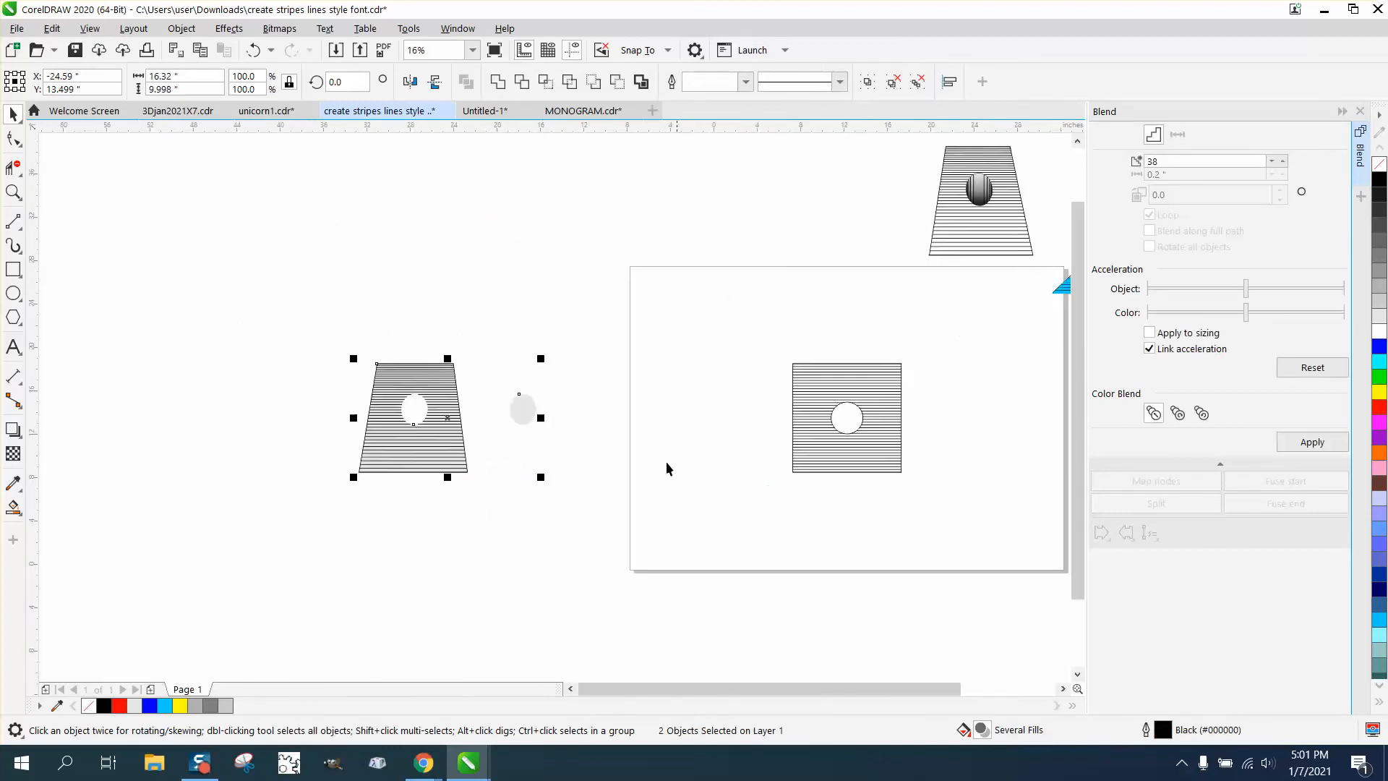
# Step: Select only the grey oval and move it 10 inches down
pyautogui.click(13, 192)
pyautogui.moveTo(326, 323); pyautogui.dragTo(587, 499)
pyautogui.moveTo(251, 302); pyautogui.dragTo(635, 441)
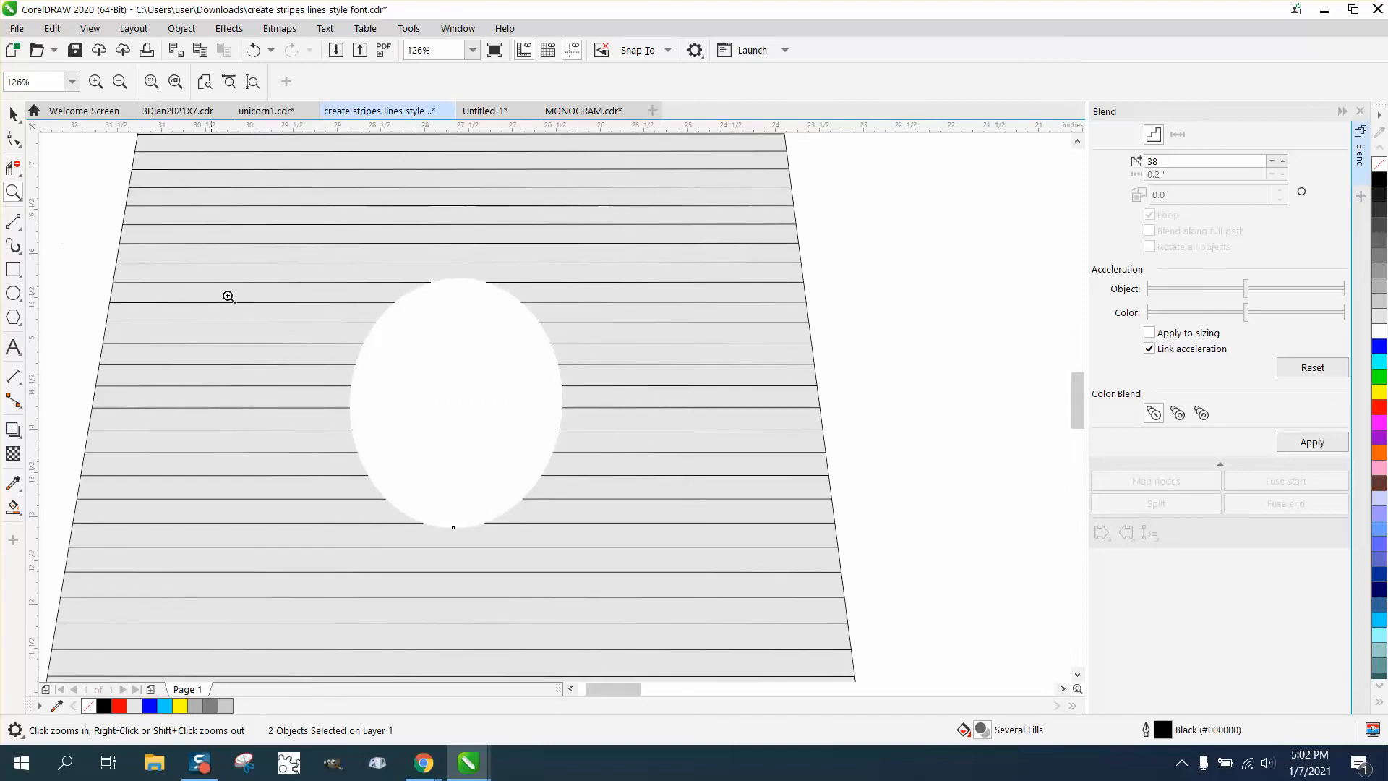
pyautogui.click(13, 114)
pyautogui.scroll(-2, 309, 306)
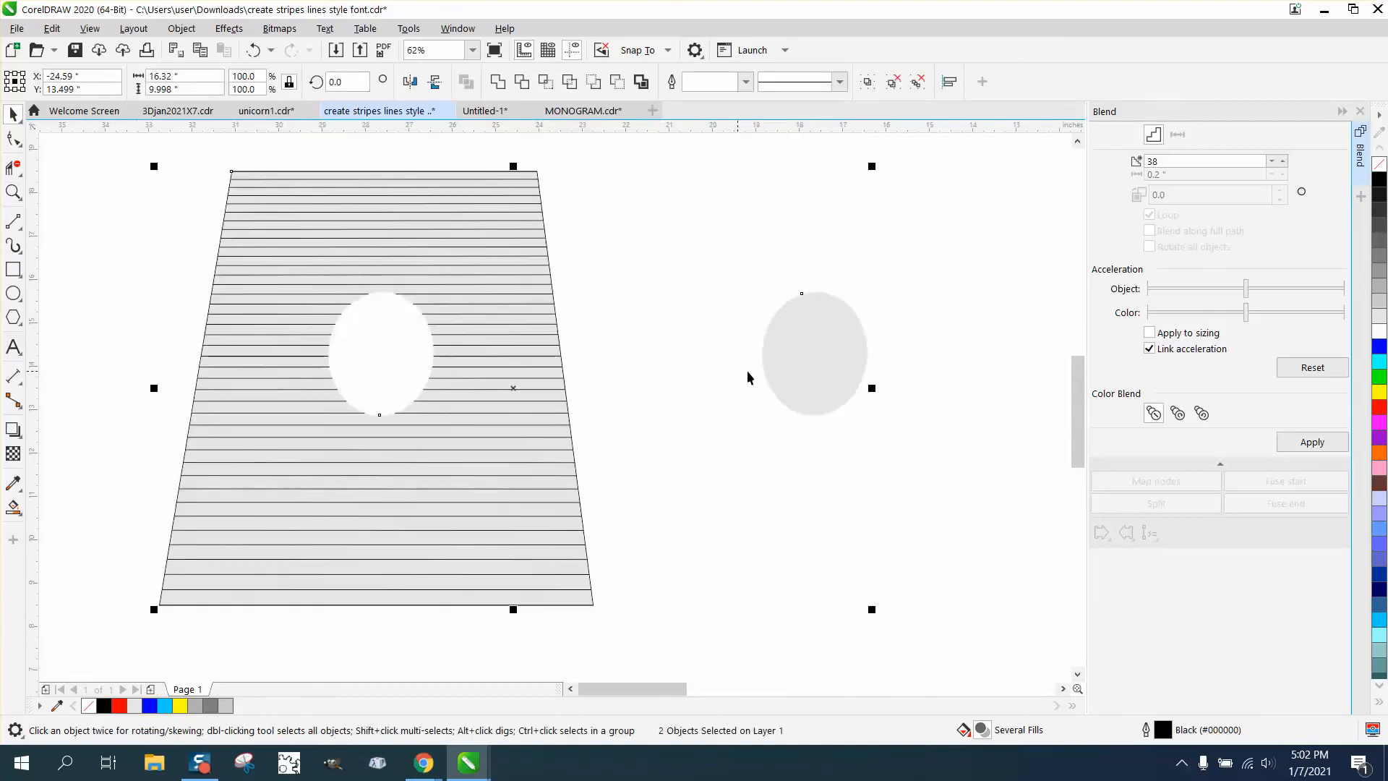
pyautogui.click(868, 344)
pyautogui.click(855, 344)
pyautogui.click(894, 329)
pyautogui.click(855, 344)
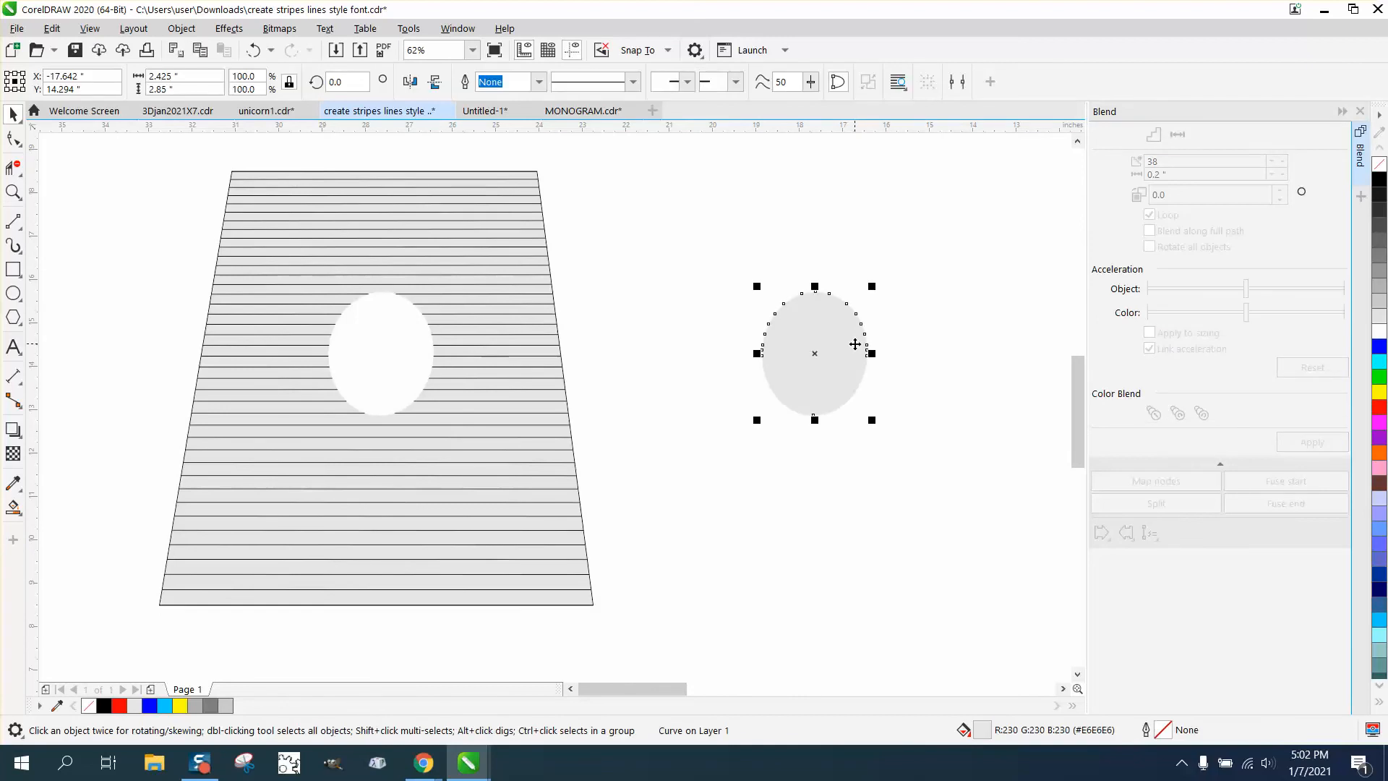
pyautogui.press('Down')
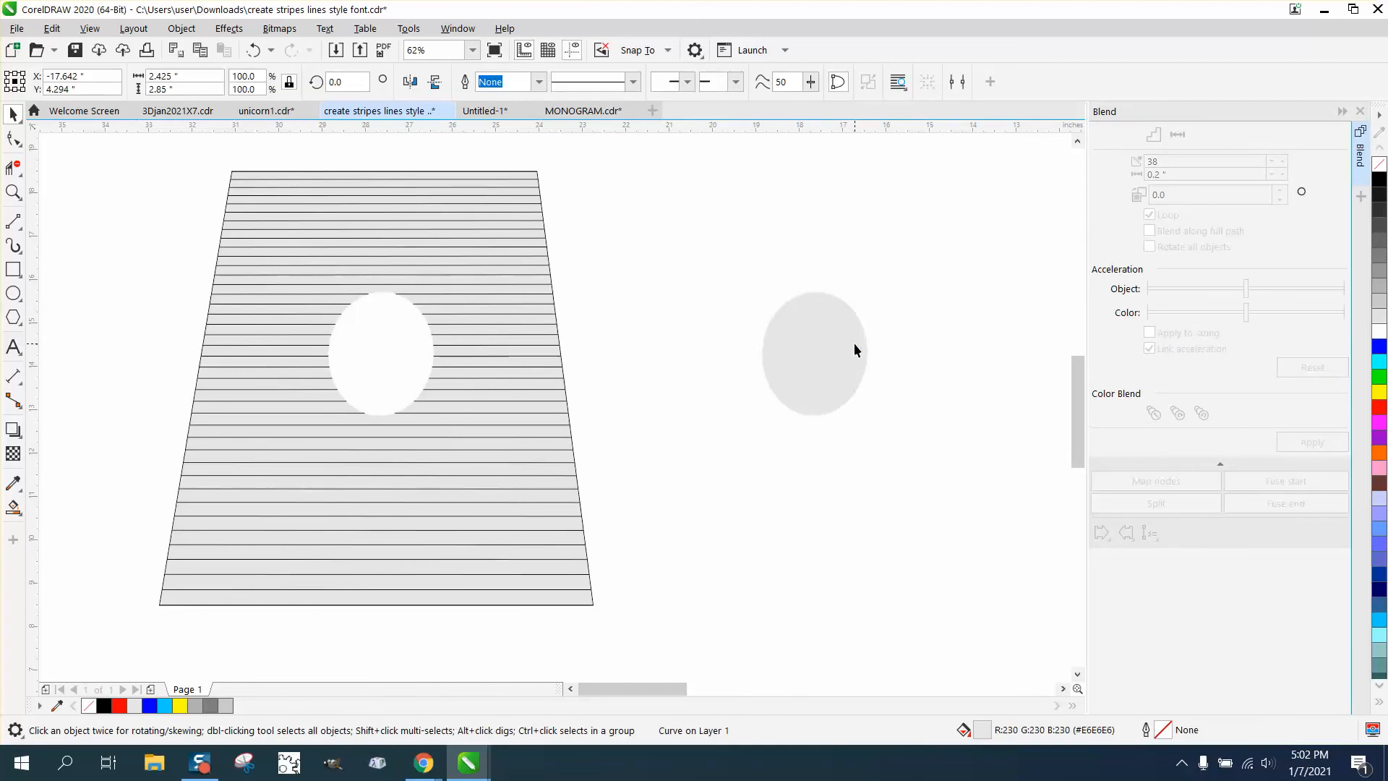
# Step: Remove the selected oval's fill, give it a black outline, and move it 10 inches up and 10 inches left onto the striped group's opening
pyautogui.click(1380, 164)
pyautogui.rightClick(1379, 181)
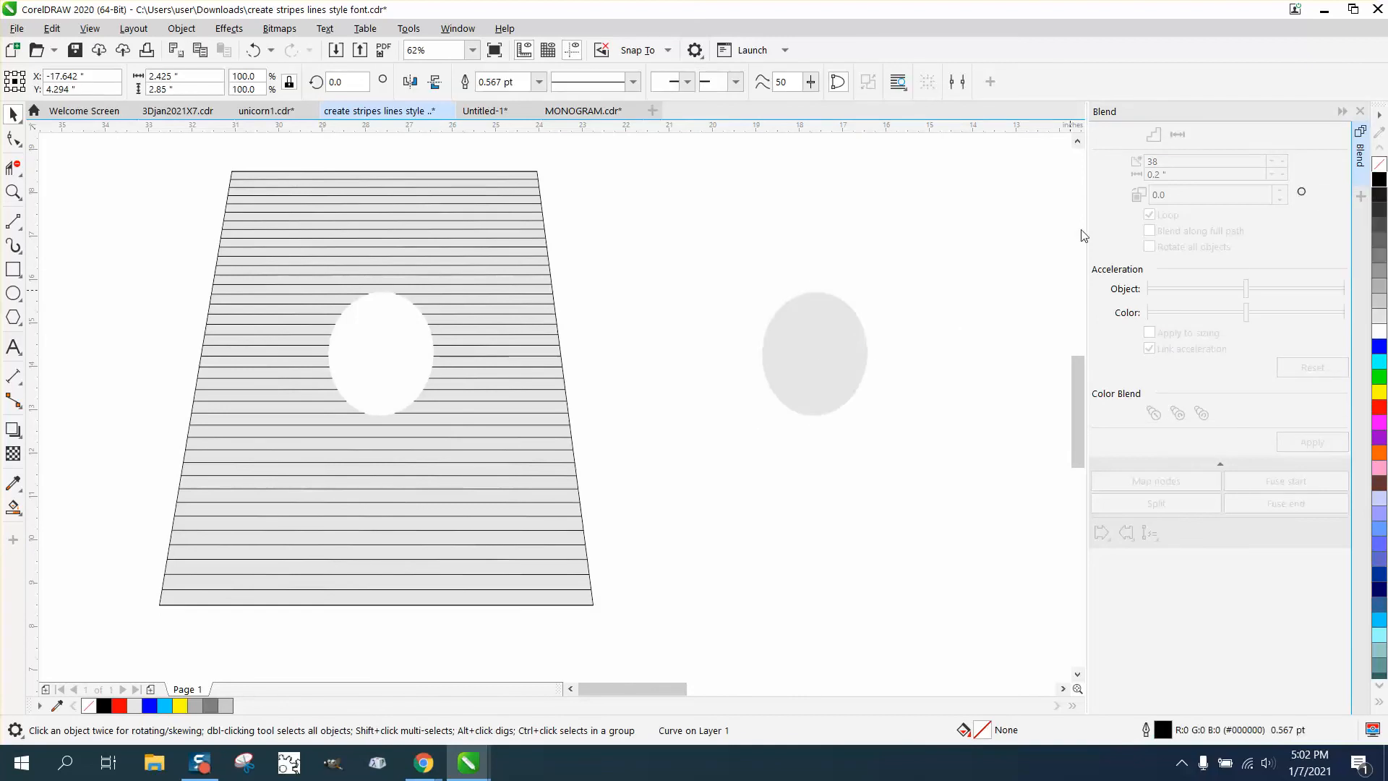
pyautogui.scroll(-1, 1052, 268)
pyautogui.press('Up')
pyautogui.press('Left')
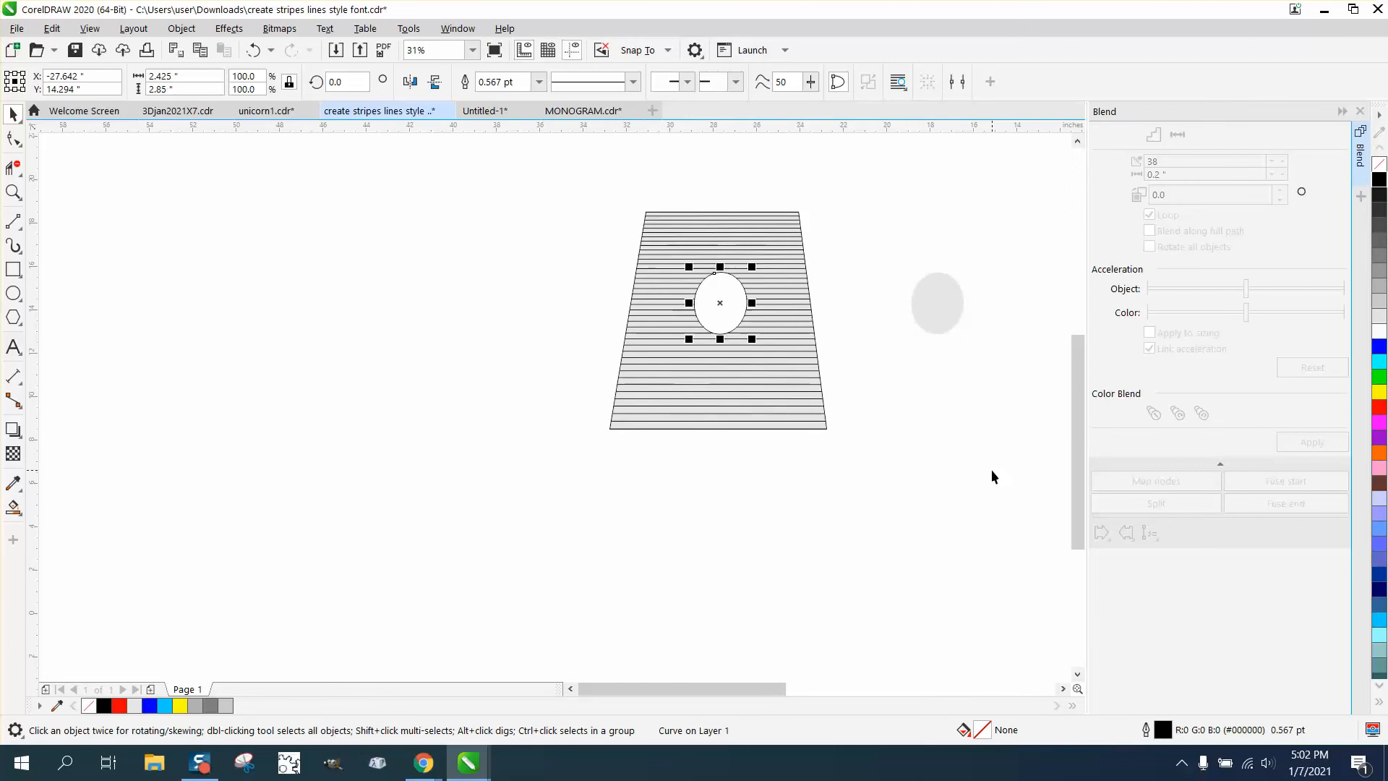
# Step: Draw two vertical 2-point lines across the oval, about 2.83 and 2.86 inches long, starting where the uppermost cut stripe meets its outline
pyautogui.click(13, 192)
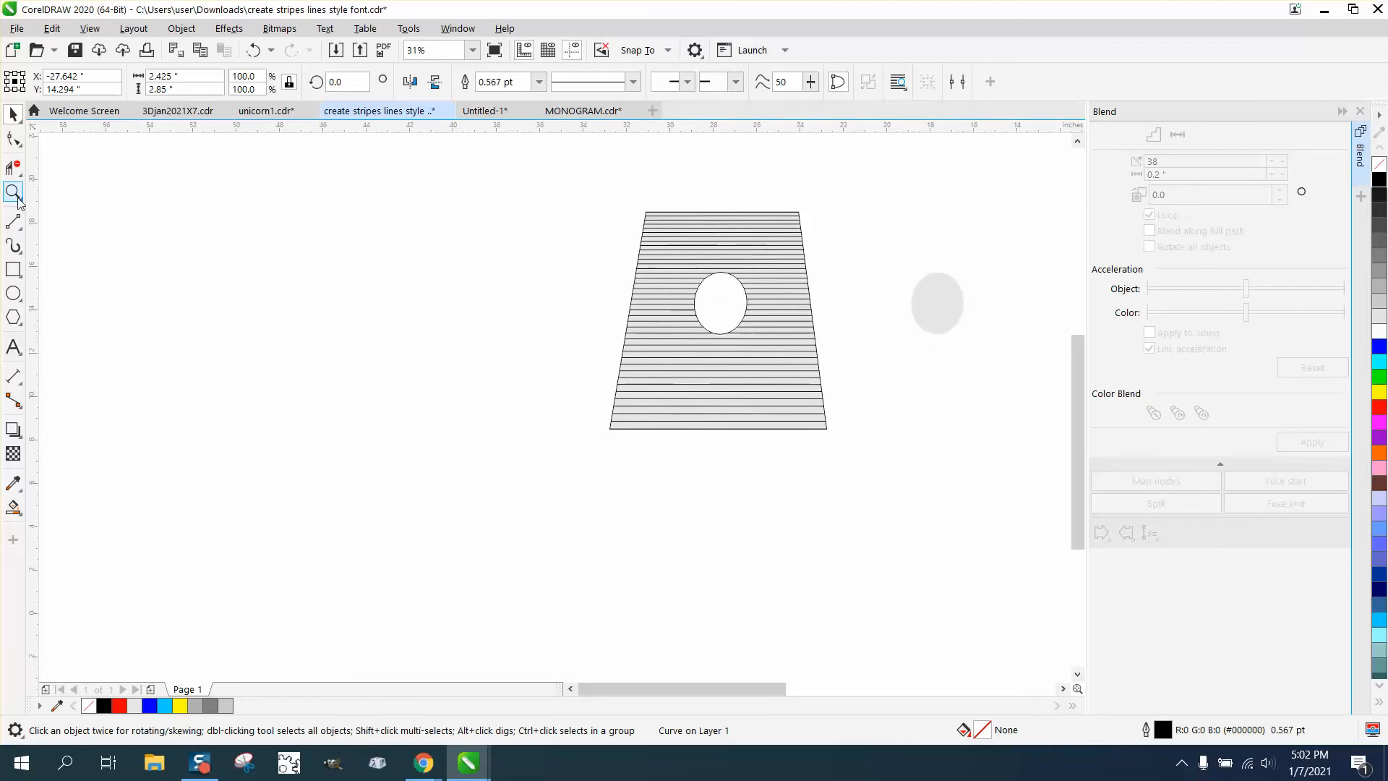
pyautogui.moveTo(627, 238); pyautogui.dragTo(831, 350)
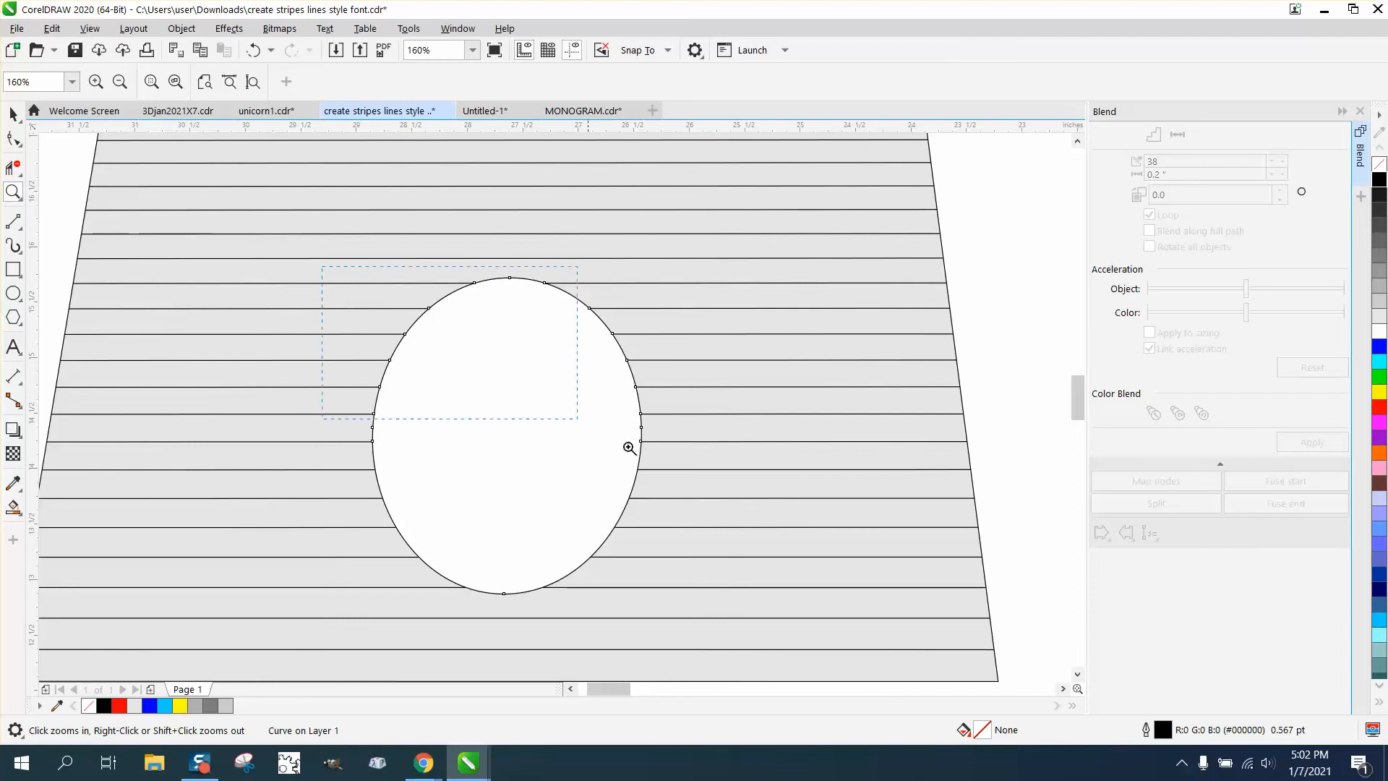
pyautogui.moveTo(629, 449); pyautogui.dragTo(774, 516)
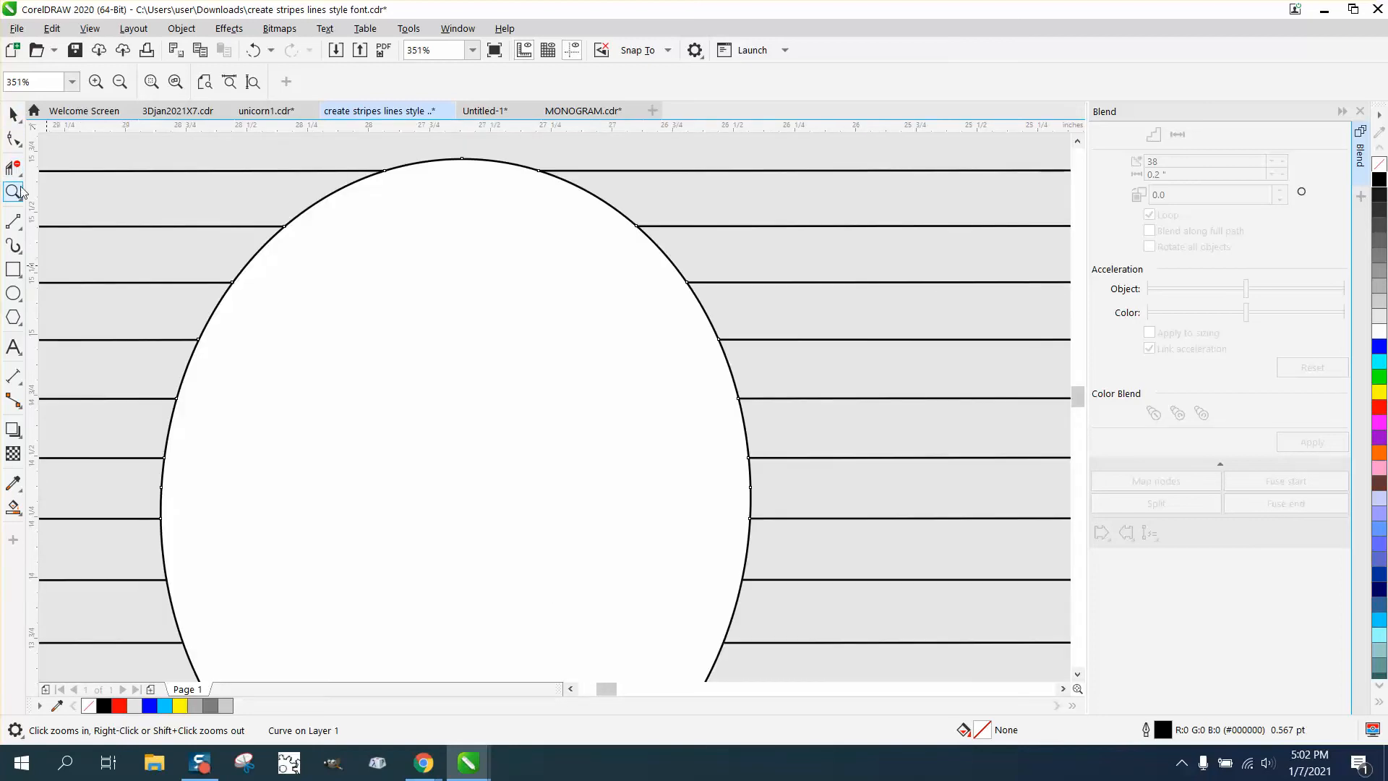
pyautogui.scroll(-1, 70, 192)
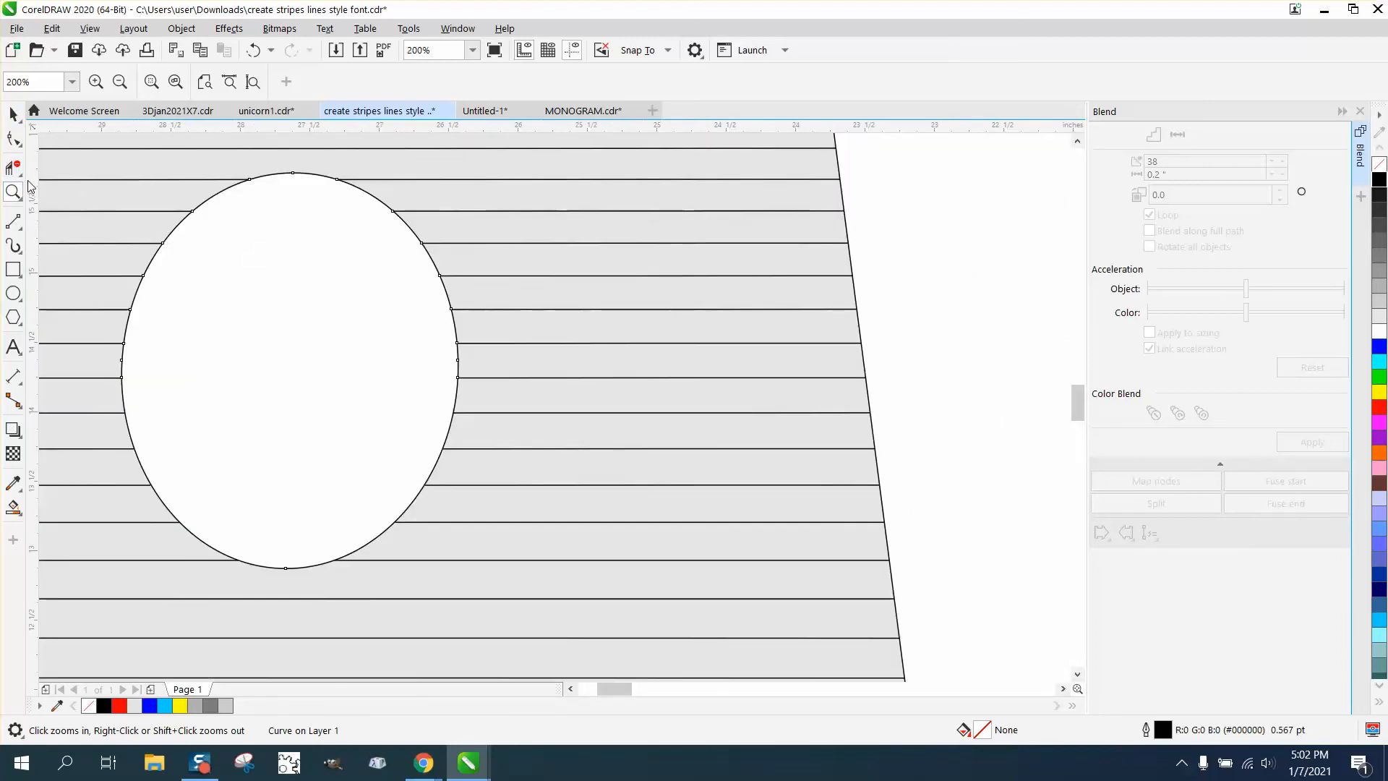
pyautogui.click(16, 224)
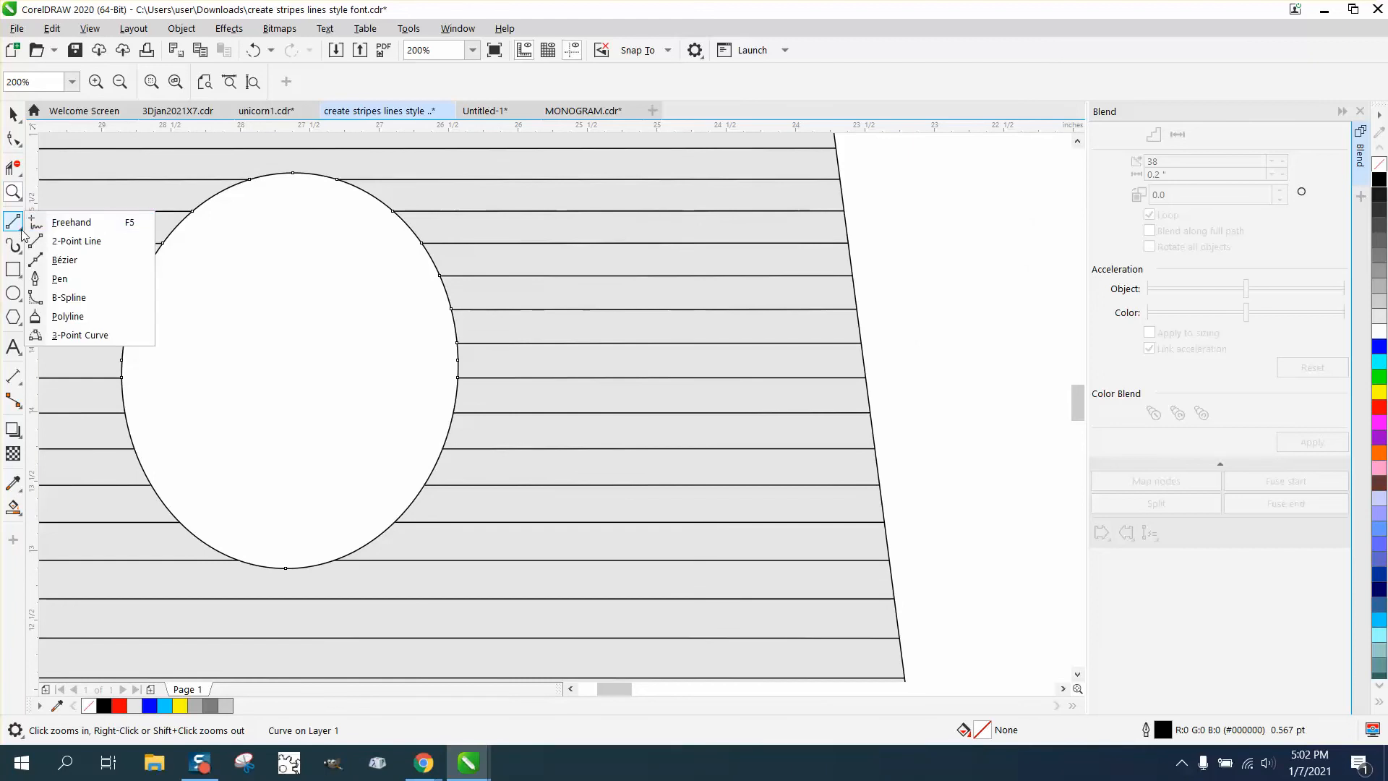
pyautogui.click(67, 241)
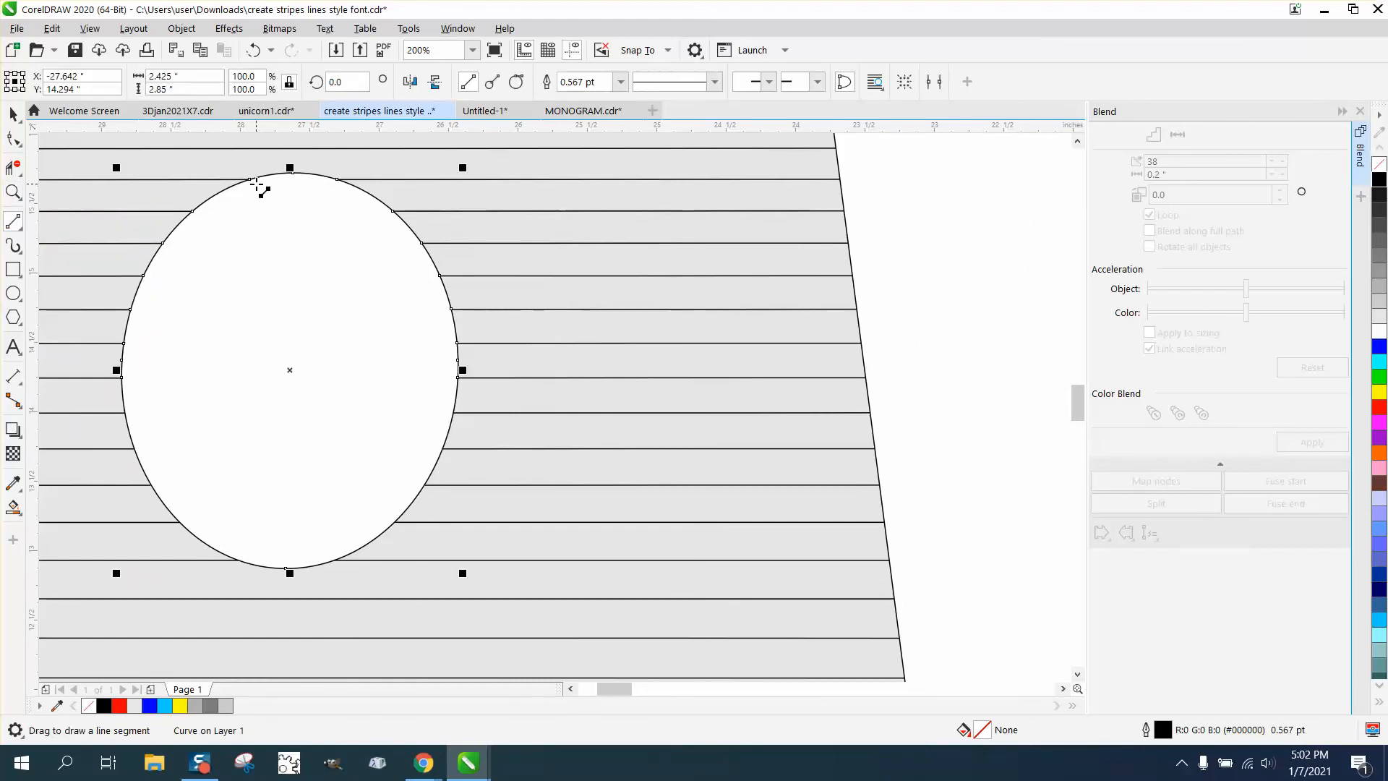
pyautogui.moveTo(250, 180); pyautogui.dragTo(250, 567)
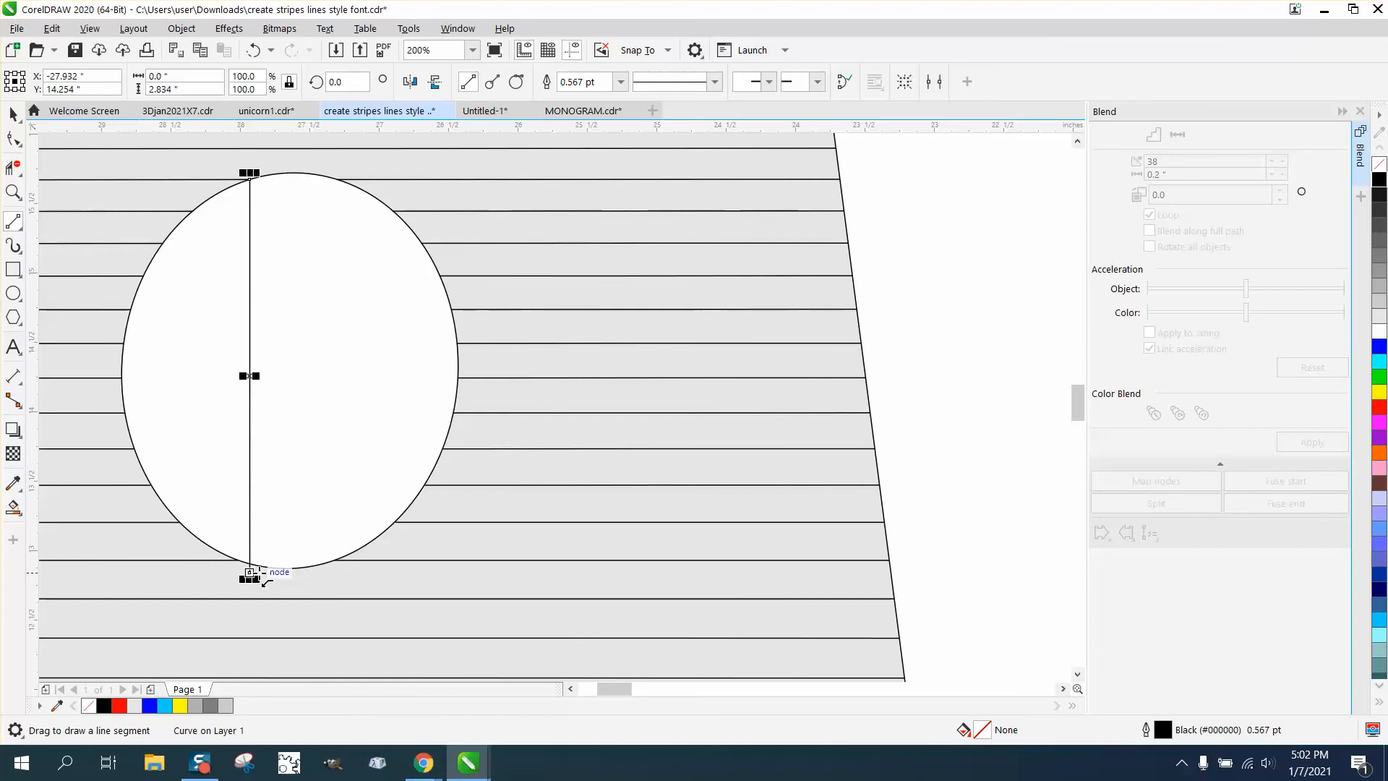
pyautogui.moveTo(337, 179); pyautogui.dragTo(342, 557)
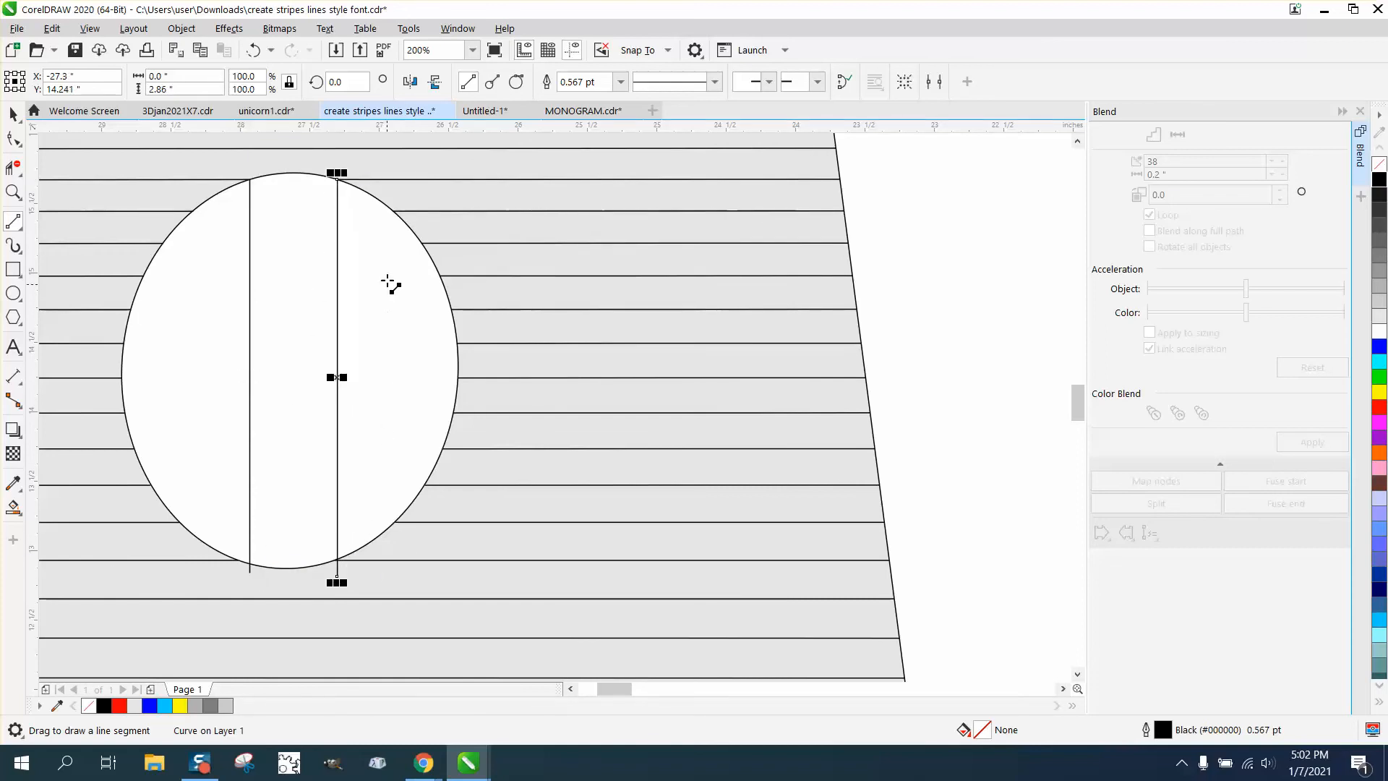
# Step: Draw three vertical lines in the oval's right part from successive stripe ends, about 2.43, 2.01 and 1.51 inches long
pyautogui.moveTo(392, 210); pyautogui.dragTo(396, 553)
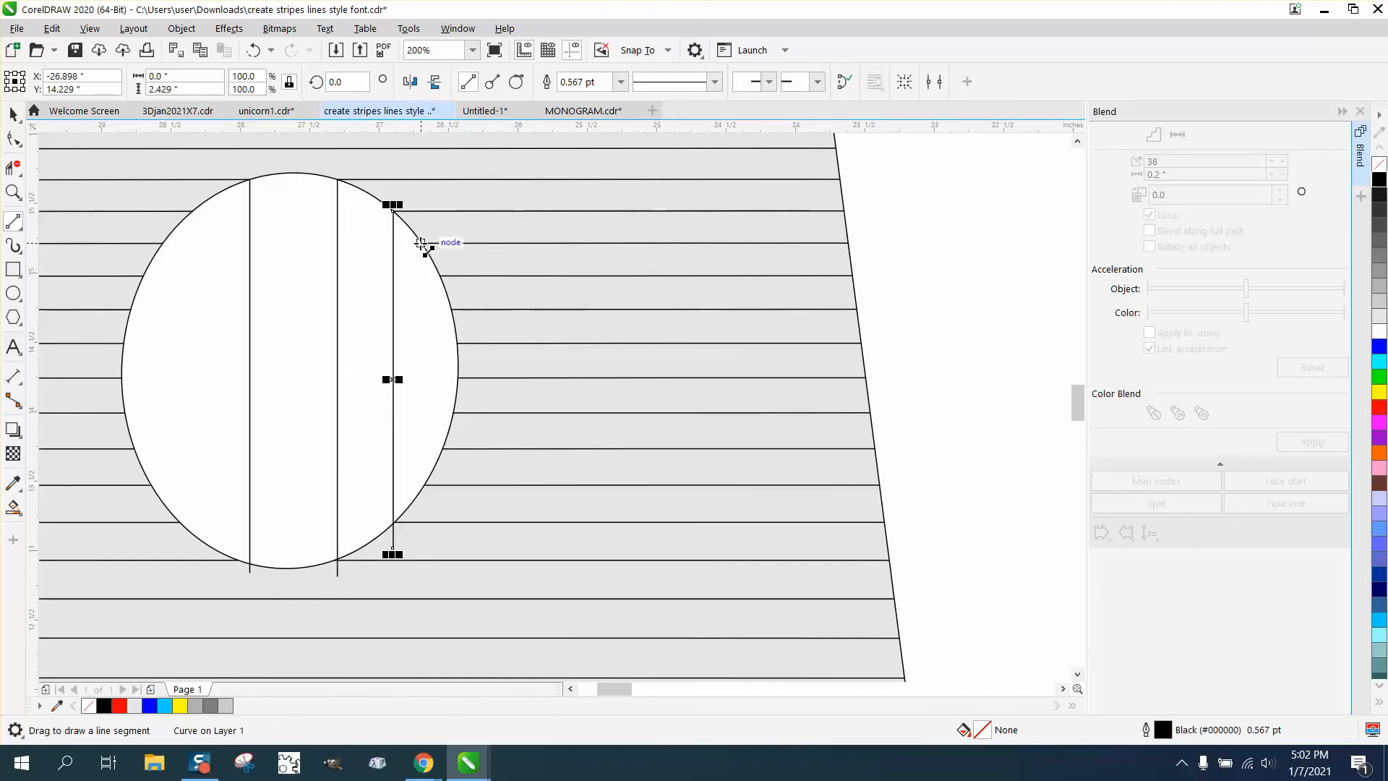
pyautogui.moveTo(423, 243); pyautogui.dragTo(423, 522)
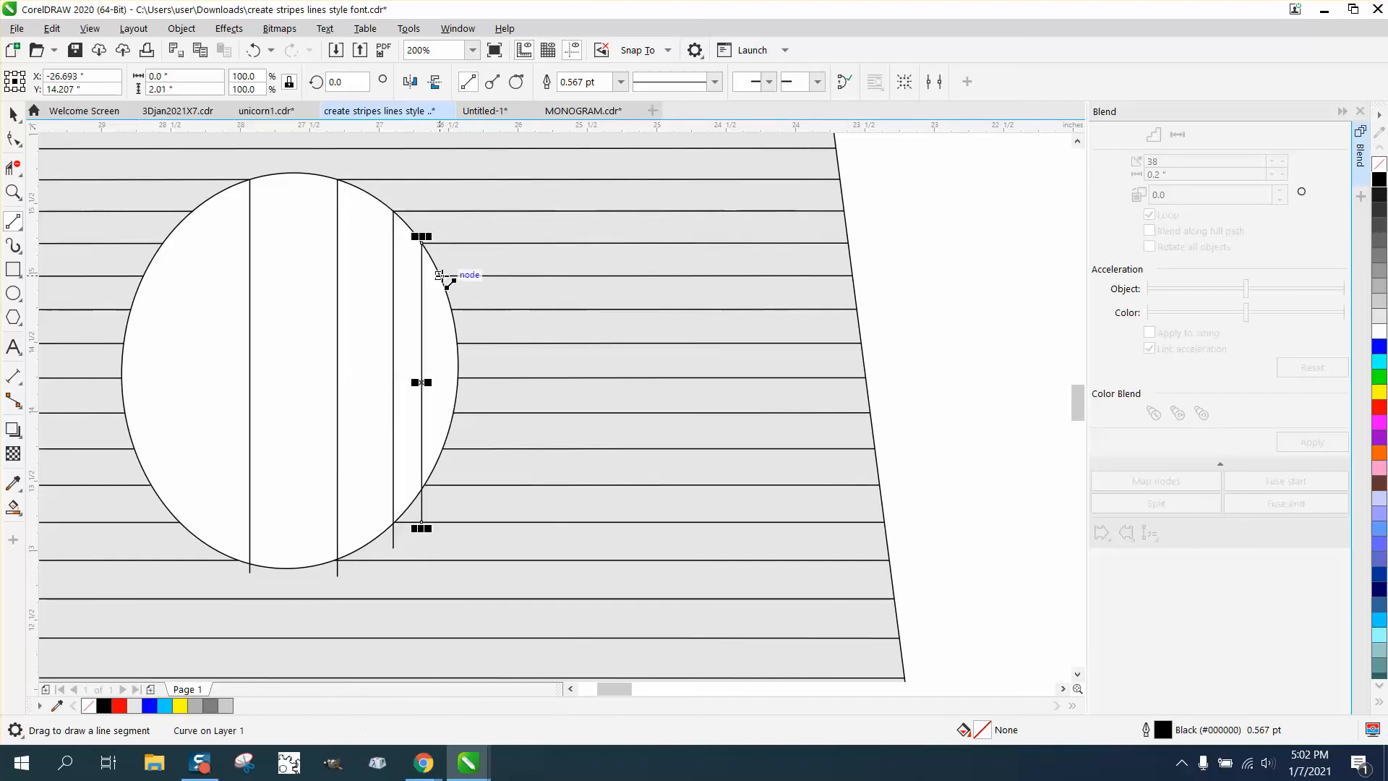
pyautogui.moveTo(441, 277); pyautogui.dragTo(441, 346)
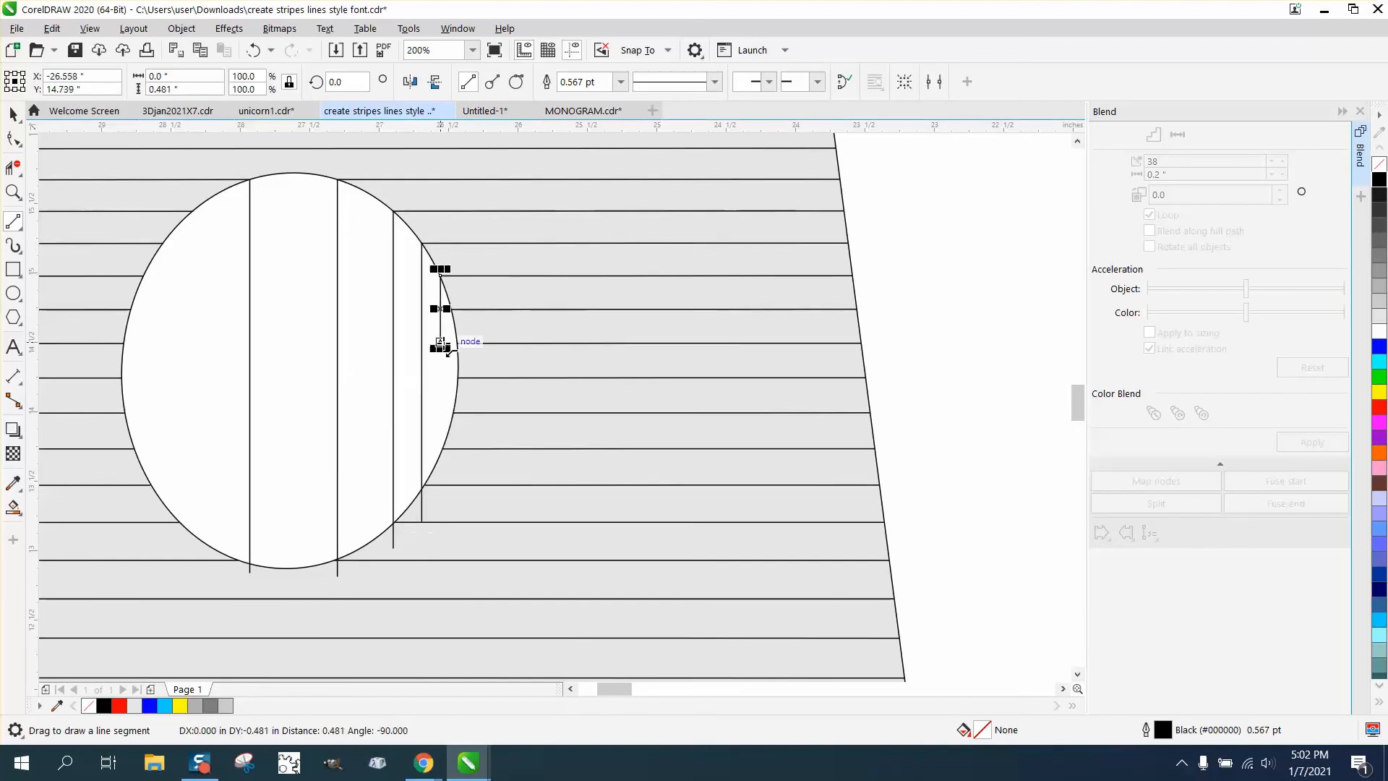
pyautogui.press('Delete')
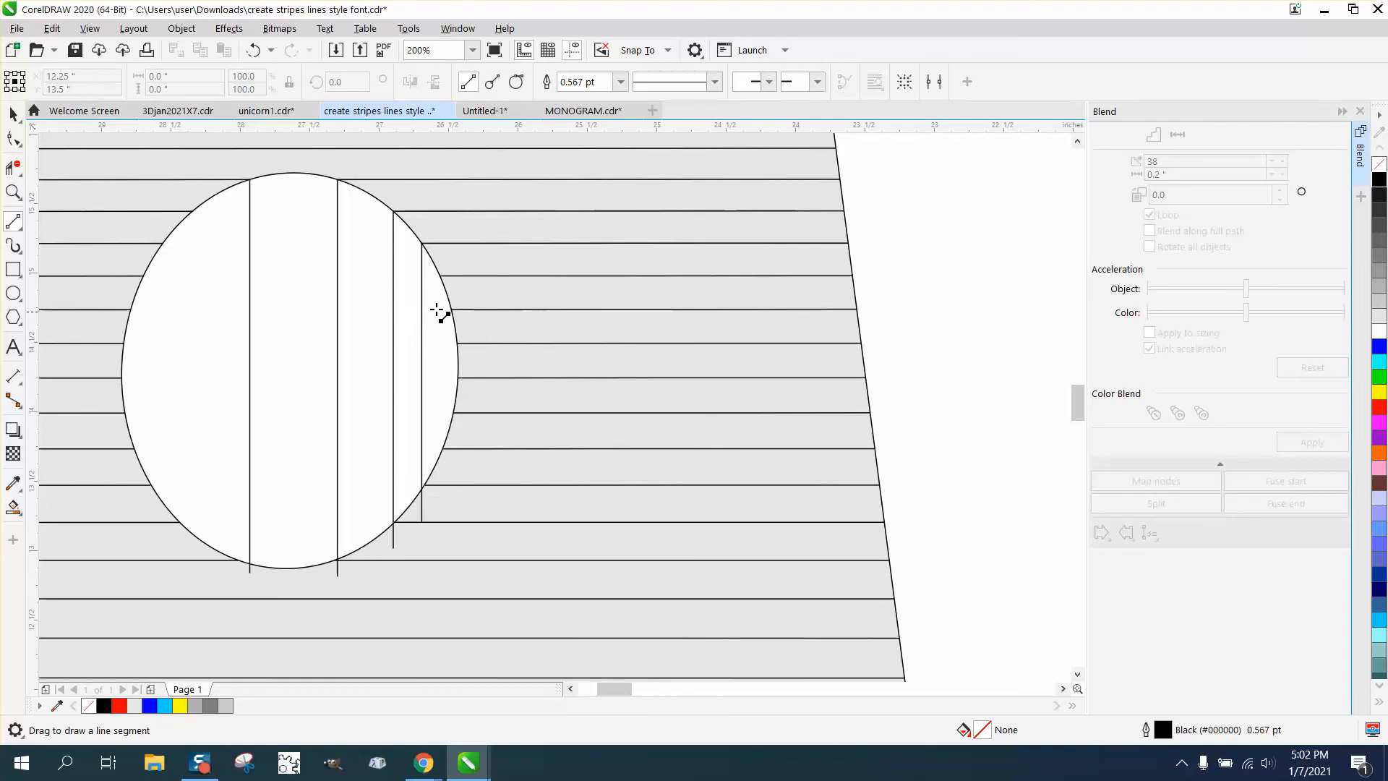
pyautogui.moveTo(443, 280); pyautogui.dragTo(450, 478)
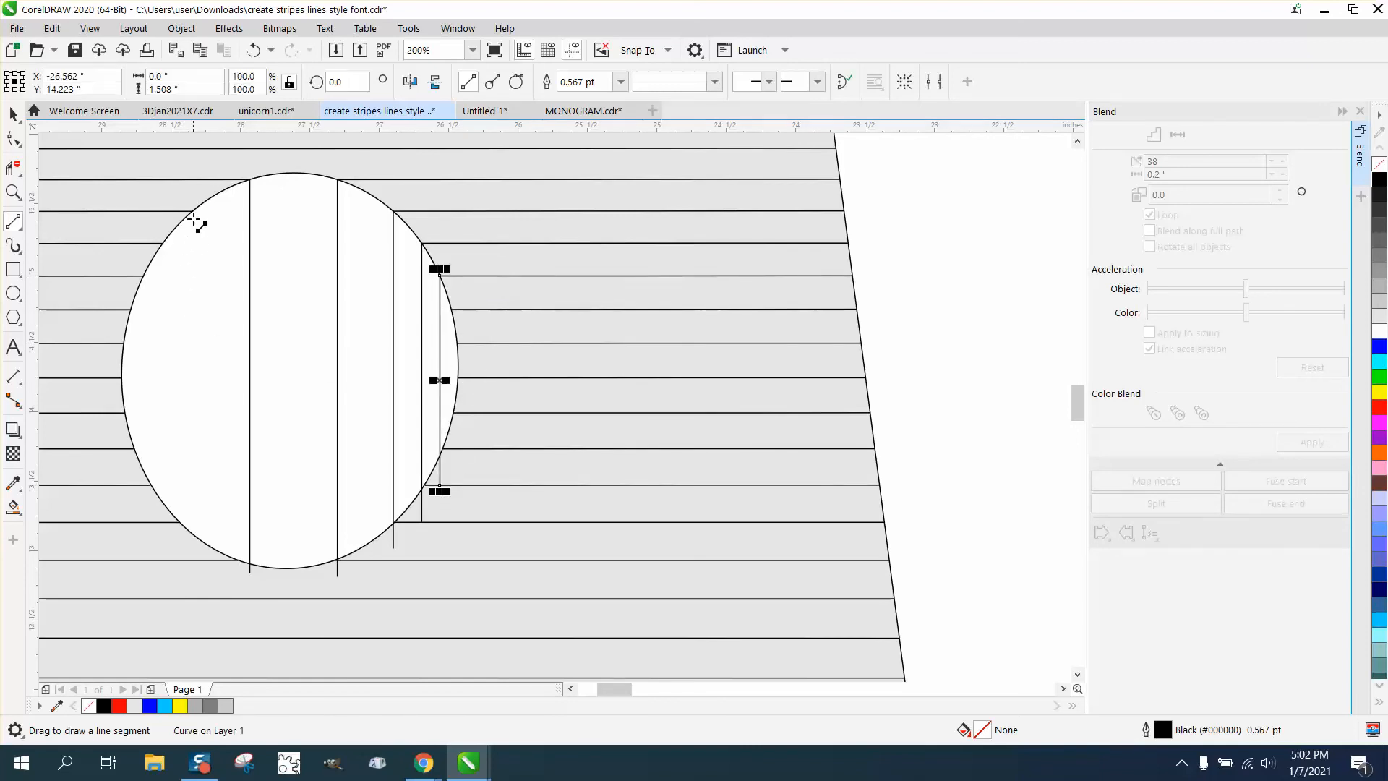
# Step: Draw four vertical lines from successive stripe ends in the oval's left part, plus one about 0.87 inches long near its right edge
pyautogui.moveTo(190, 213); pyautogui.dragTo(195, 543)
pyautogui.moveTo(163, 242); pyautogui.dragTo(165, 512)
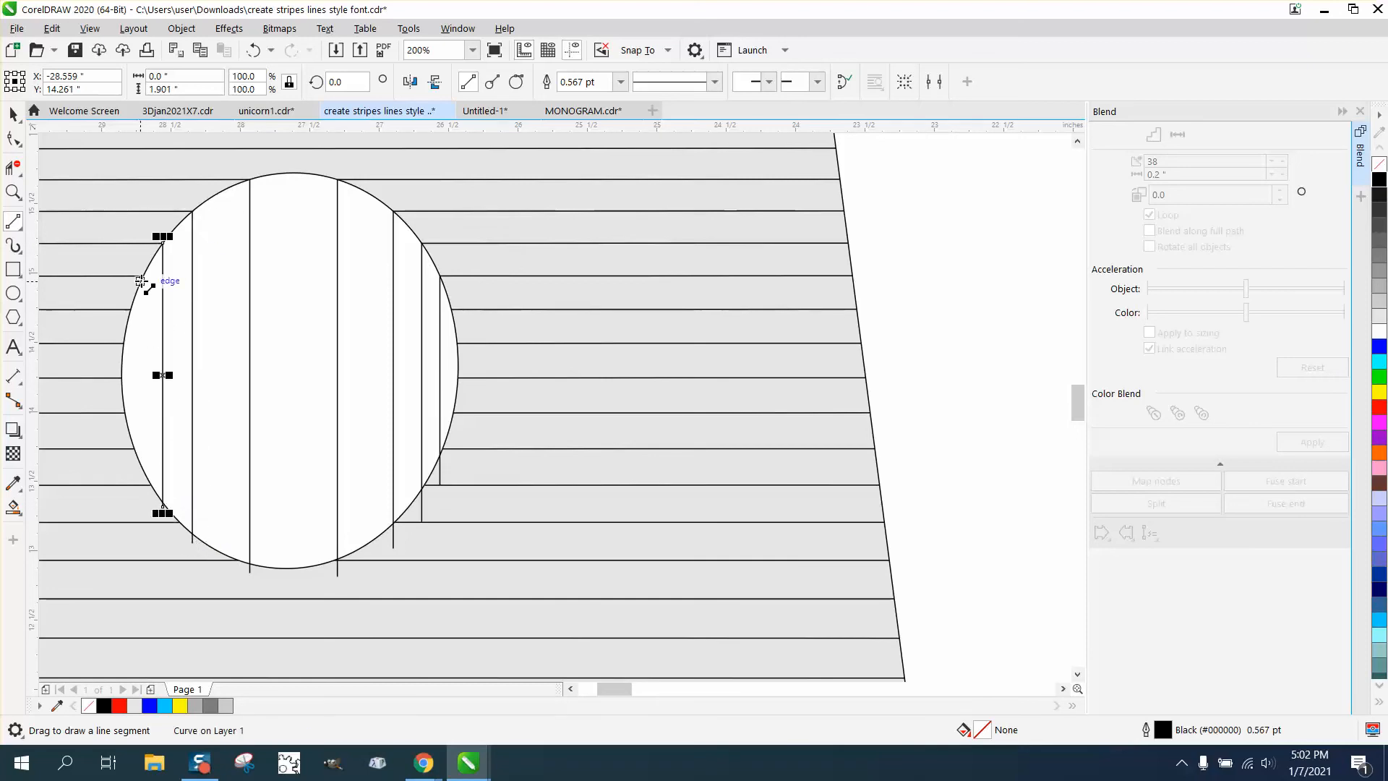
pyautogui.moveTo(142, 276); pyautogui.dragTo(142, 475)
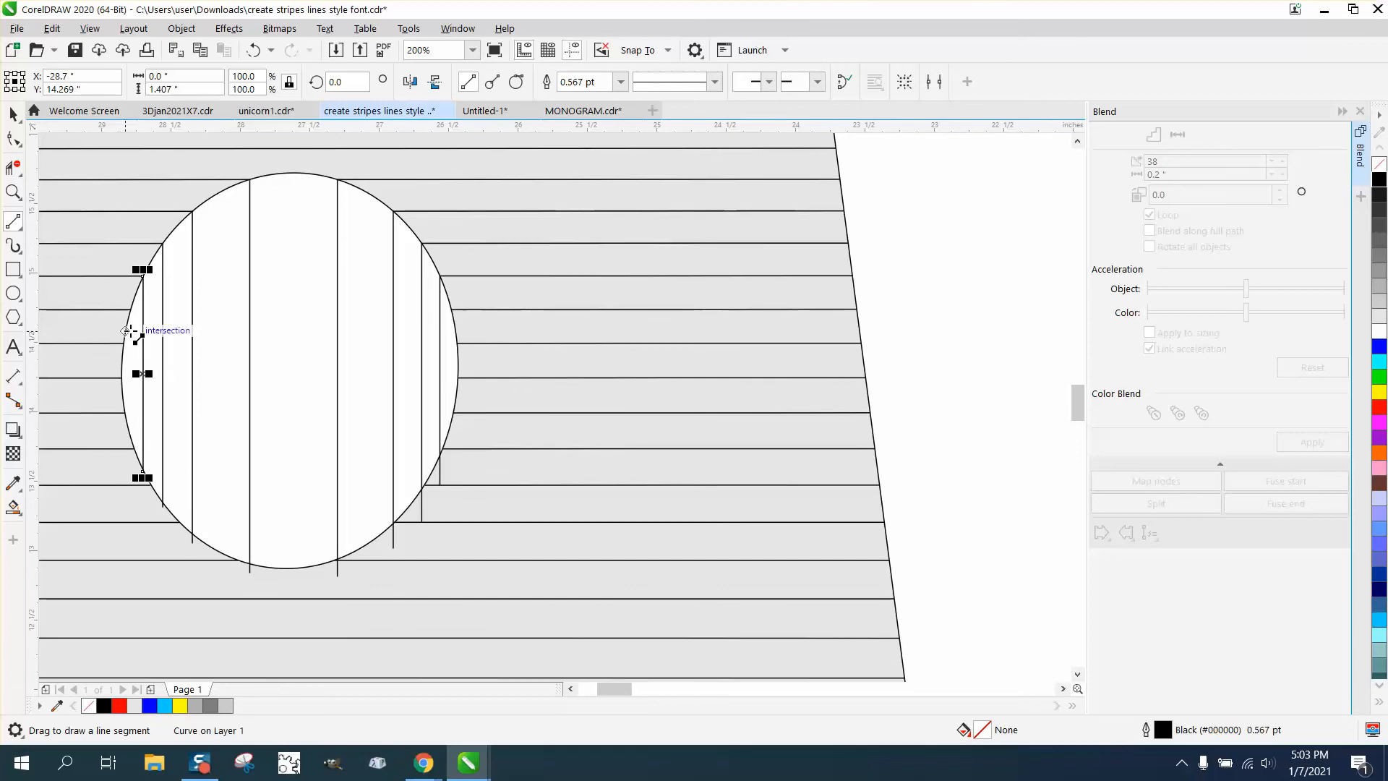
pyautogui.moveTo(130, 311); pyautogui.dragTo(130, 454)
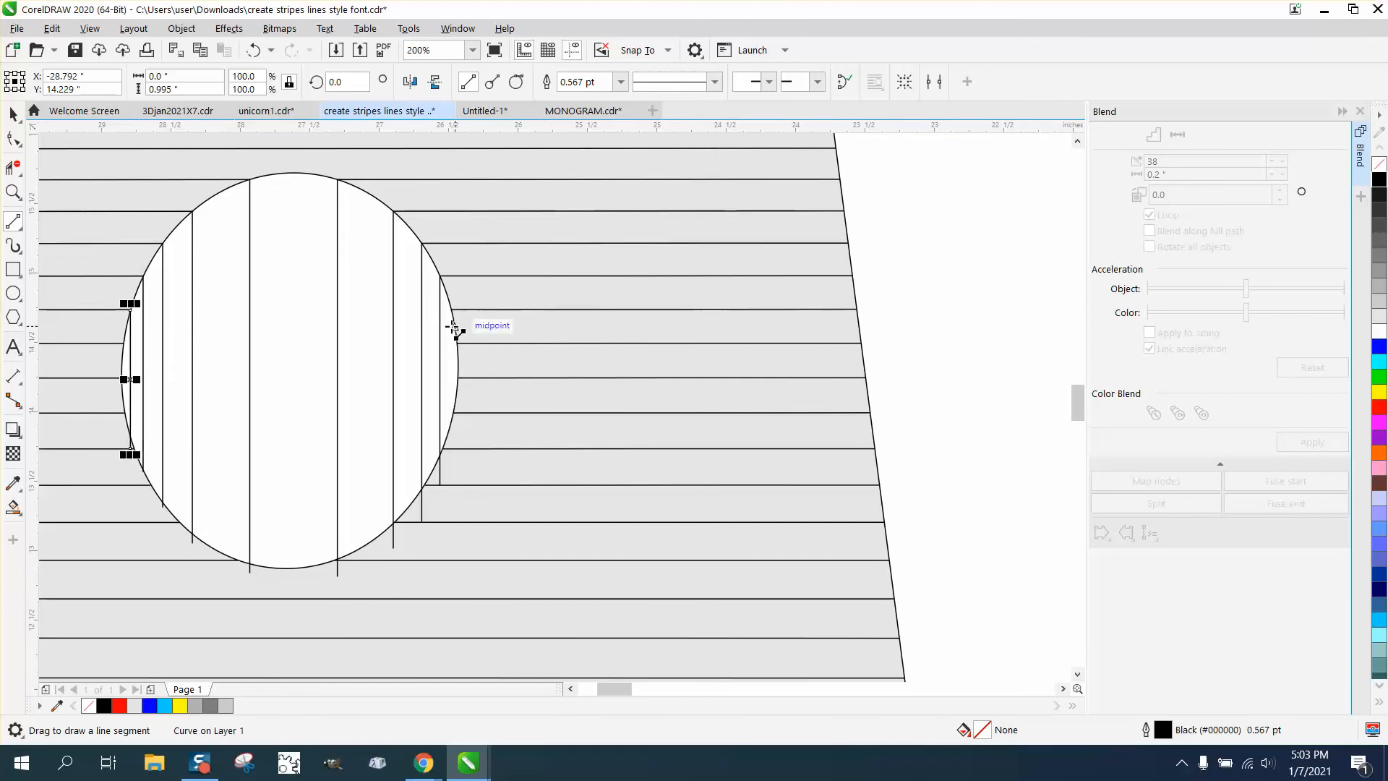
pyautogui.moveTo(451, 316); pyautogui.dragTo(451, 436)
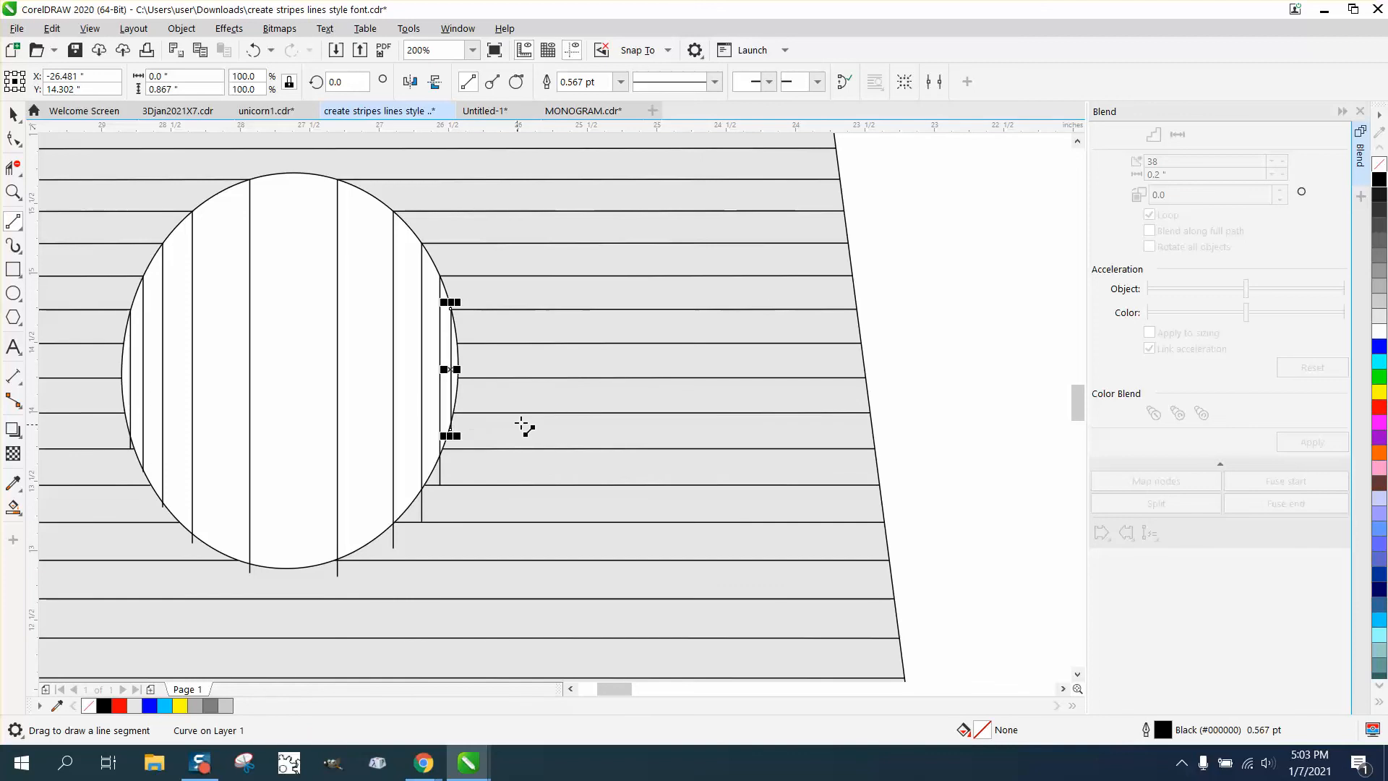
# Step: Delete the overhanging lower segments of the first and third vertical lines from the oval's left edge with Virtual Segment Delete
pyautogui.click(13, 191)
pyautogui.moveTo(515, 551); pyautogui.dragTo(560, 551)
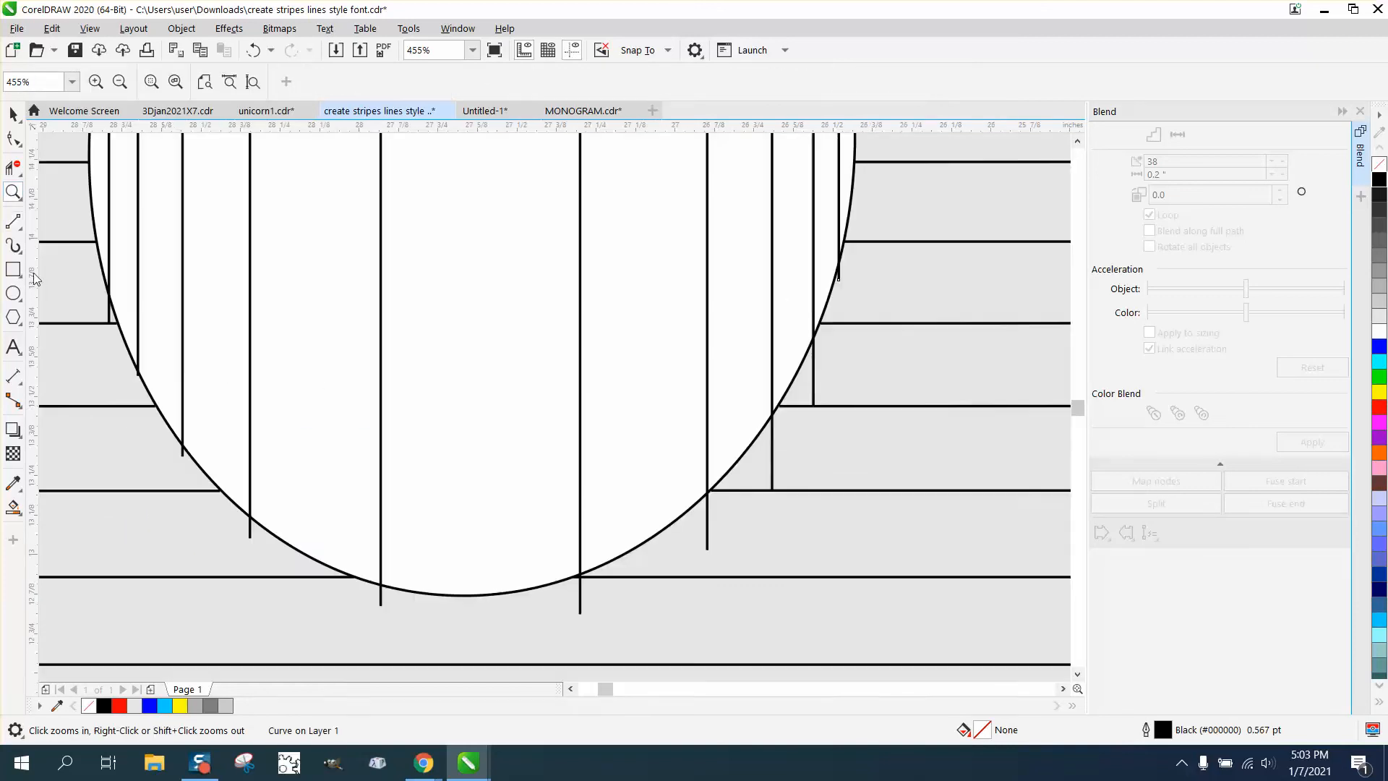
pyautogui.click(13, 167)
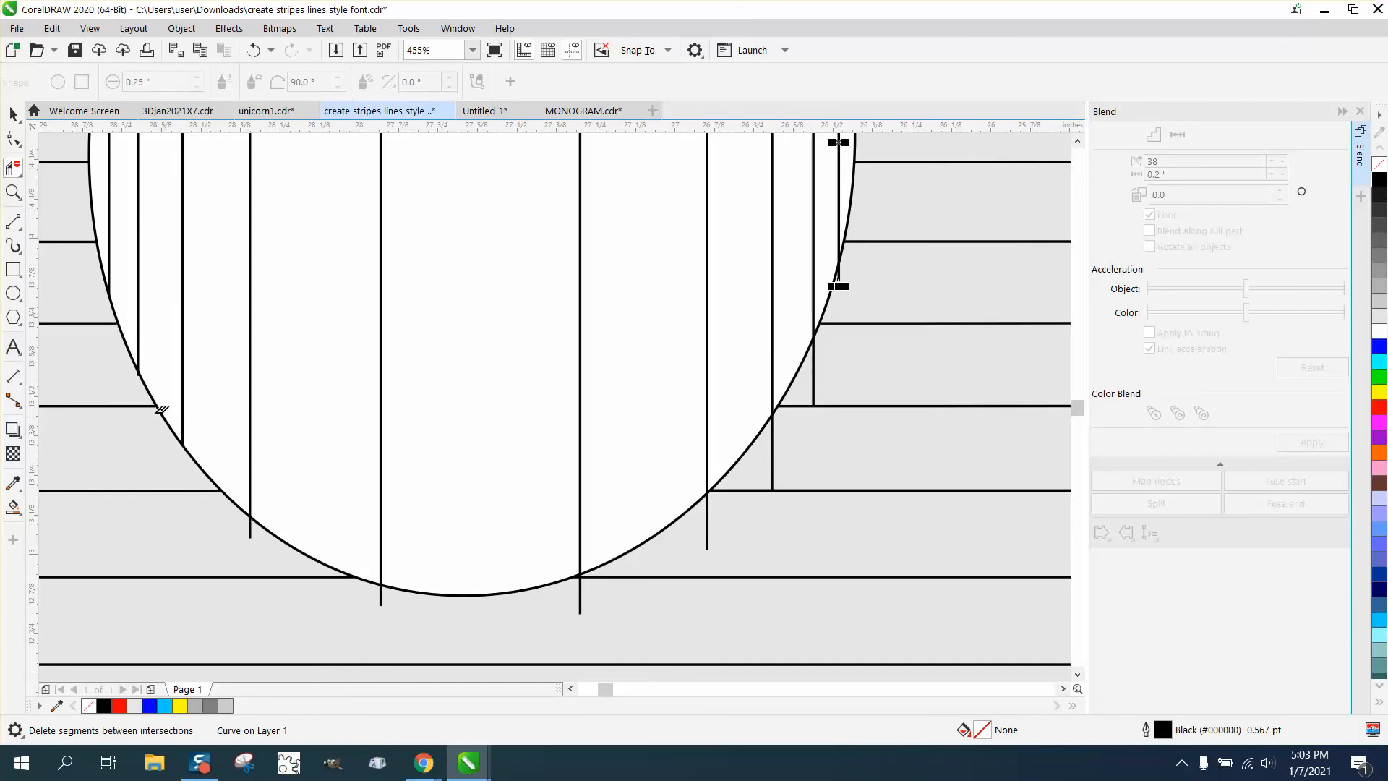
# Step: Extend the second vertical line from the left further below the oval's outline by its lower node, and delete the overhanging segment
pyautogui.click(139, 370)
pyautogui.click(254, 49)
pyautogui.click(13, 138)
pyautogui.click(138, 364)
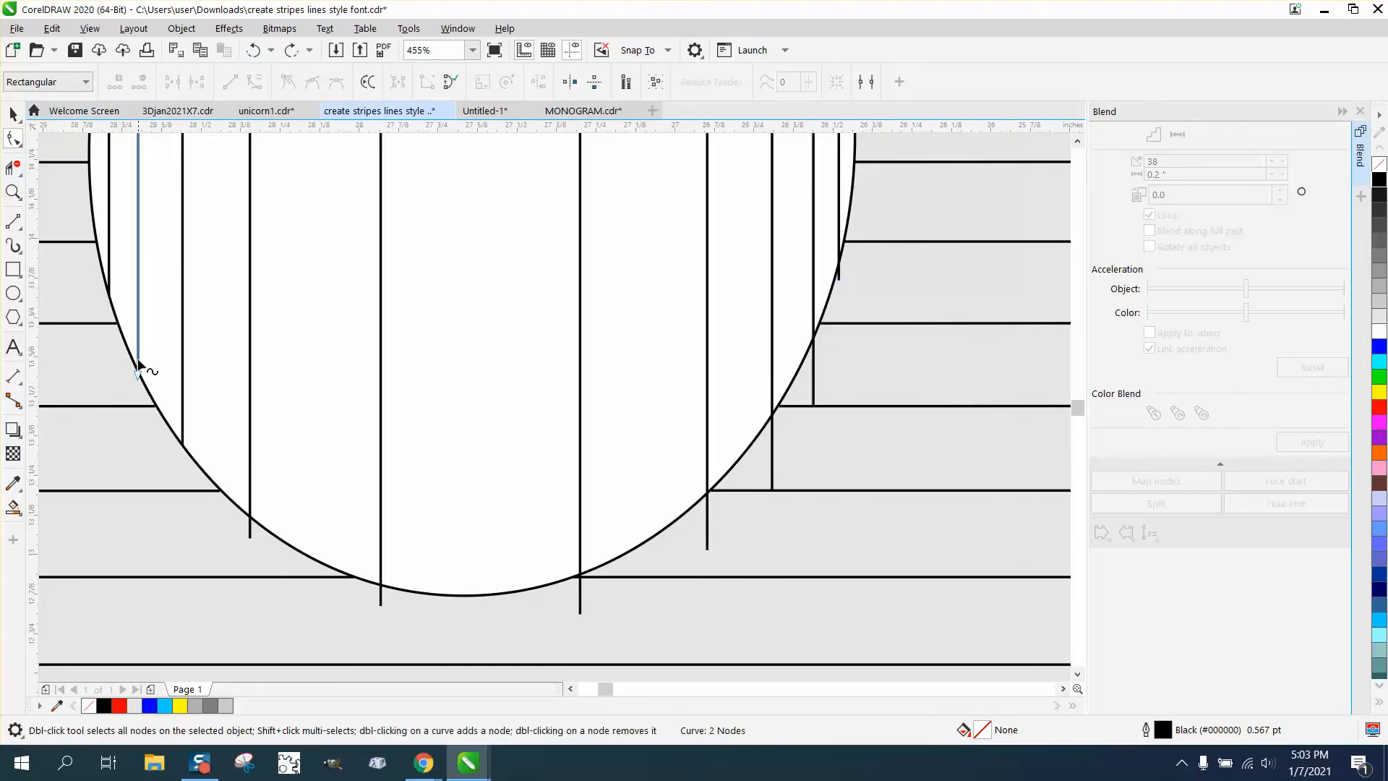
pyautogui.moveTo(138, 376); pyautogui.dragTo(136, 394)
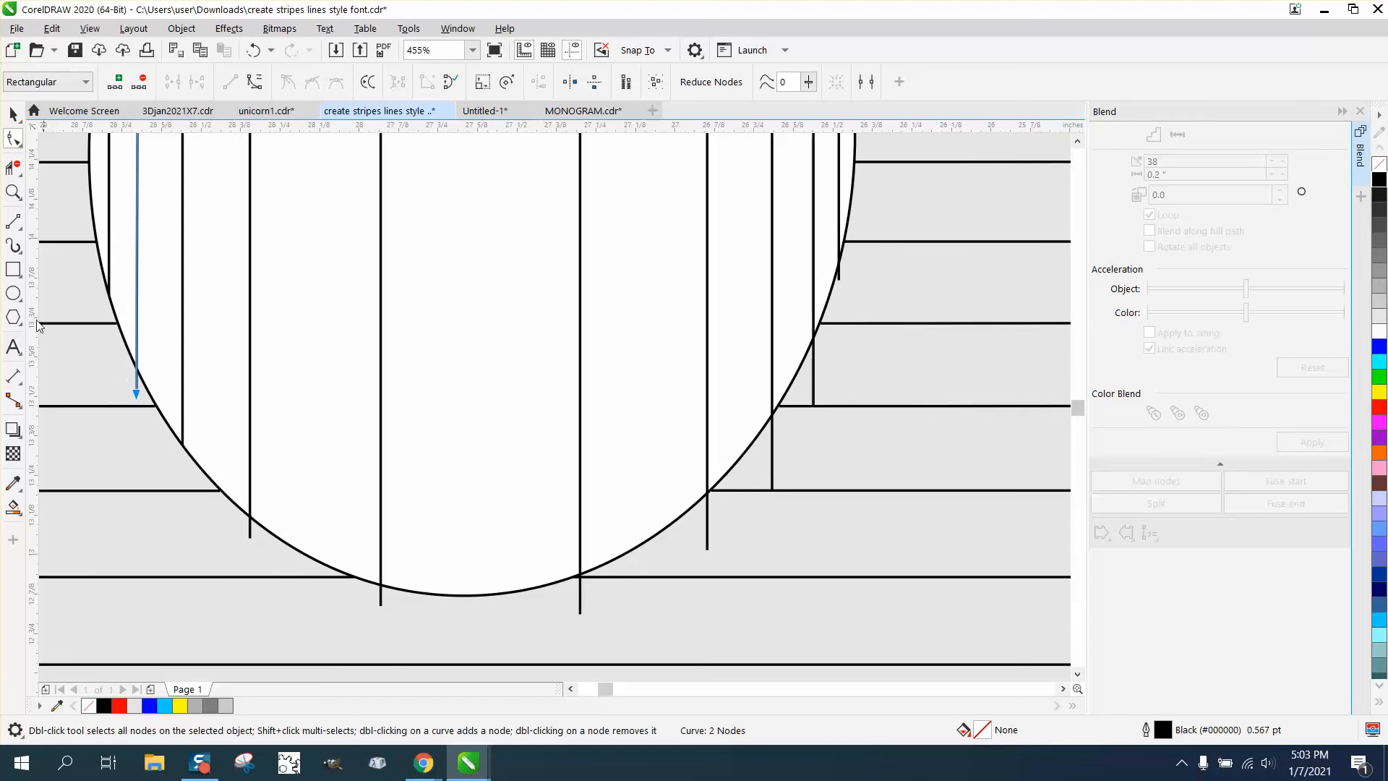
pyautogui.click(13, 167)
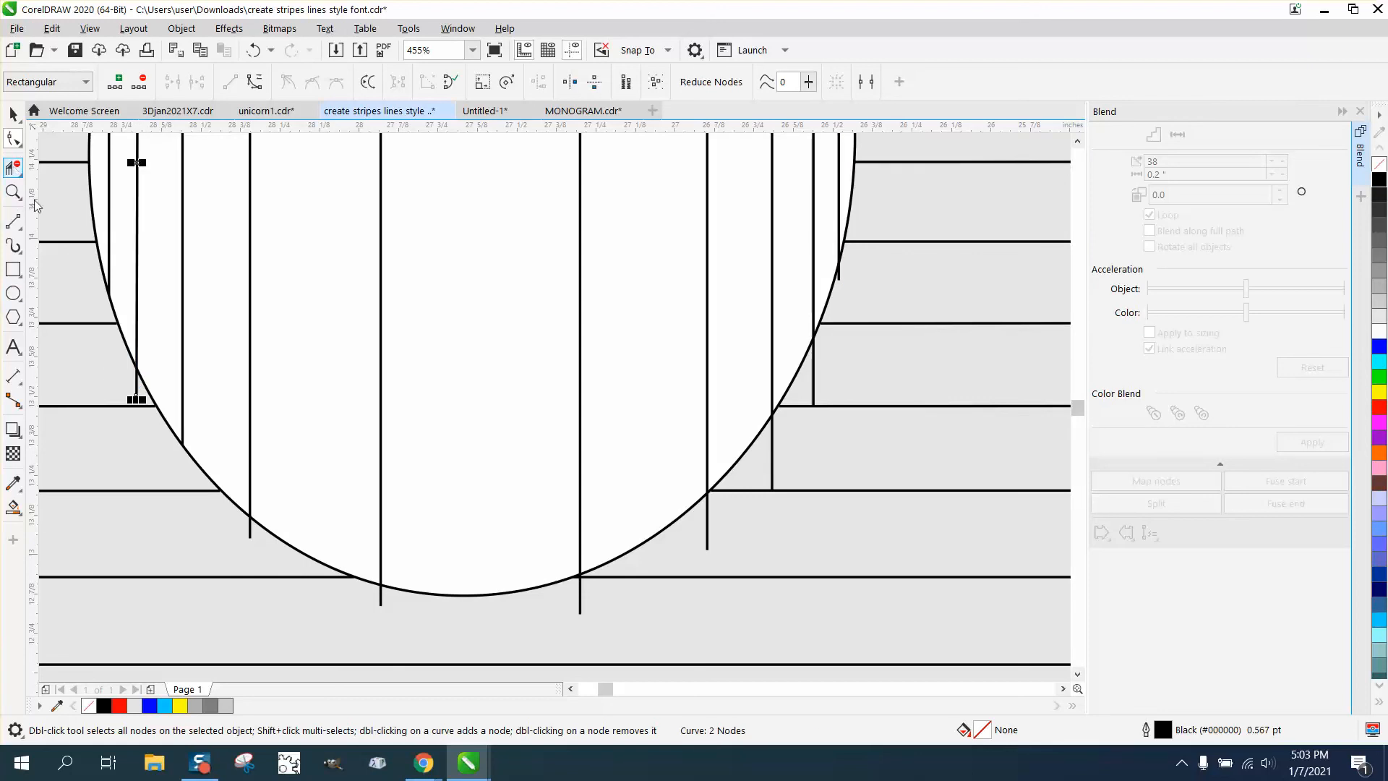
pyautogui.click(138, 385)
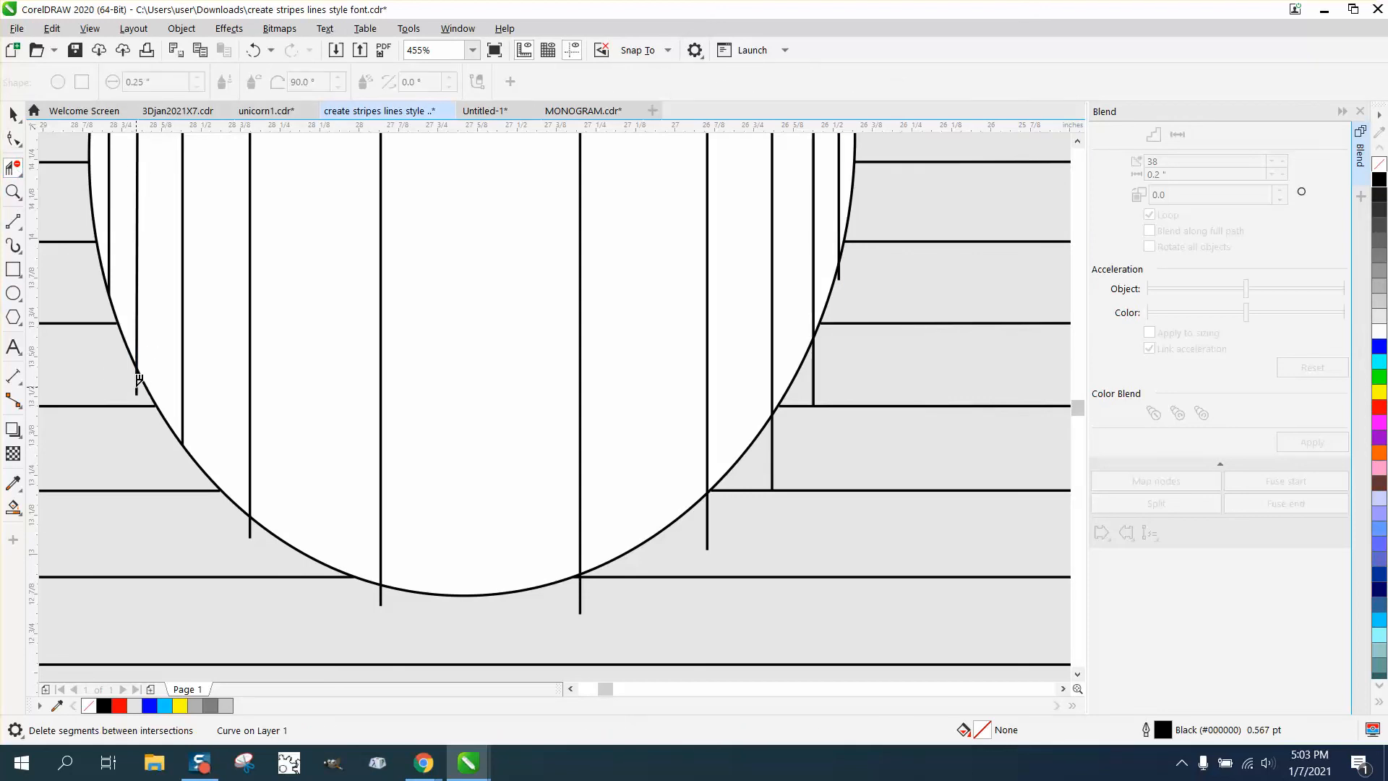
# Step: Delete the remaining vertical line ends that overhang the oval's lower outline, from the fourth line on the left to the outermost right one
pyautogui.click(252, 526)
pyautogui.click(580, 589)
pyautogui.click(708, 517)
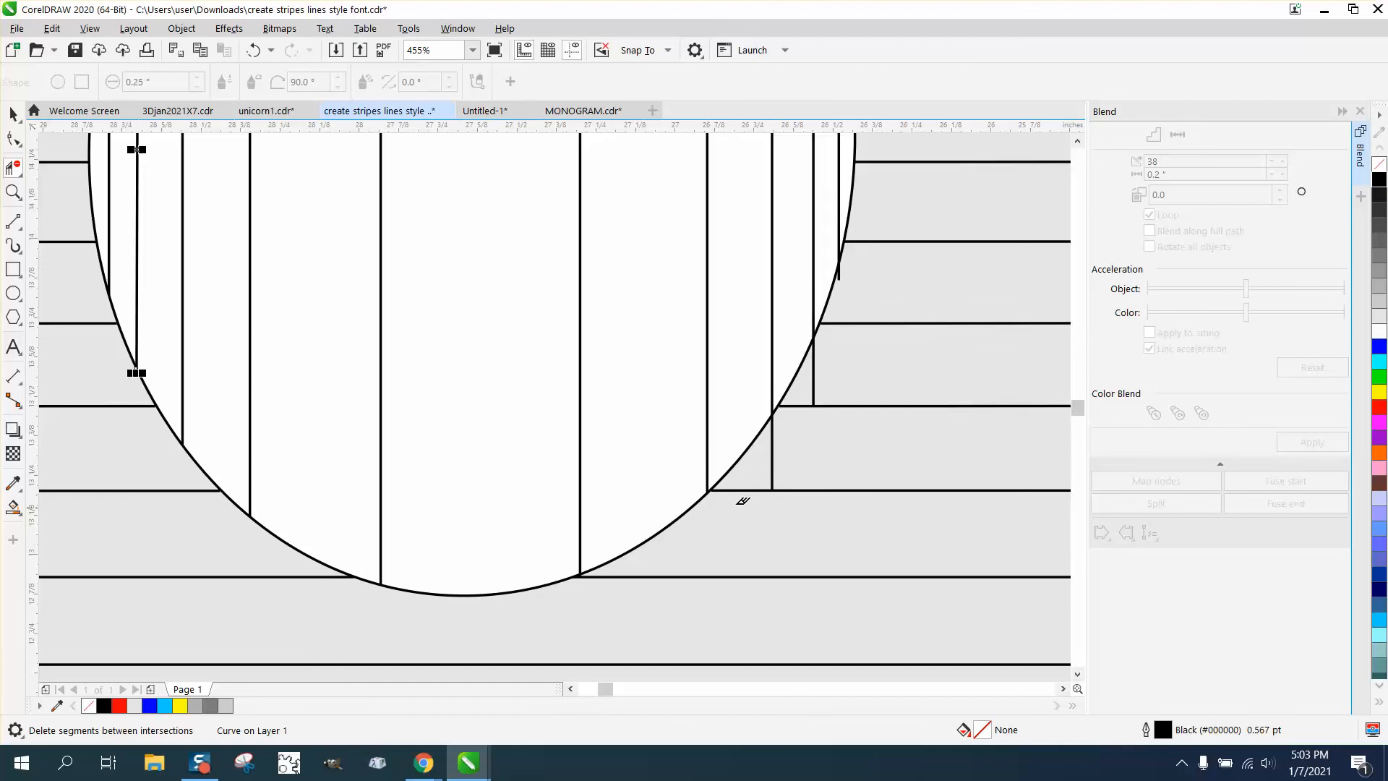
pyautogui.click(780, 447)
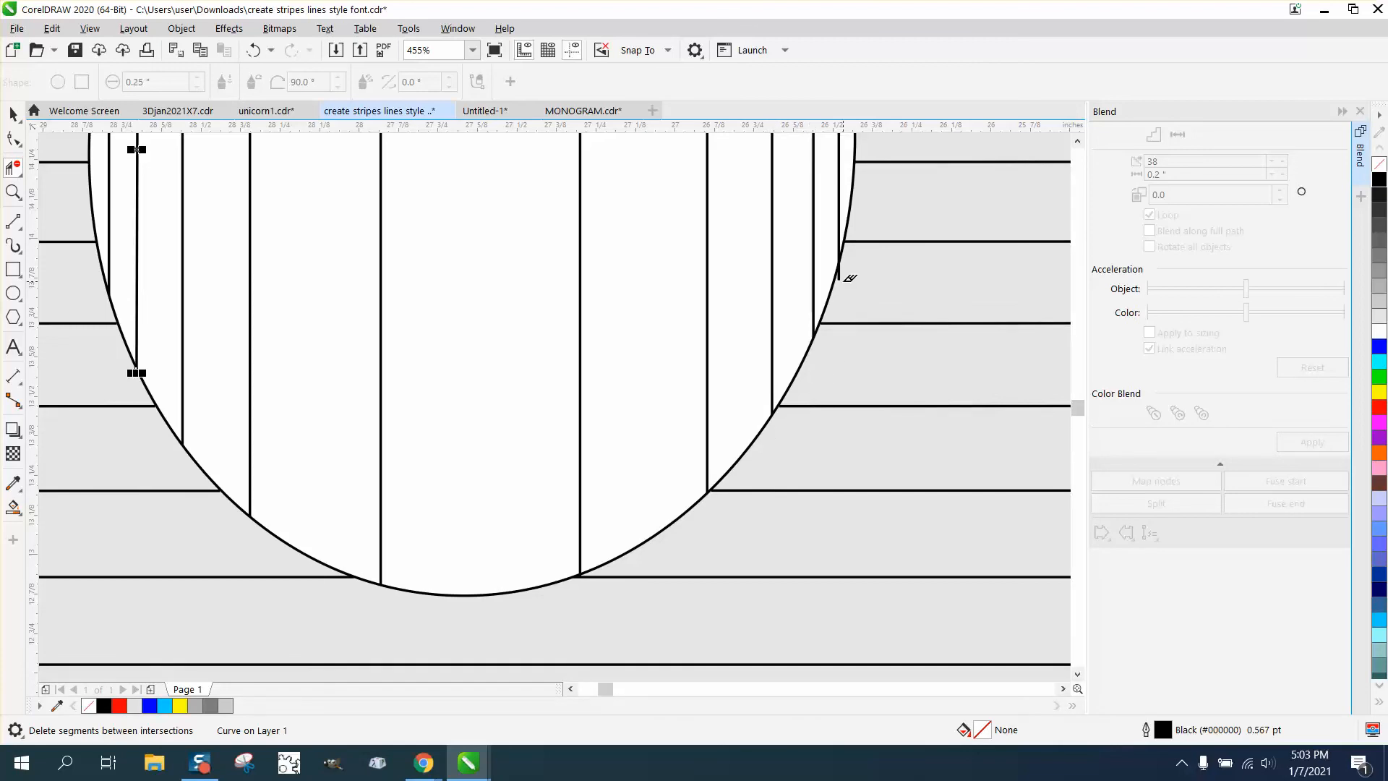
pyautogui.click(840, 273)
# Step: Apply an interactive linear fountain fill to the separate grey oval, running from dark grey near its lower end to white above its upper end
pyautogui.scroll(-5, 666, 335)
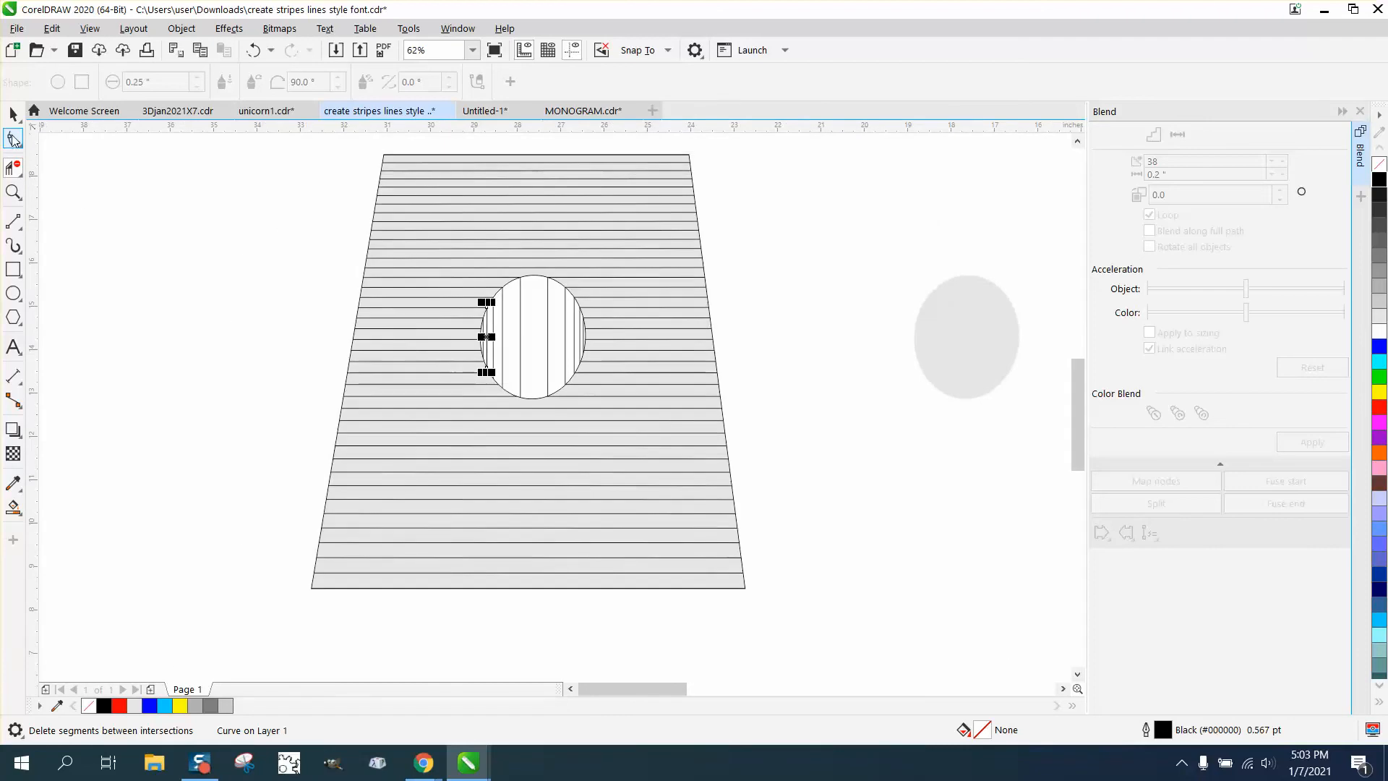
pyautogui.click(13, 114)
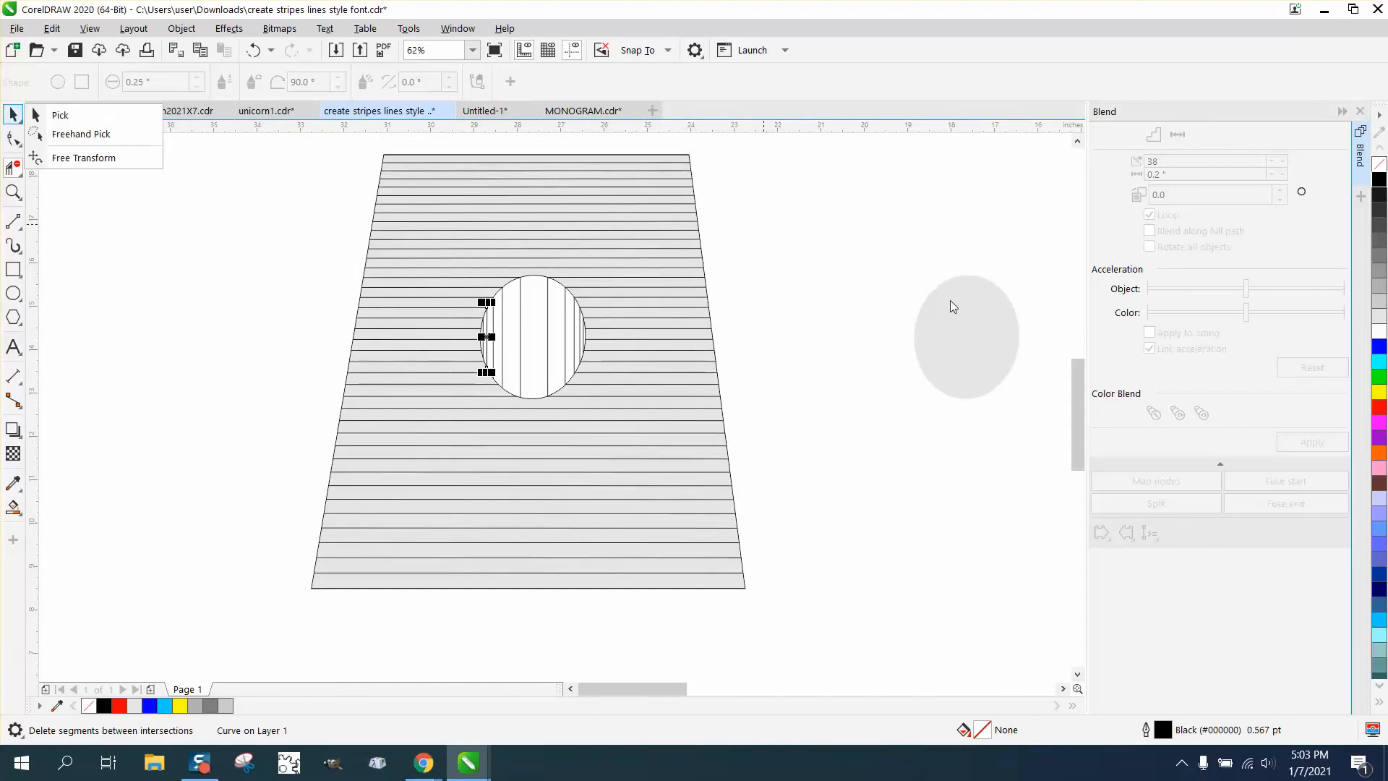
pyautogui.click(964, 316)
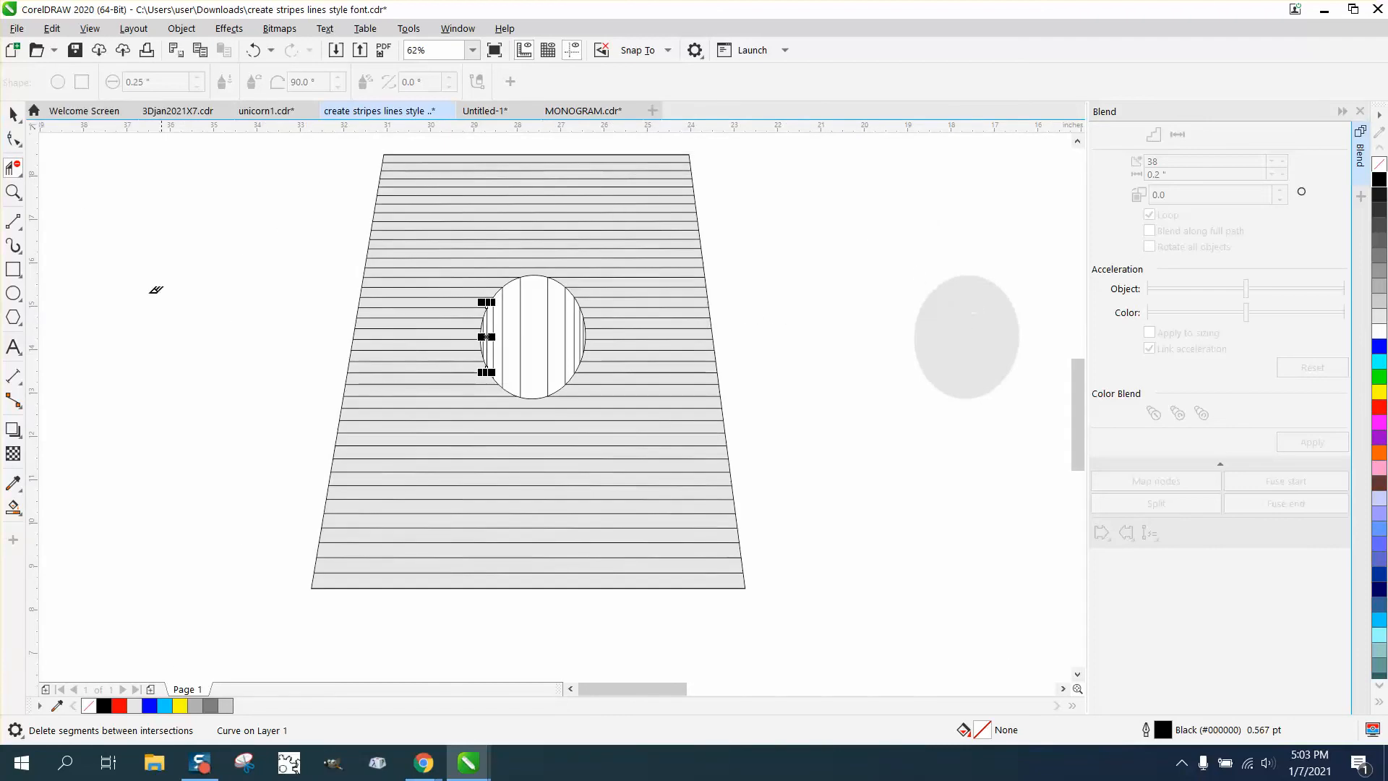
pyautogui.click(13, 114)
pyautogui.click(954, 324)
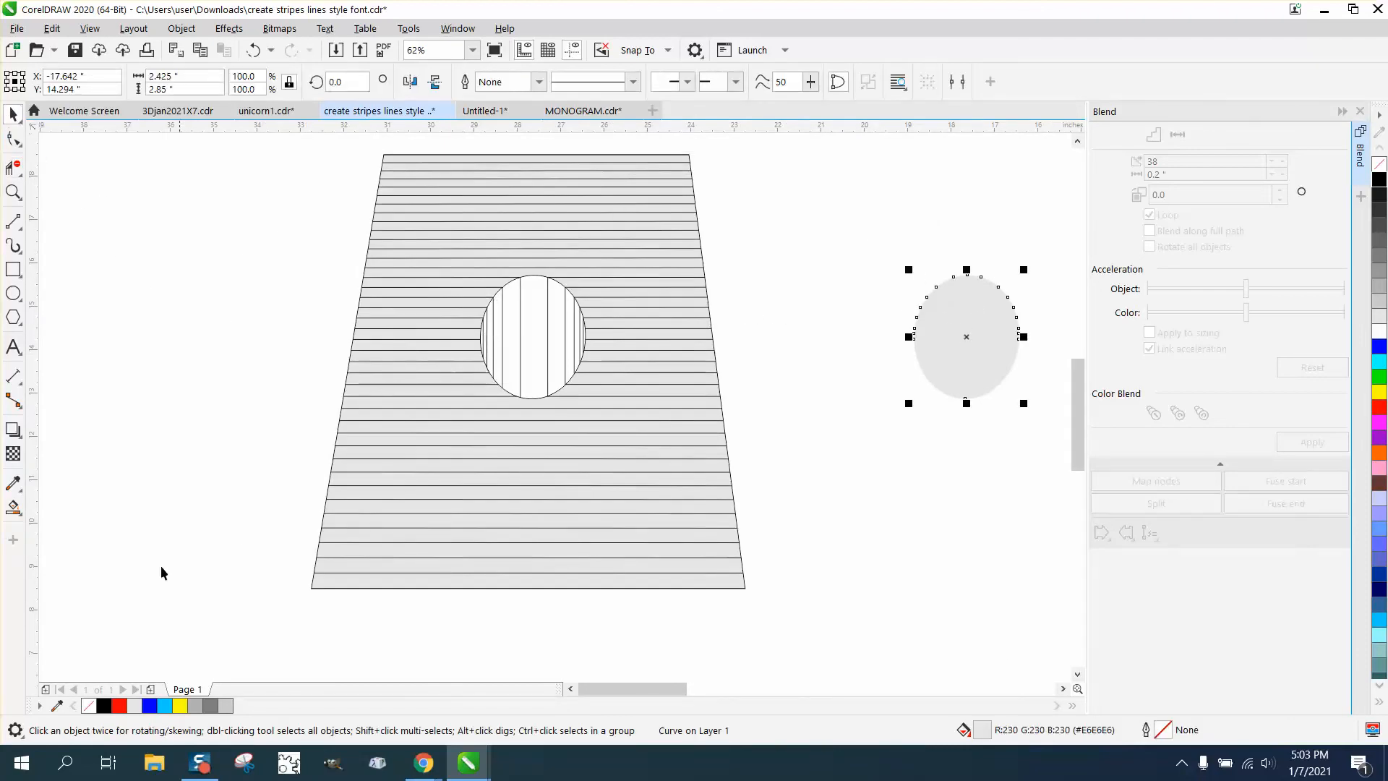
pyautogui.click(21, 515)
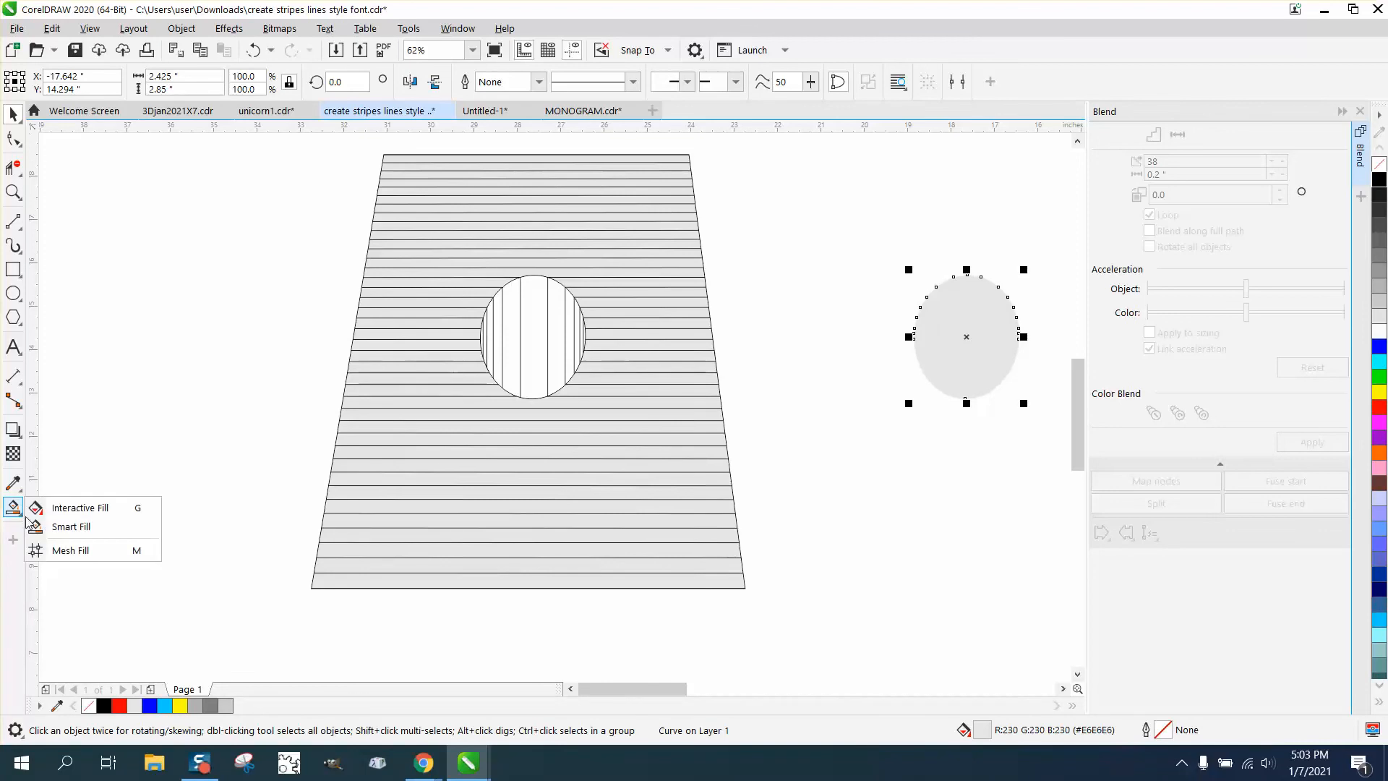
pyautogui.click(68, 507)
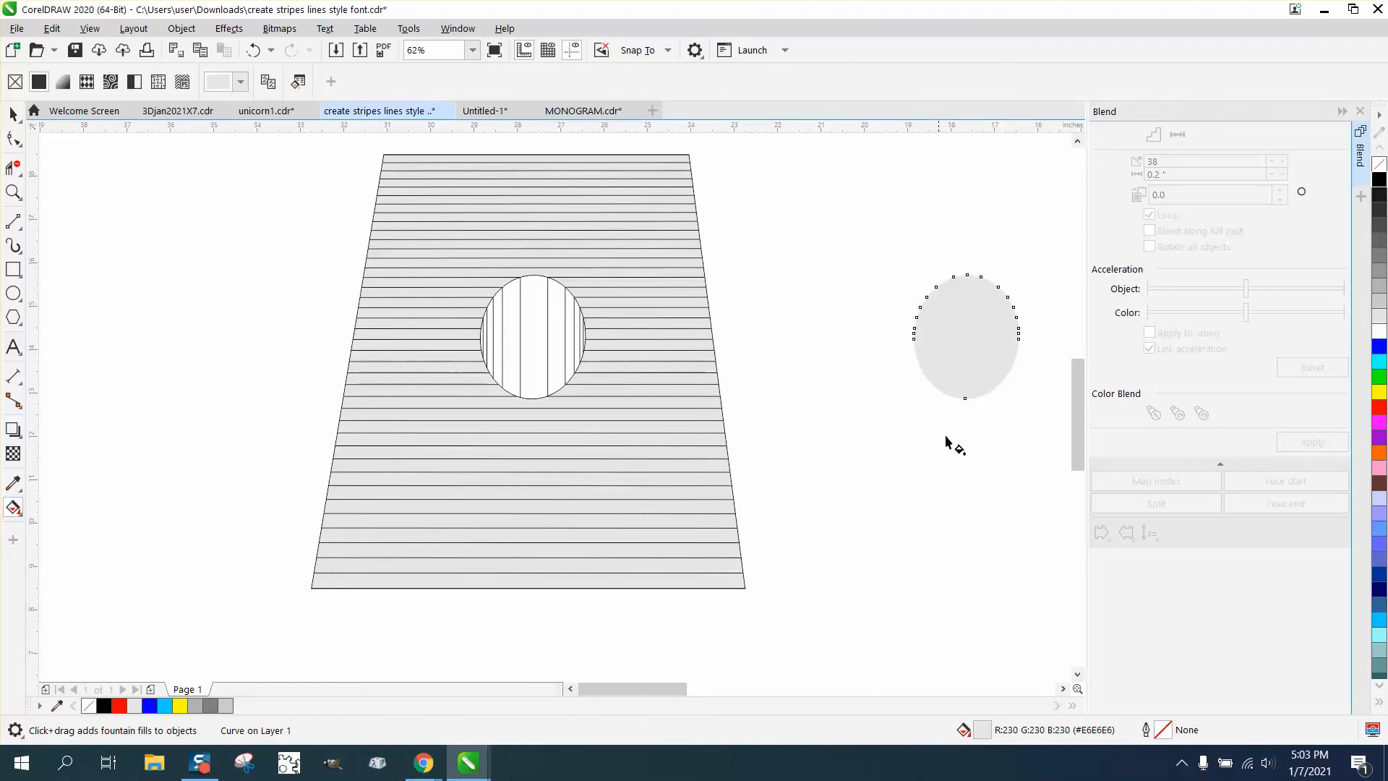
pyautogui.moveTo(970, 372); pyautogui.dragTo(961, 251)
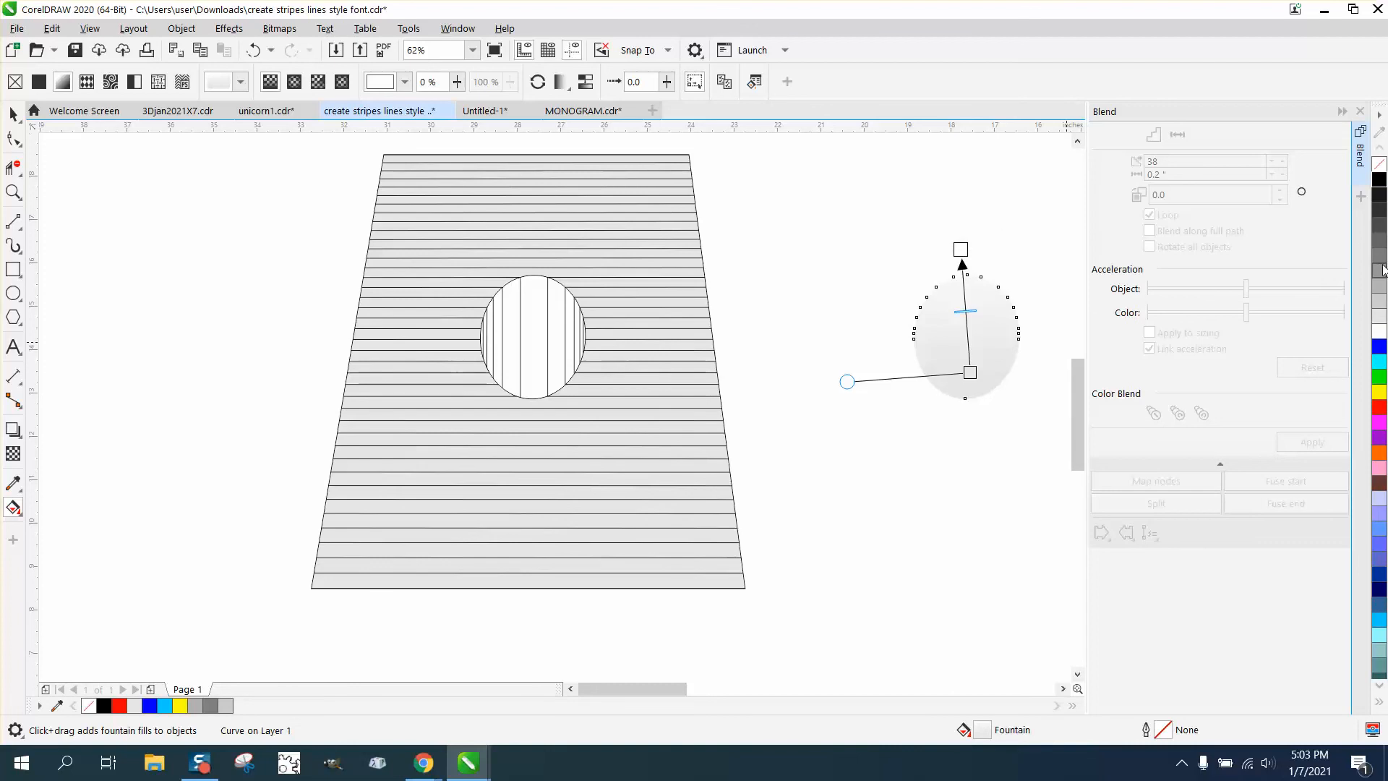
pyautogui.moveTo(1094, 346); pyautogui.dragTo(970, 373)
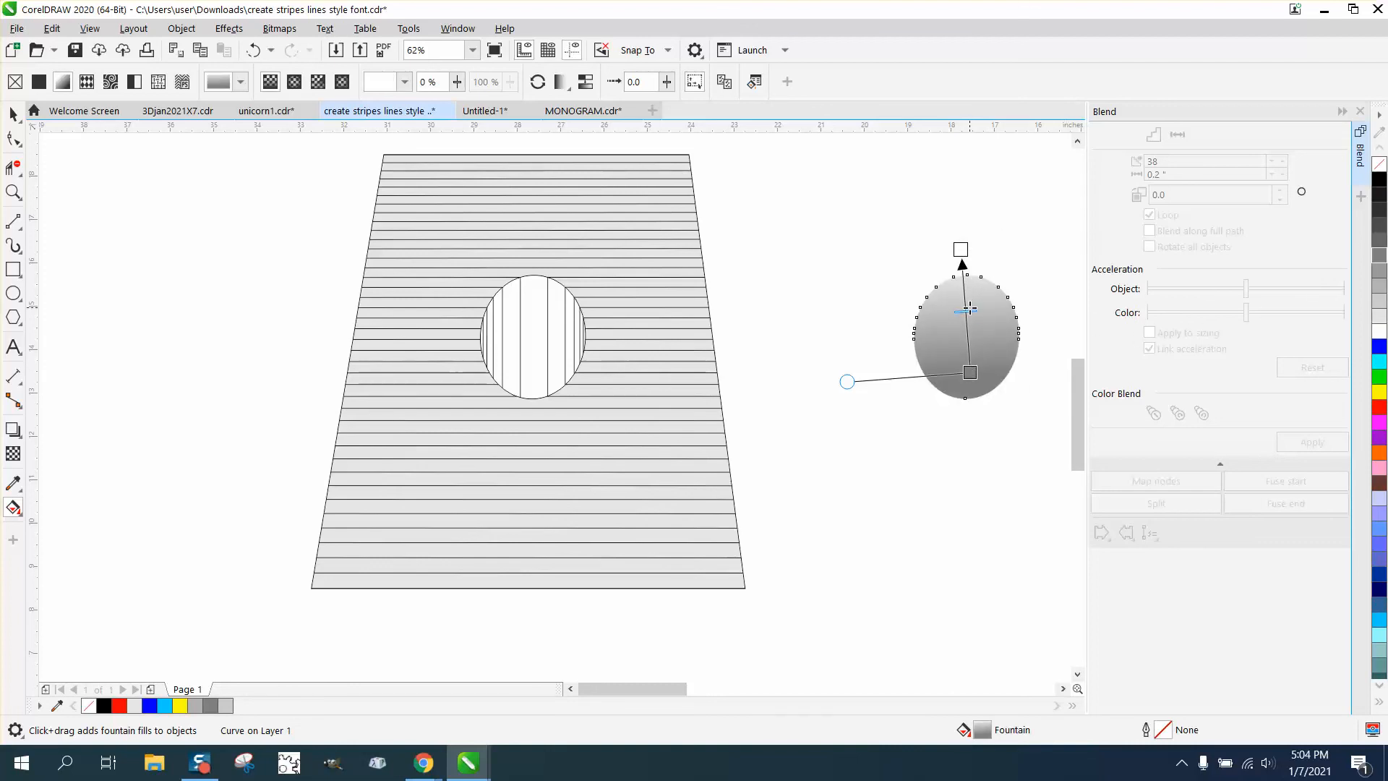
# Step: Shift the oval's fountain fill midpoint toward its dark end and move the oval 10 inches left into the striped shape's opening
pyautogui.moveTo(972, 324); pyautogui.dragTo(971, 330)
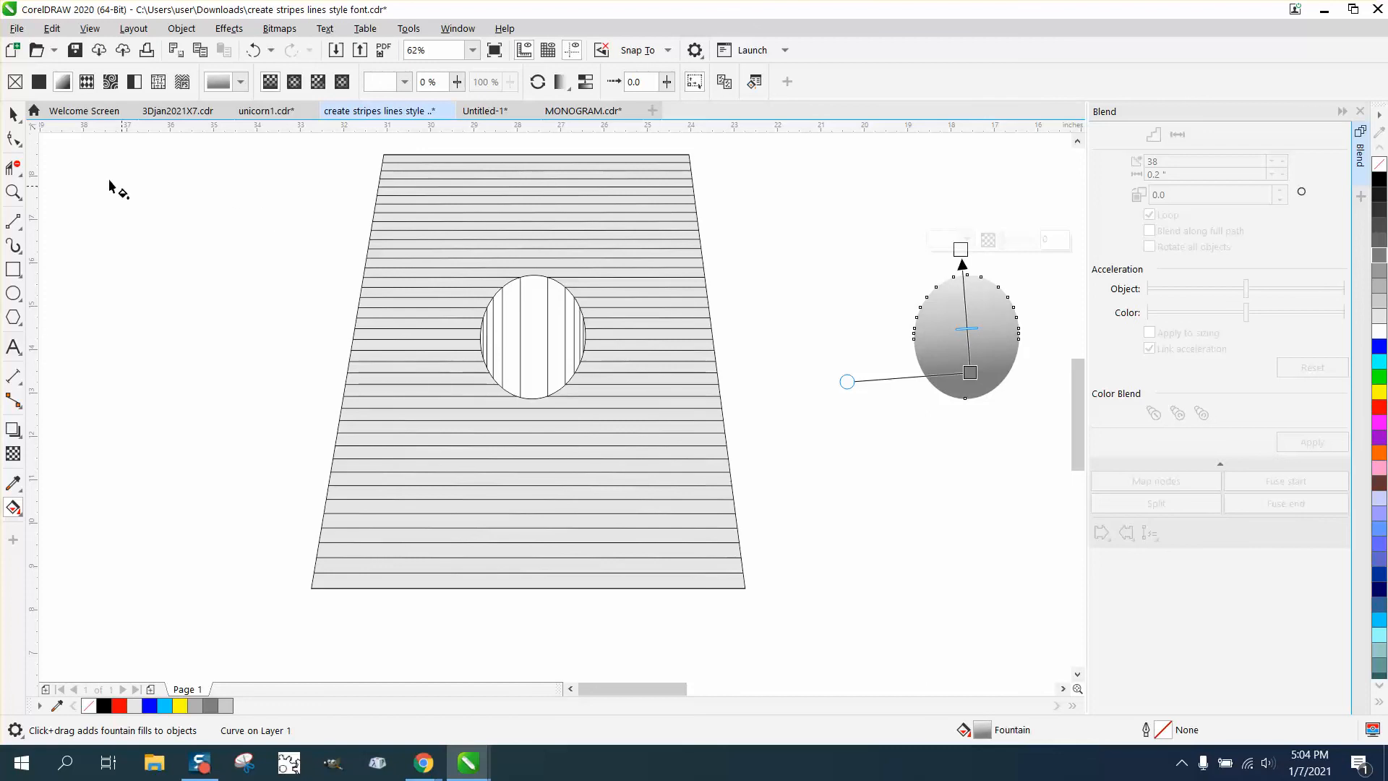
pyautogui.click(10, 116)
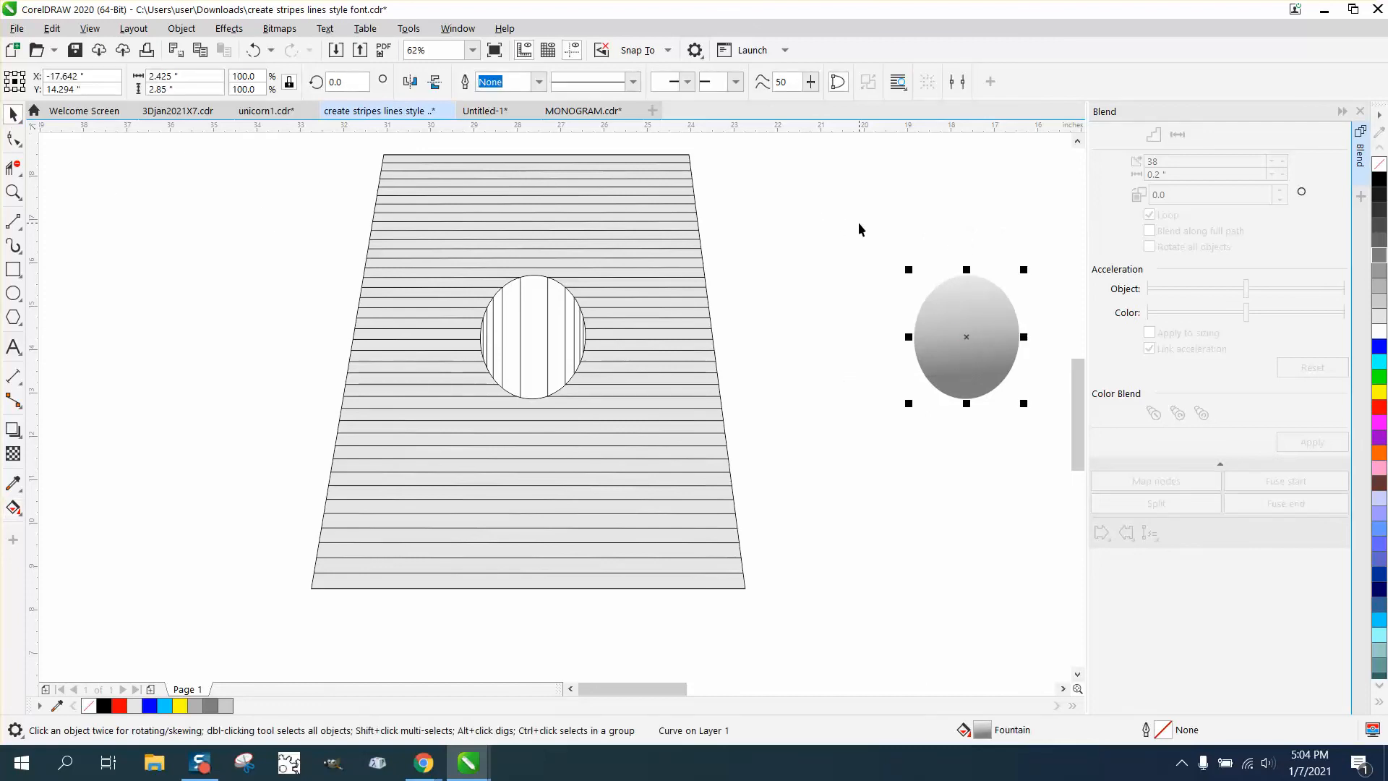
pyautogui.press('p')
pyautogui.click(880, 276)
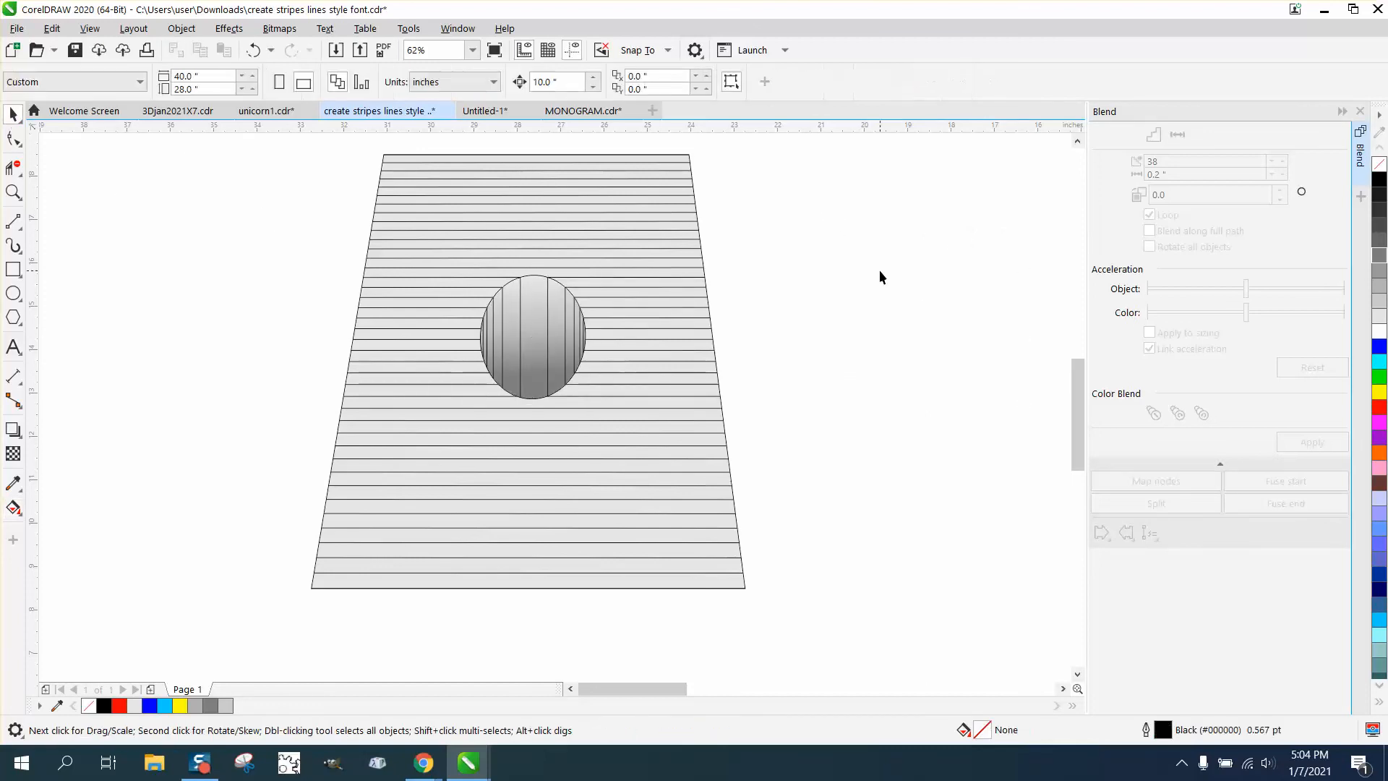
# Step: Group the whole perspective design, including the striped shape, the vertical lines and the gradient oval
pyautogui.scroll(-2, 393, 241)
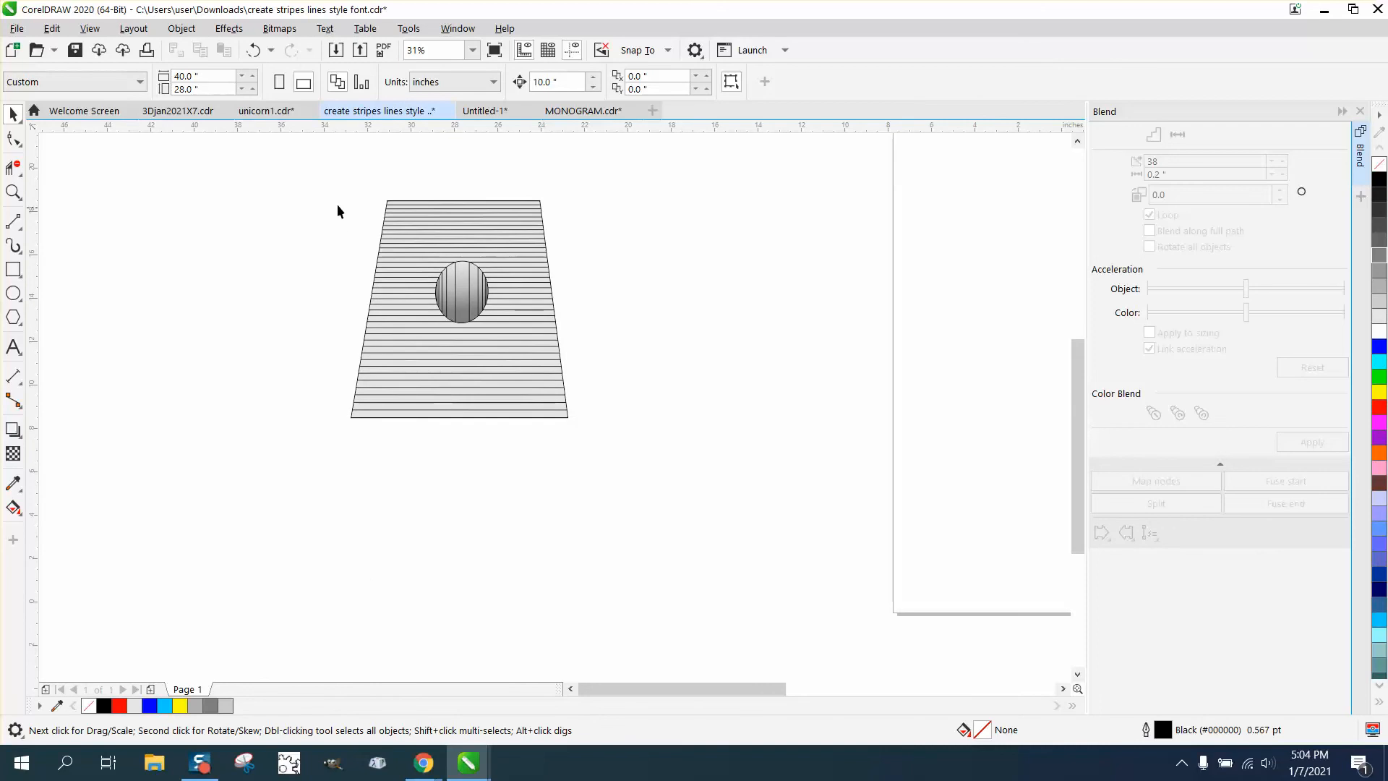
pyautogui.moveTo(318, 179); pyautogui.dragTo(718, 489)
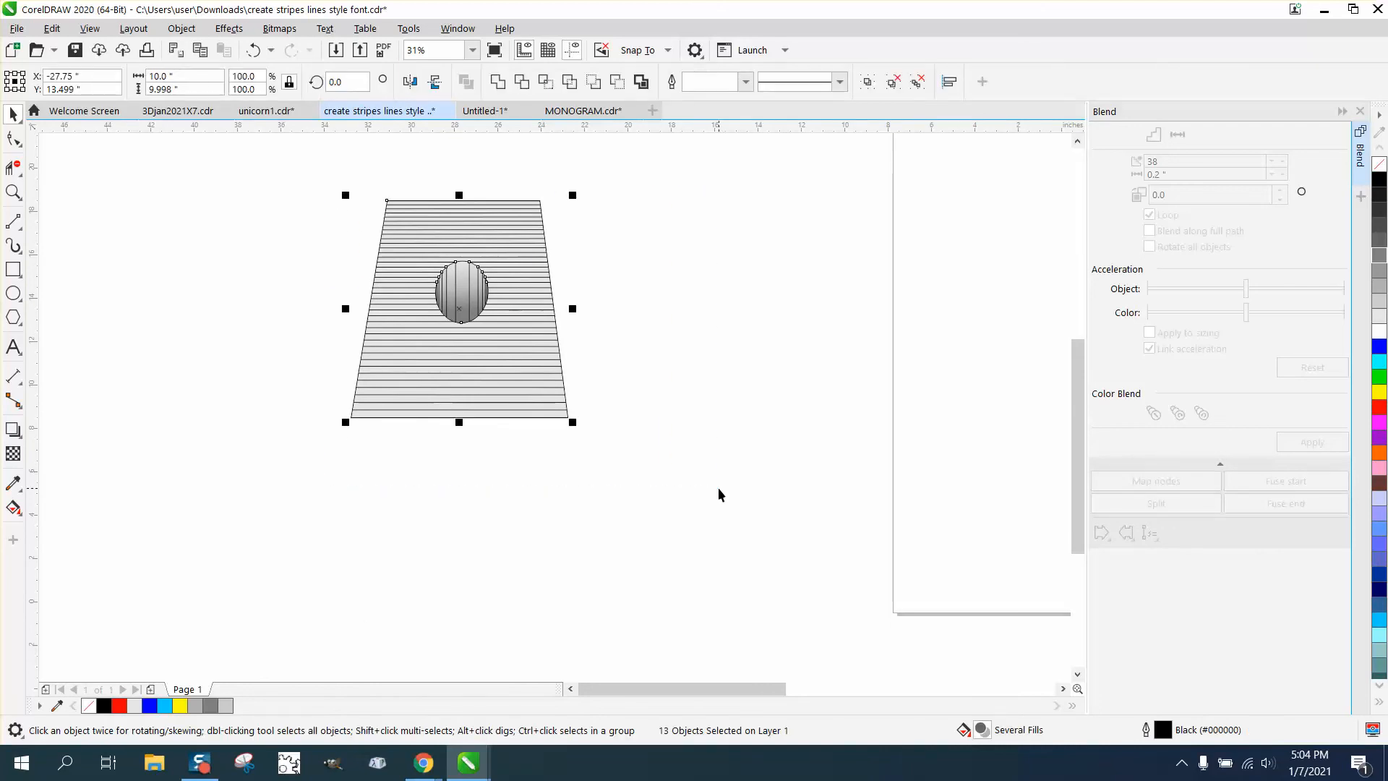
pyautogui.hotkey('ctrl', 'g')
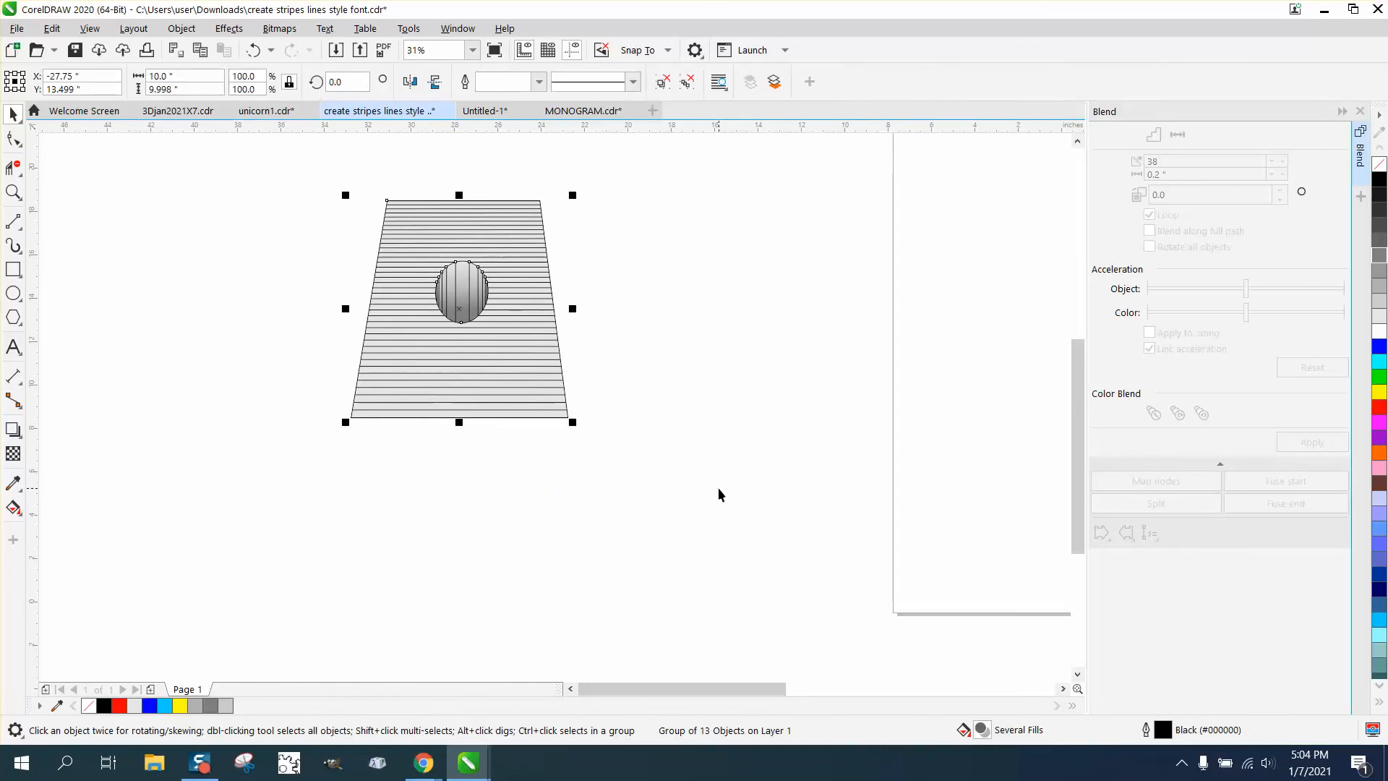
# Step: Rotate the grouped design counterclockwise by about 93 degrees so its wide end faces right
pyautogui.click(535, 402)
pyautogui.moveTo(576, 428); pyautogui.dragTo(659, 396)
pyautogui.moveTo(613, 459); pyautogui.dragTo(661, 238)
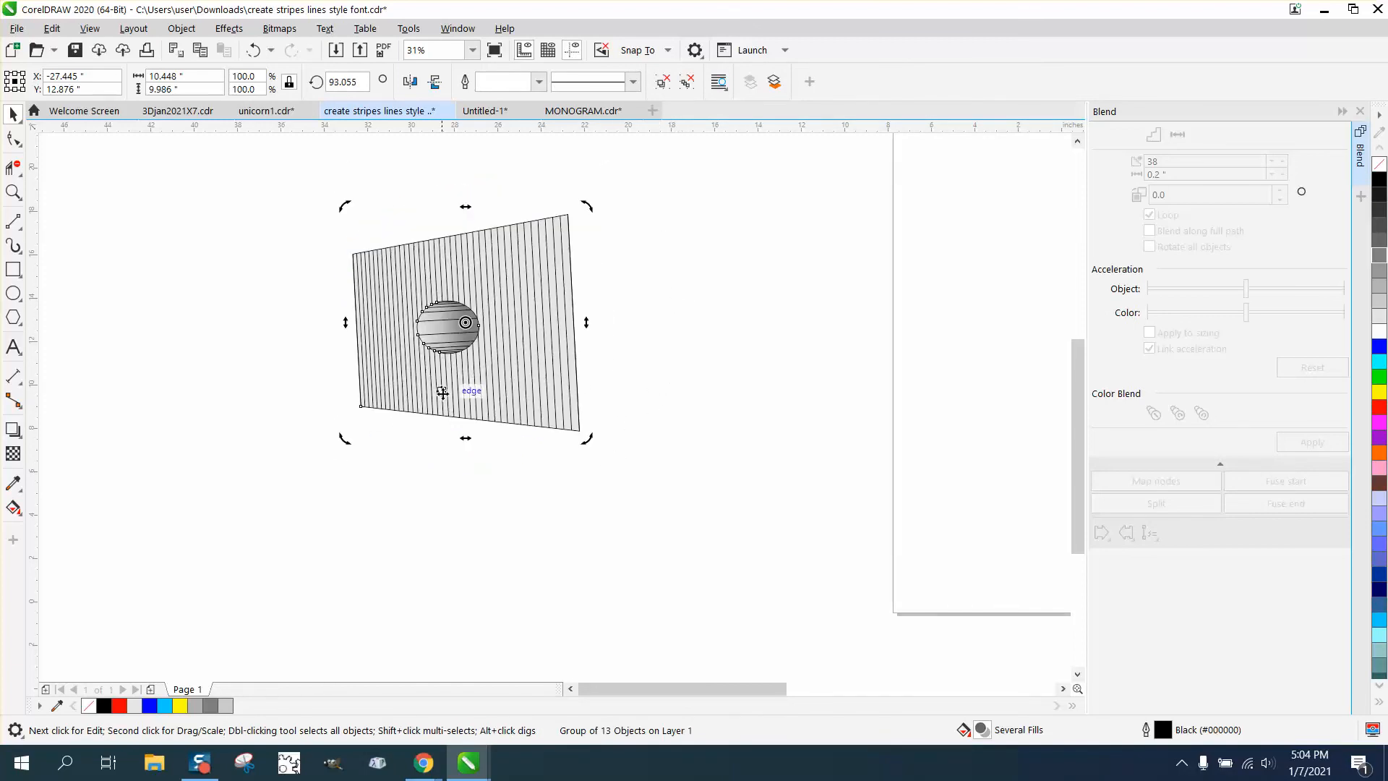
pyautogui.click(415, 426)
# Step: Compare the rotated design with the reference photo, examining the stripes, the lines in the oval opening and the gradient shading up close
pyautogui.click(14, 193)
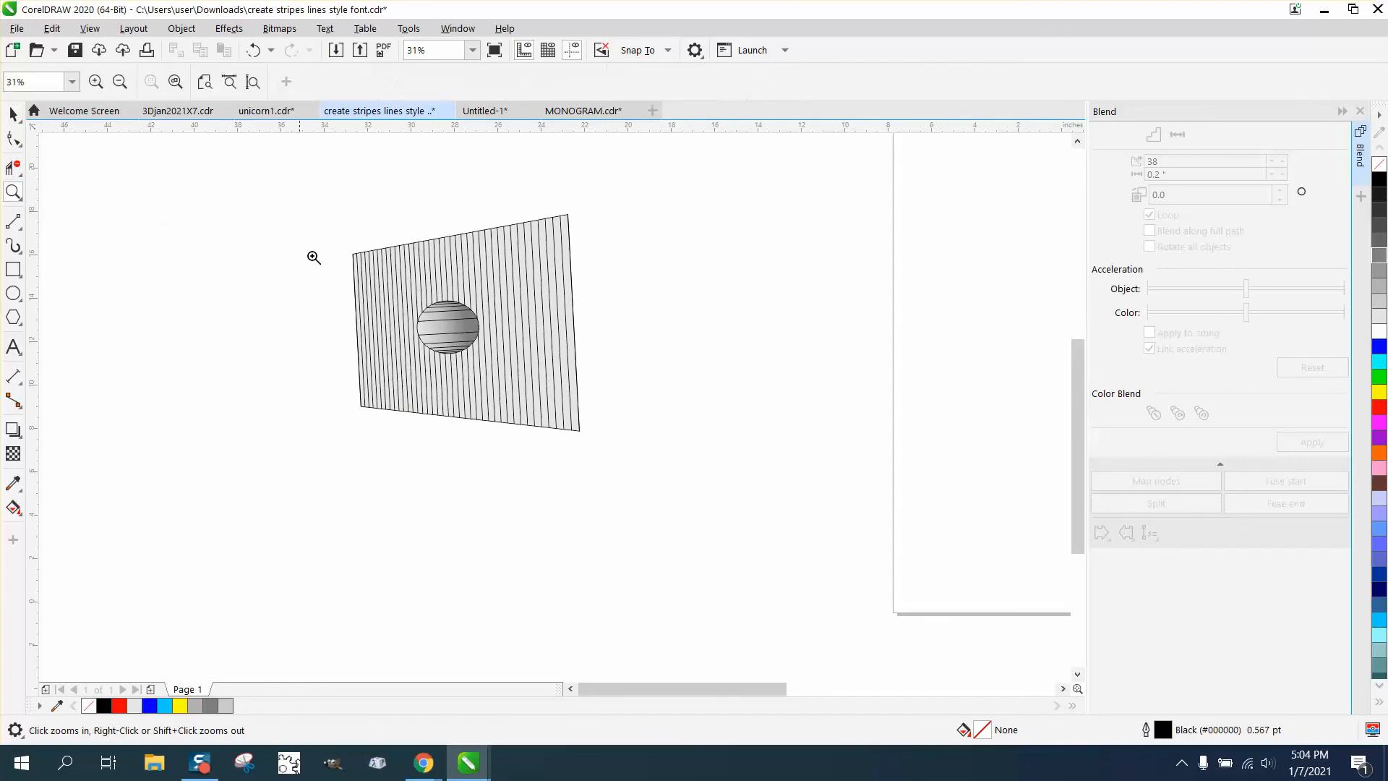
pyautogui.moveTo(375, 283); pyautogui.dragTo(611, 391)
pyautogui.scroll(-2, 564, 373)
pyautogui.scroll(-3, 512, 348)
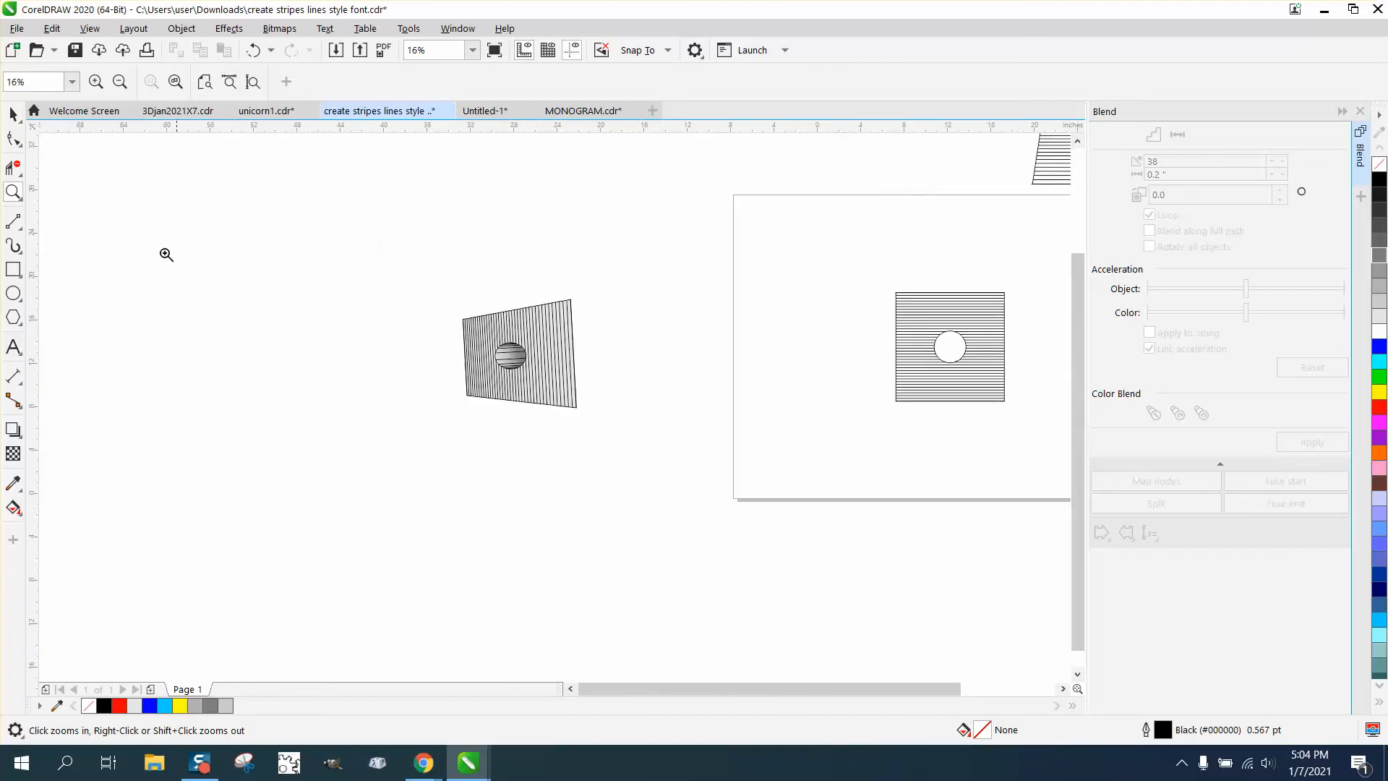
pyautogui.click(14, 116)
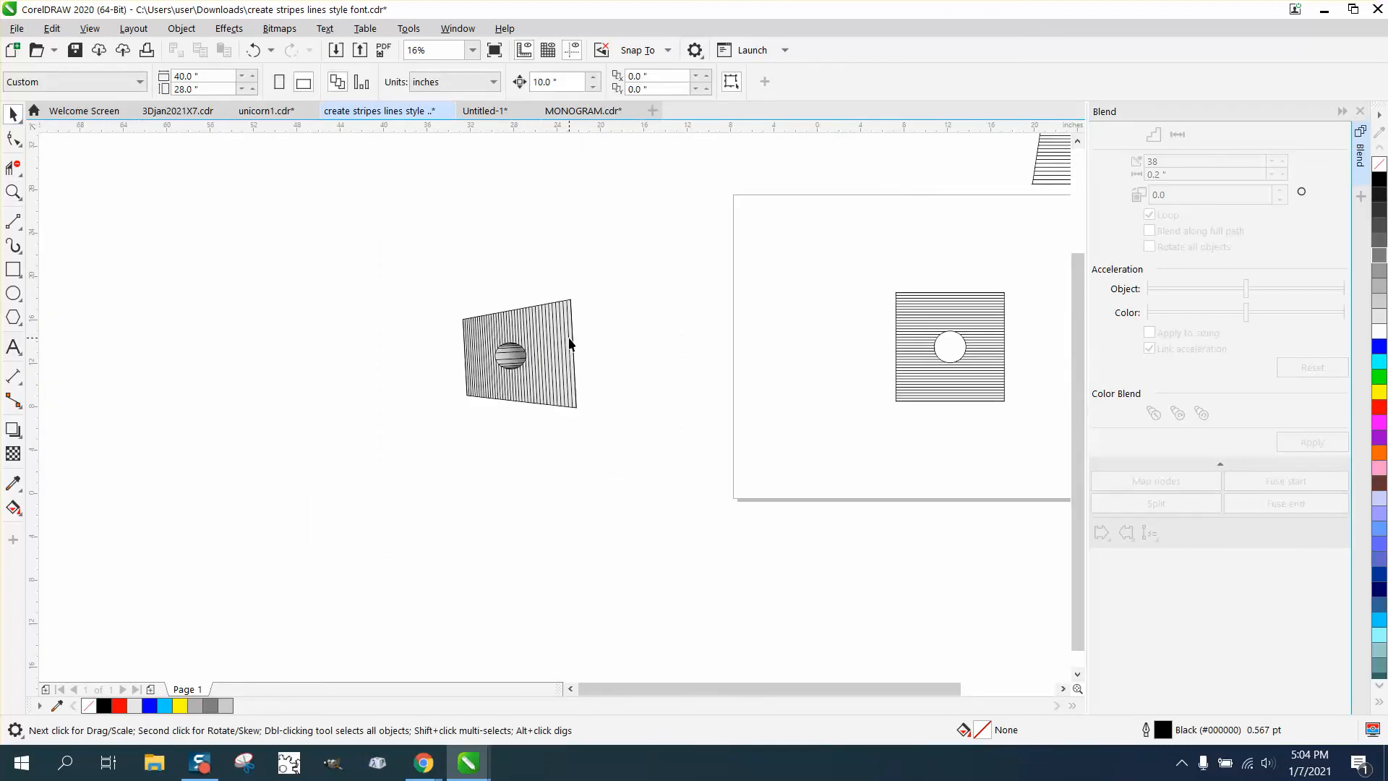
pyautogui.scroll(-1, 571, 346)
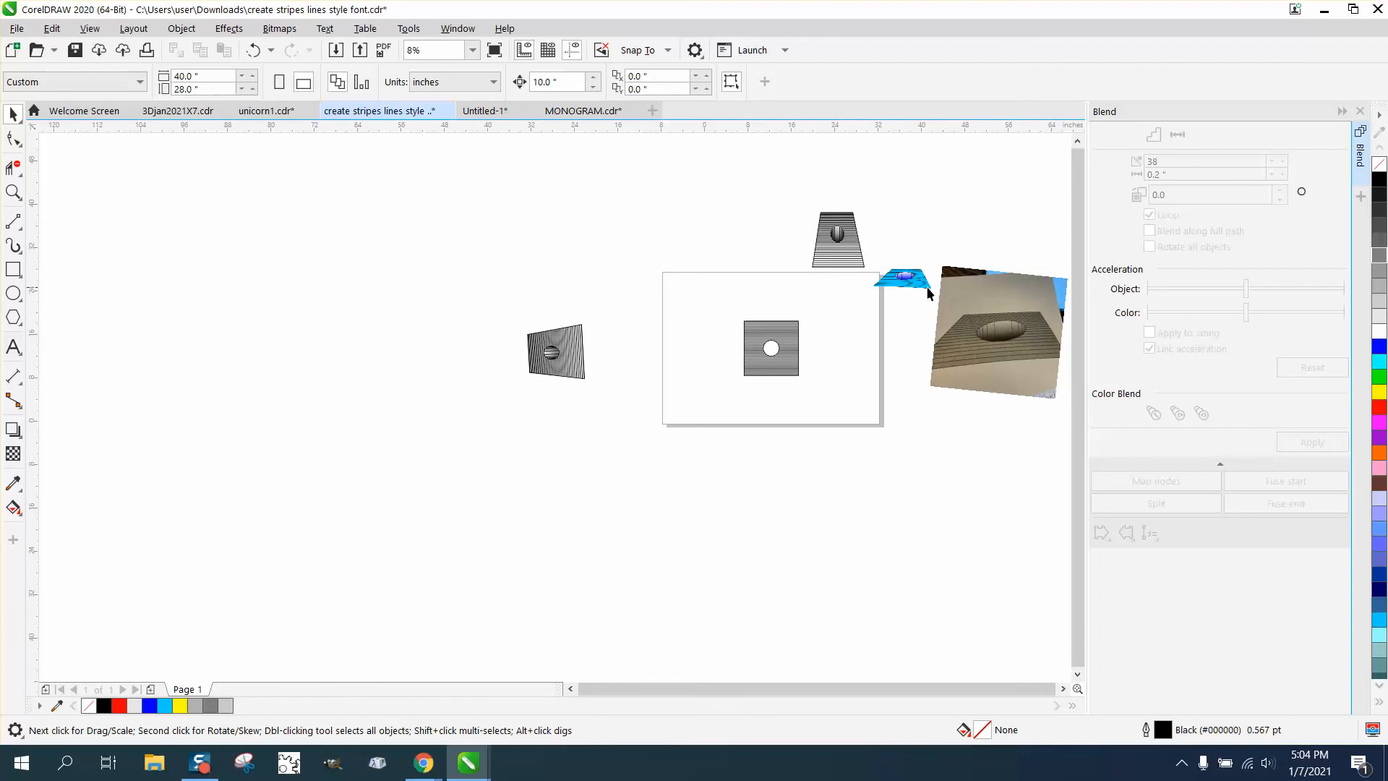
pyautogui.hscroll(3, 930, 295)
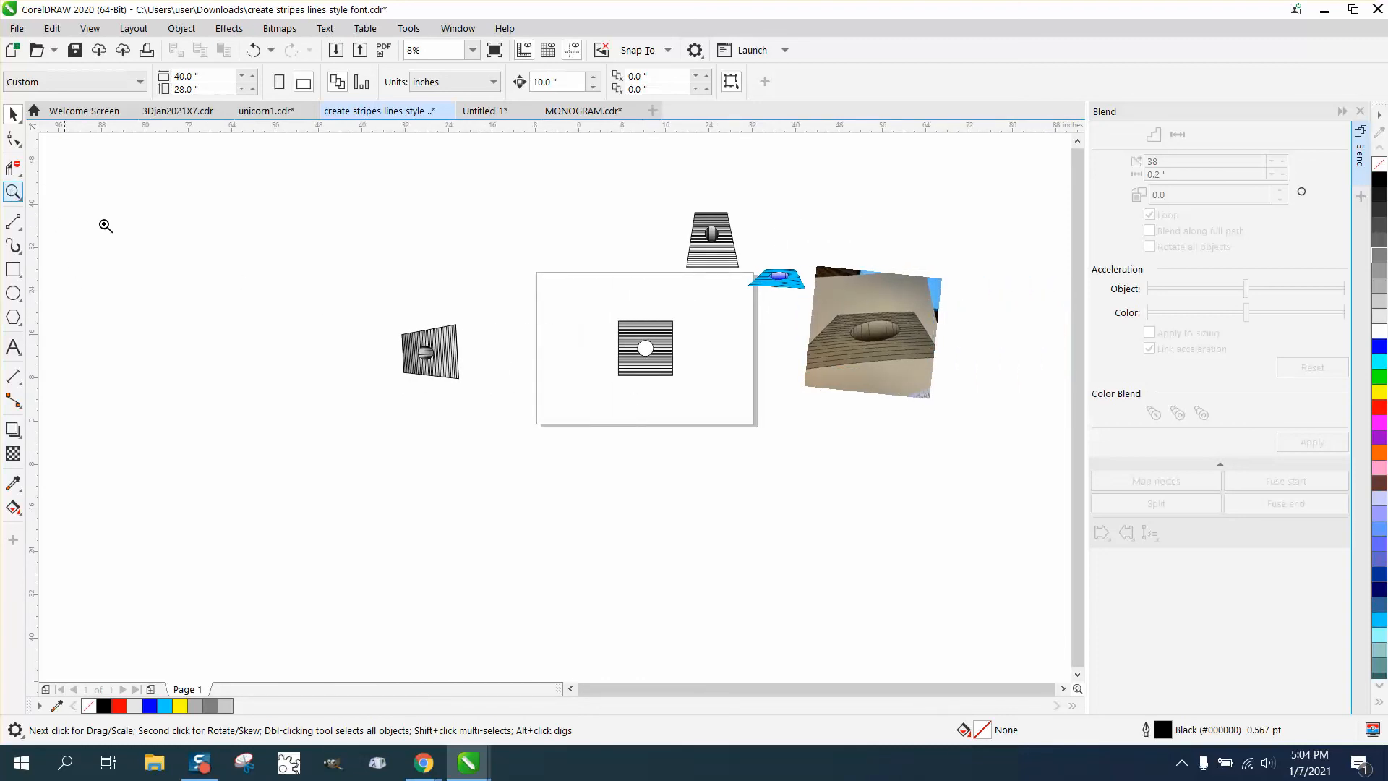
pyautogui.moveTo(781, 301); pyautogui.dragTo(1040, 405)
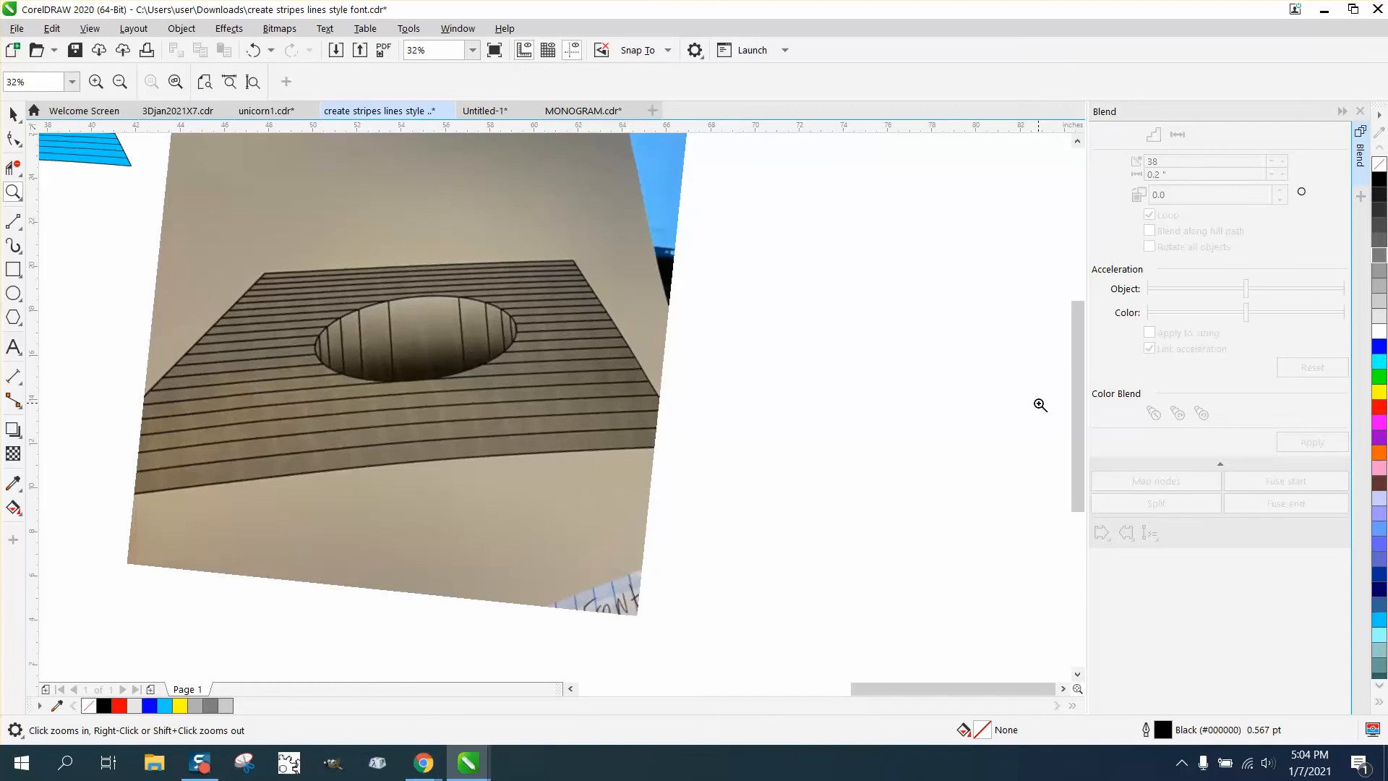
pyautogui.rightClick(1041, 405)
pyautogui.rightClick(1032, 408)
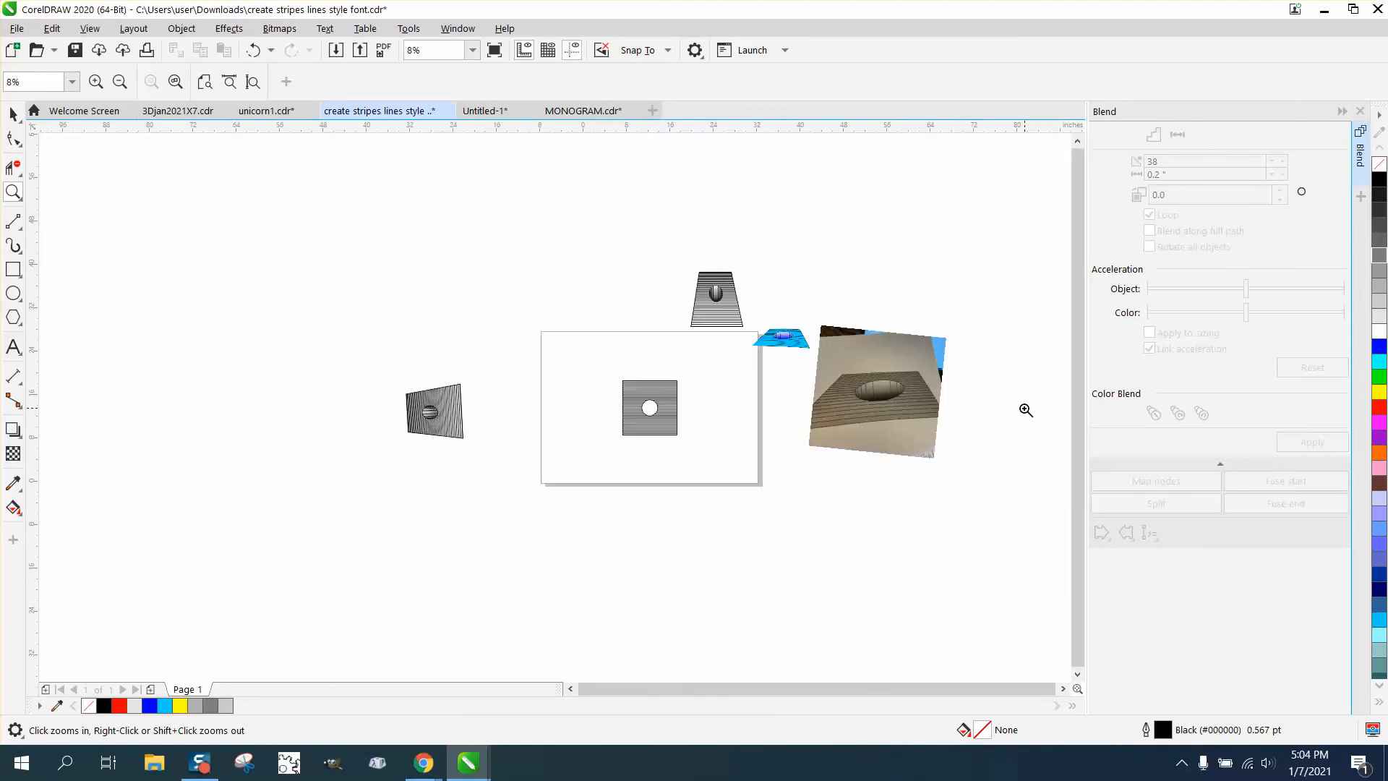
pyautogui.moveTo(418, 397); pyautogui.dragTo(490, 437)
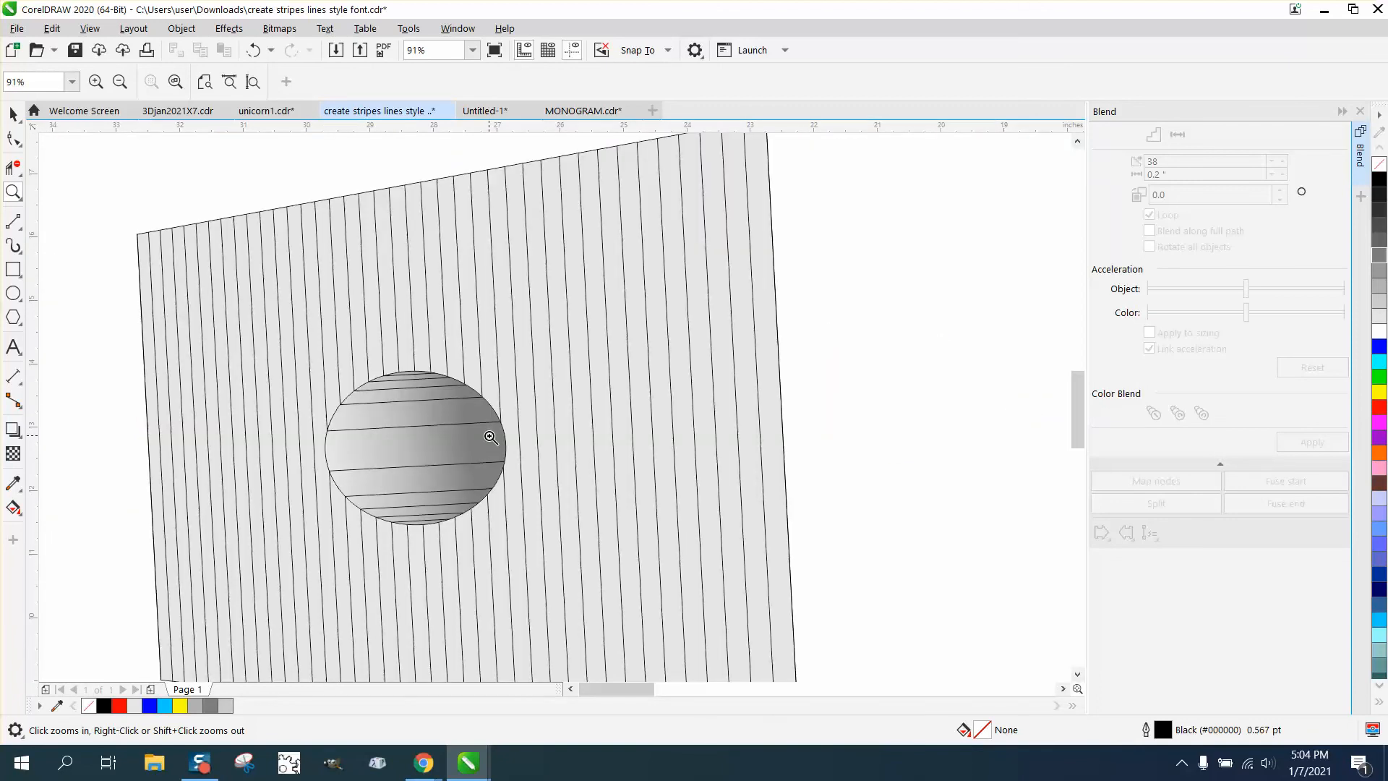